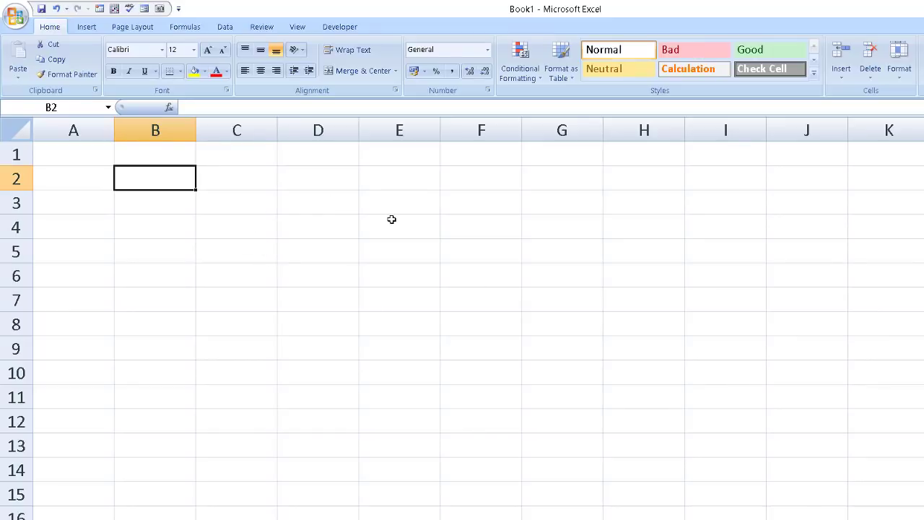
- Enter 'January' as the title in B2 and 'Sun' as the first weekday heading in B3
{"action": "left_click", "coordinate": [233, 200]}
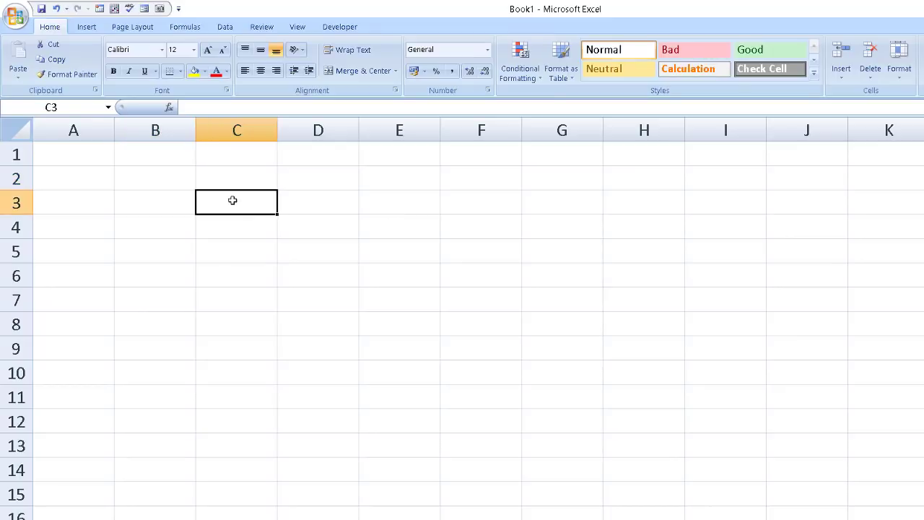
{"action": "left_click", "coordinate": [165, 176]}
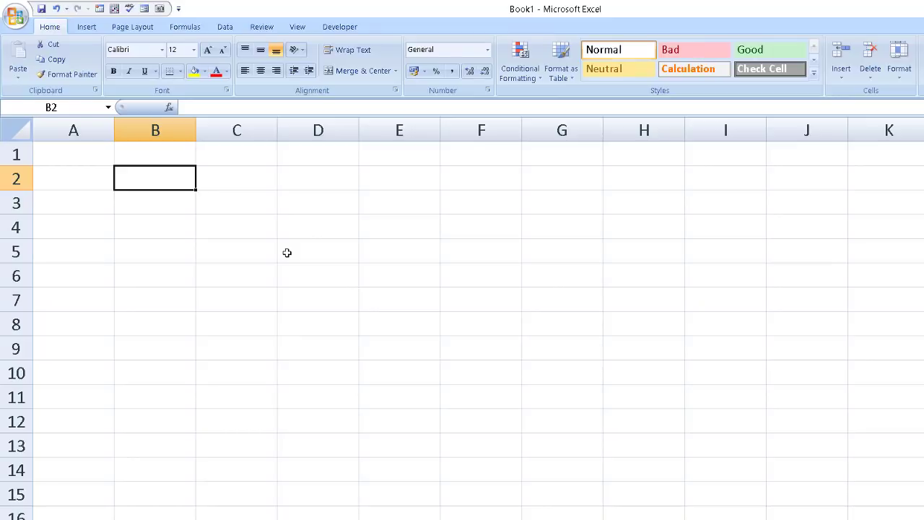
{"action": "type", "text": "Ja"}
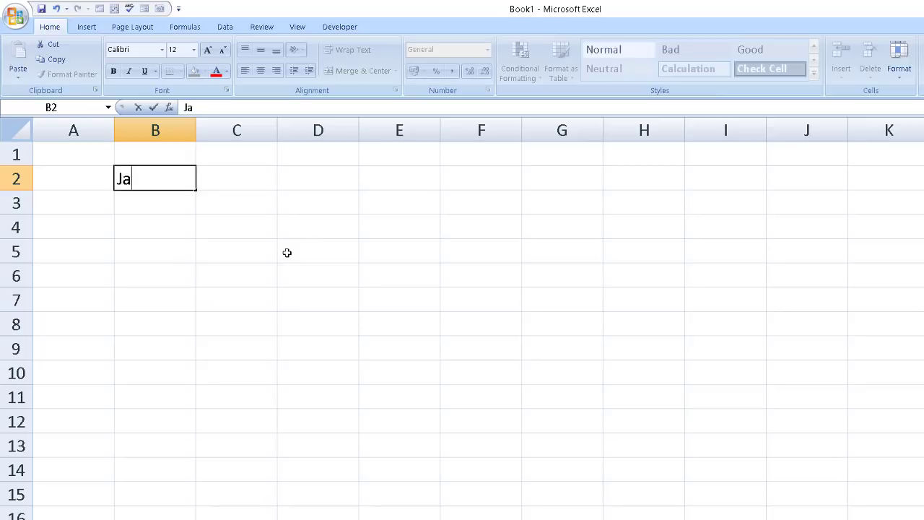
{"action": "type", "text": "nuary"}
{"action": "key", "text": "Return"}
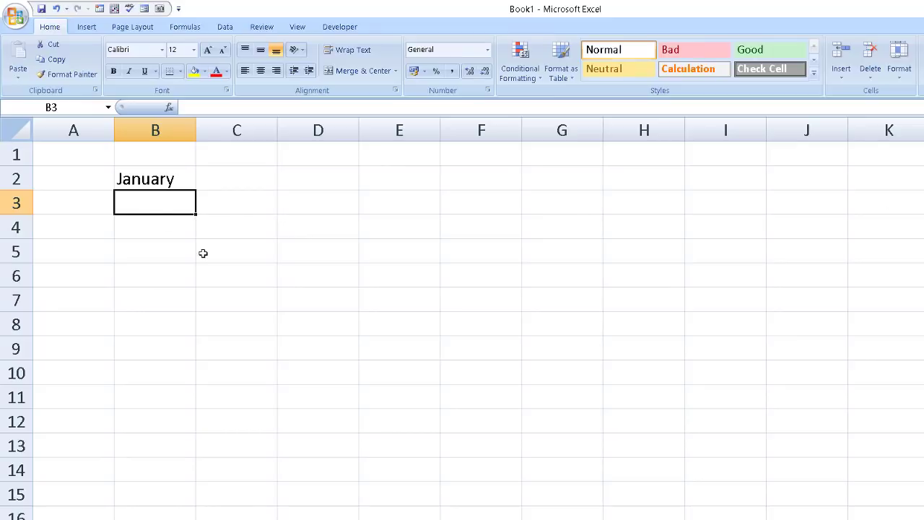
{"action": "type", "text": "Su"}
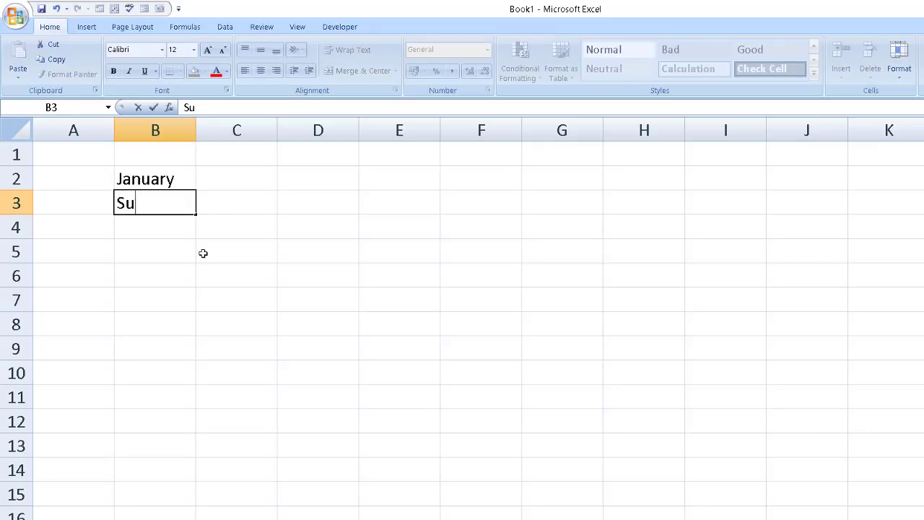
{"action": "type", "text": "n"}
{"action": "key", "text": "Return"}
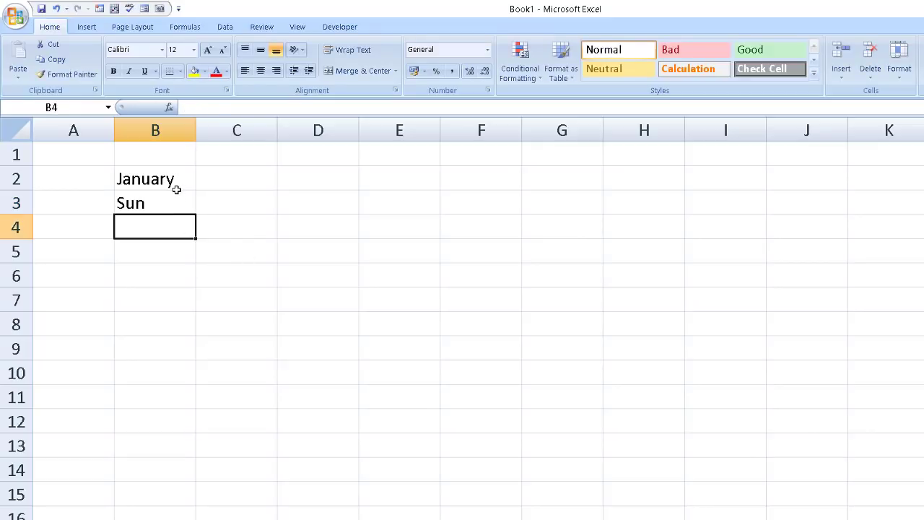
{"action": "left_click", "coordinate": [179, 187]}
{"action": "left_click", "coordinate": [189, 207]}
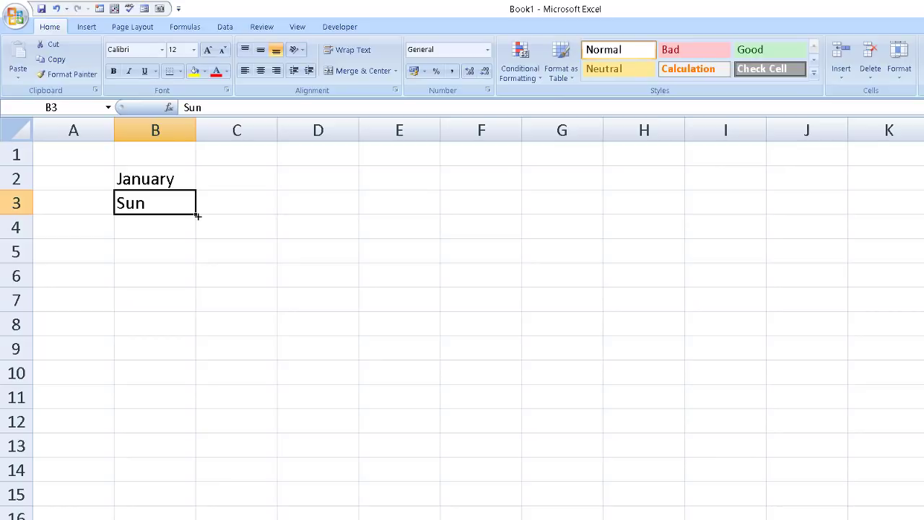
- AutoFill the weekday headings Sun through Sat across B3:H3
{"action": "mouse_move", "coordinate": [197, 215]}
{"action": "left_mouse_down"}
{"action": "mouse_move", "coordinate": [505, 226]}
{"action": "mouse_move", "coordinate": [659, 213]}
{"action": "left_mouse_up"}
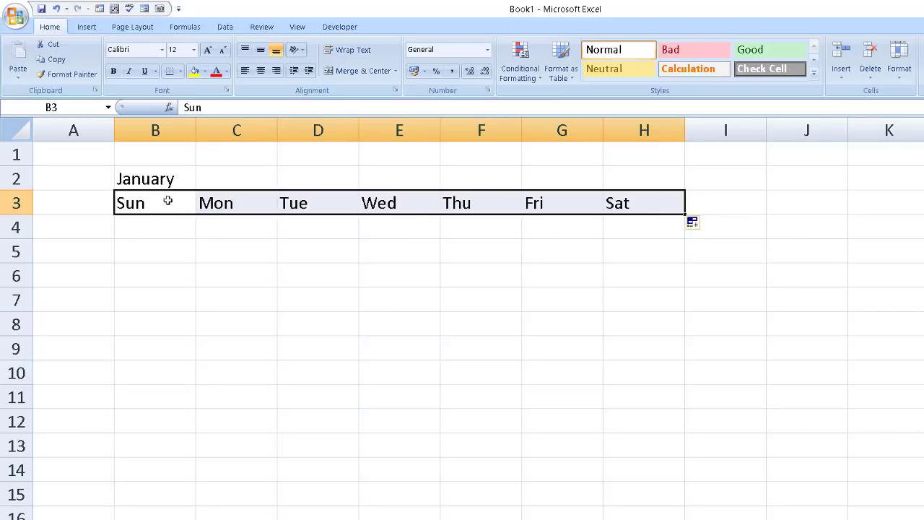
{"action": "left_click_drag", "start_coordinate": [168, 200], "coordinate": [643, 197]}
{"action": "left_click", "coordinate": [514, 282]}
{"action": "left_click_drag", "start_coordinate": [155, 204], "coordinate": [628, 203]}
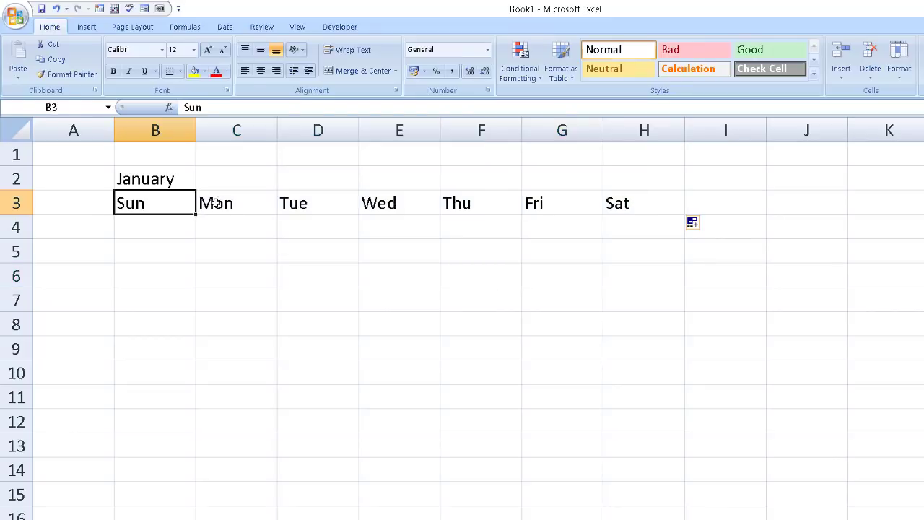
{"action": "left_click", "coordinate": [560, 242]}
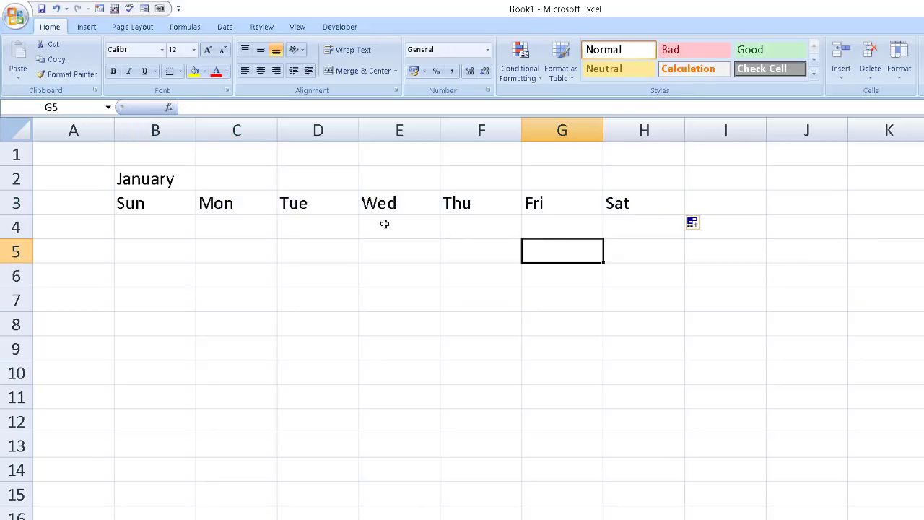
{"action": "left_click", "coordinate": [170, 206]}
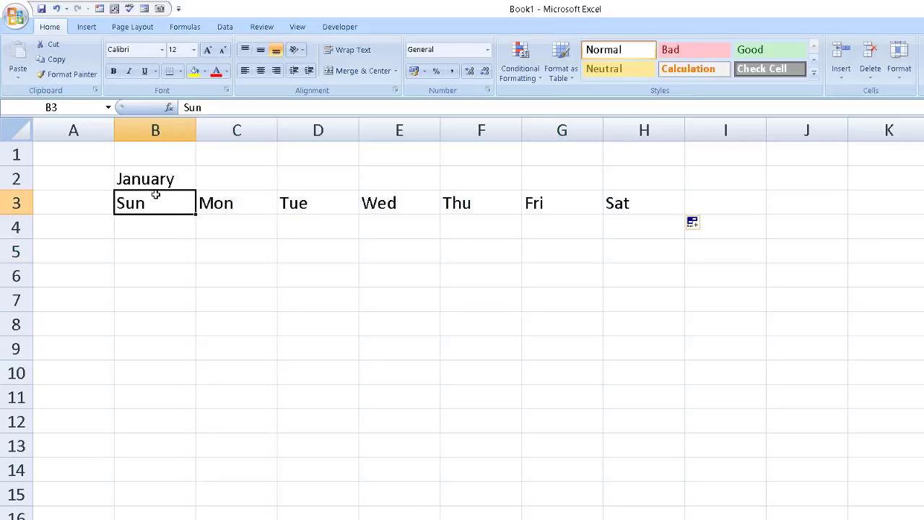
- Enter the first date, 1-jan-2019, in B4
{"action": "left_click", "coordinate": [161, 225]}
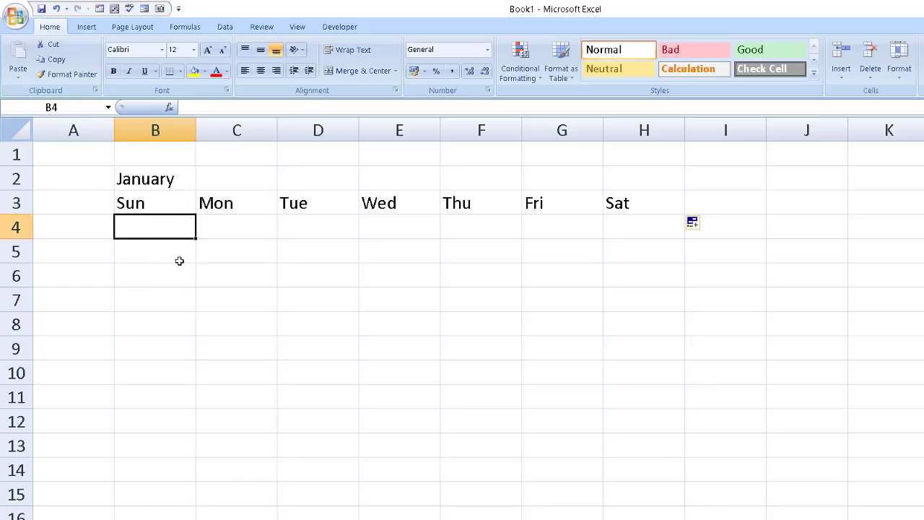
{"action": "type", "text": "1-j"}
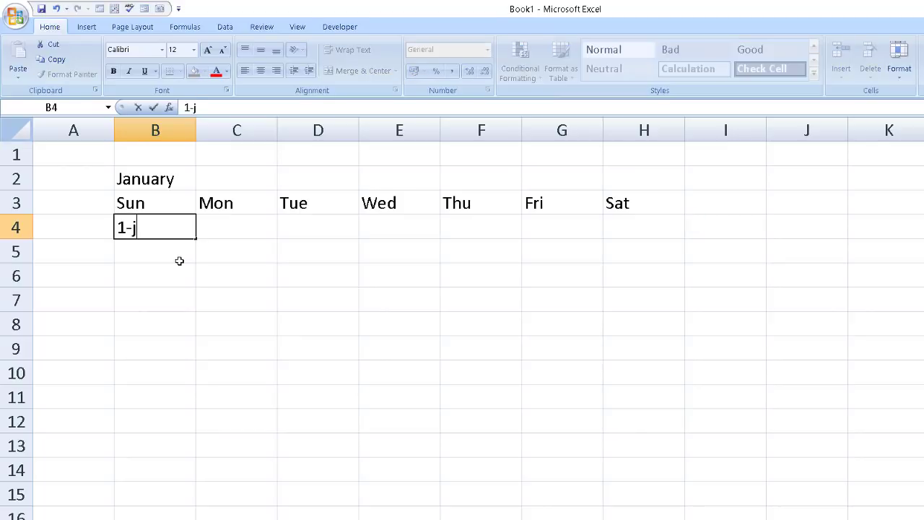
{"action": "type", "text": "an-"}
{"action": "type", "text": "2019"}
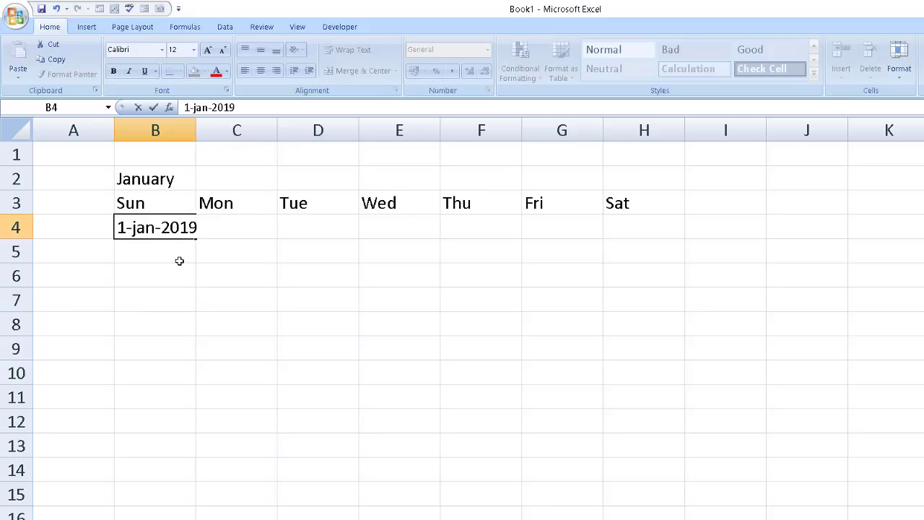
{"action": "key", "text": "Tab"}
{"action": "left_click", "coordinate": [176, 228]}
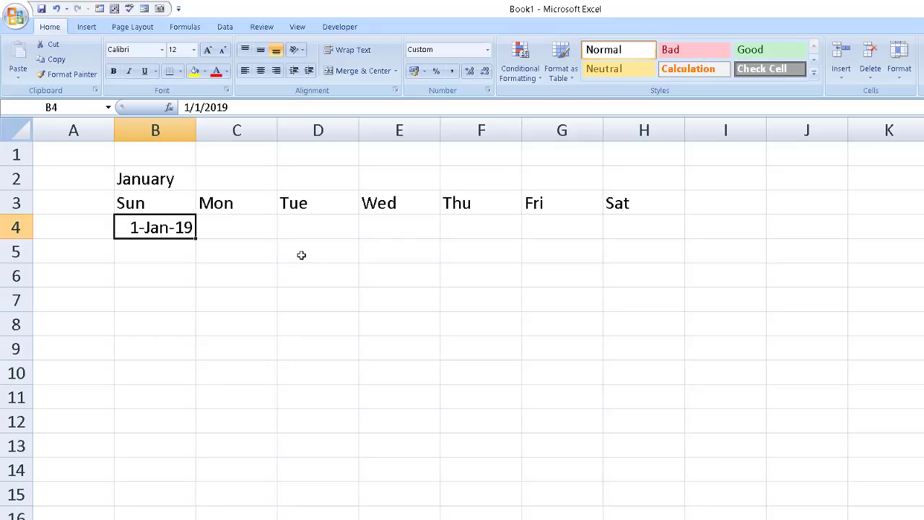
- Put a next-day formula based on B4 in C4 and fill it to H4, ending at 7-Jan-19
{"action": "left_click", "coordinate": [245, 226]}
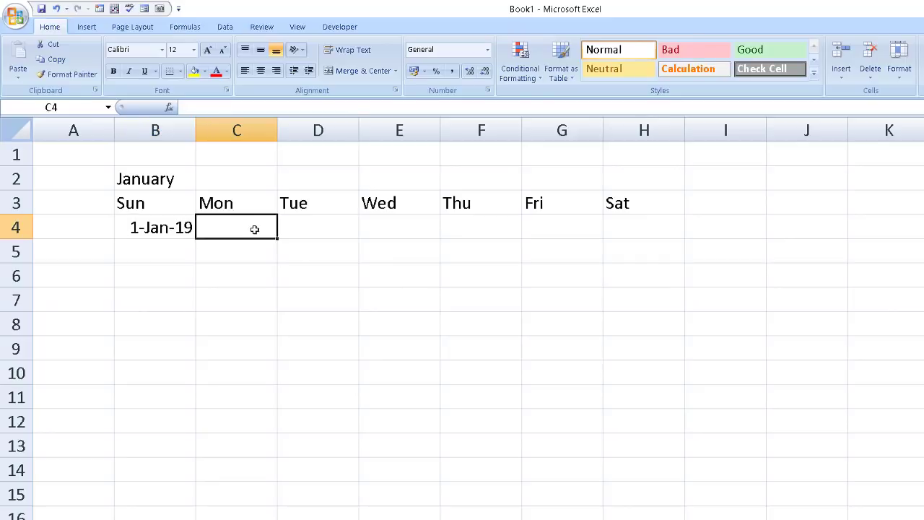
{"action": "type", "text": "="}
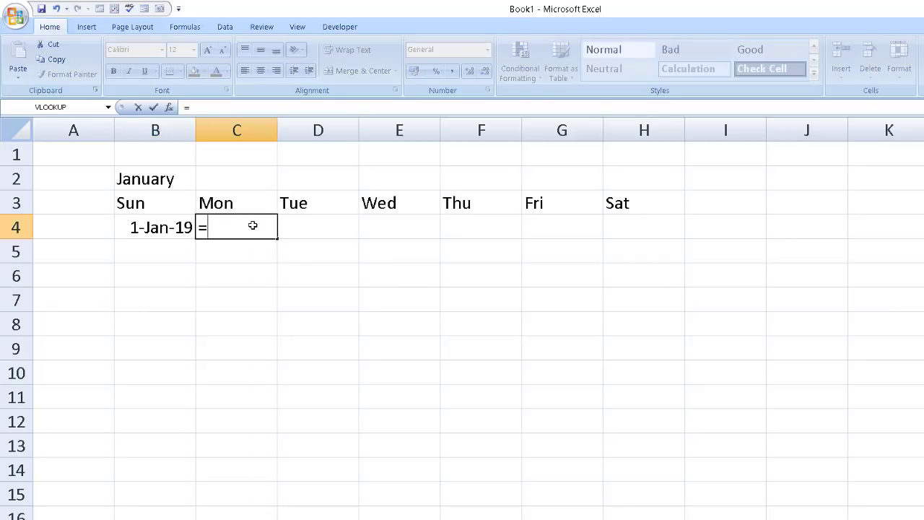
{"action": "left_click", "coordinate": [172, 225]}
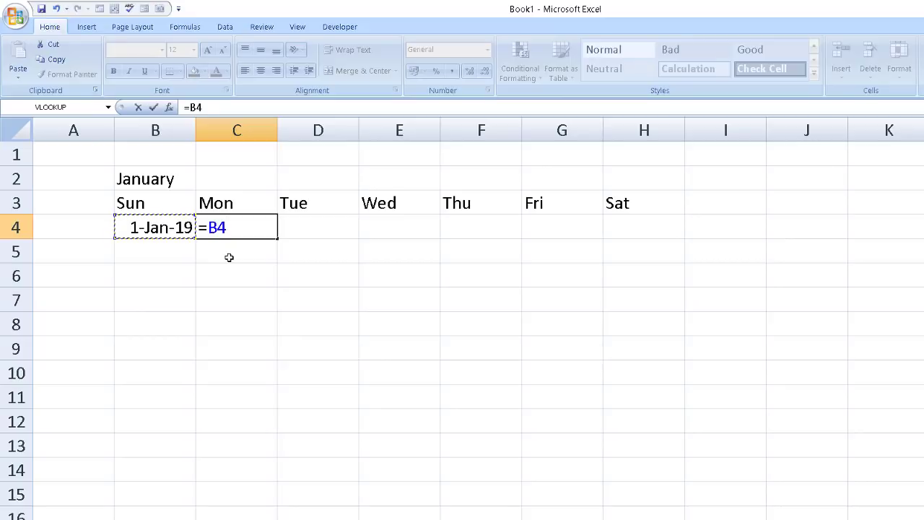
{"action": "type", "text": "+1"}
{"action": "key", "text": "Tab"}
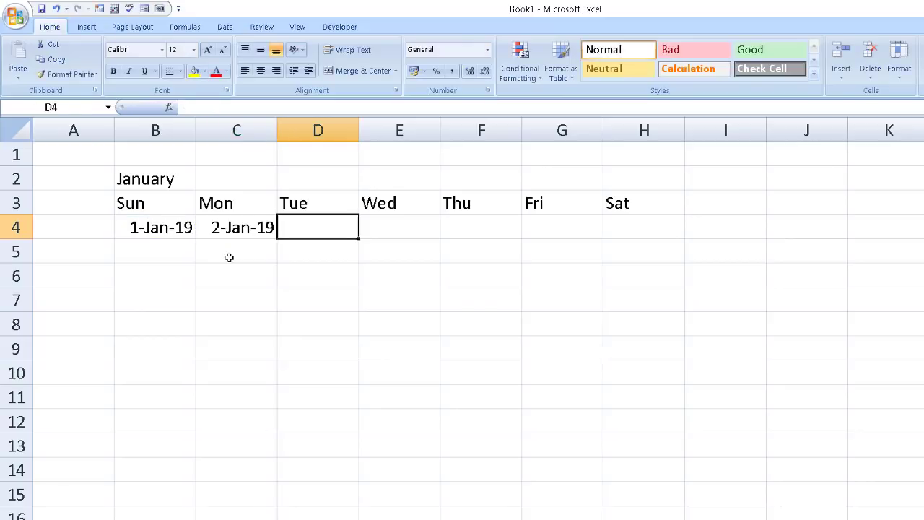
{"action": "left_click", "coordinate": [252, 229]}
{"action": "left_click_drag", "start_coordinate": [277, 238], "coordinate": [609, 235]}
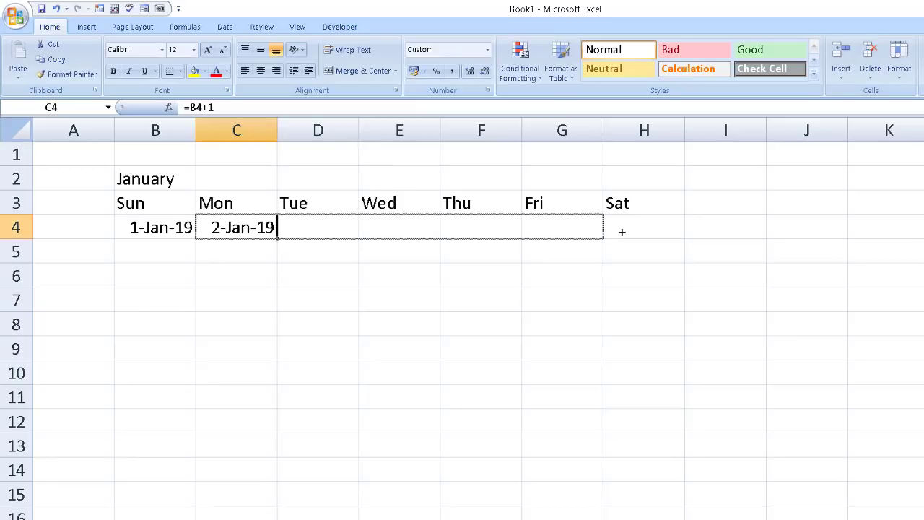
{"action": "left_click_drag", "start_coordinate": [608, 236], "coordinate": [647, 229]}
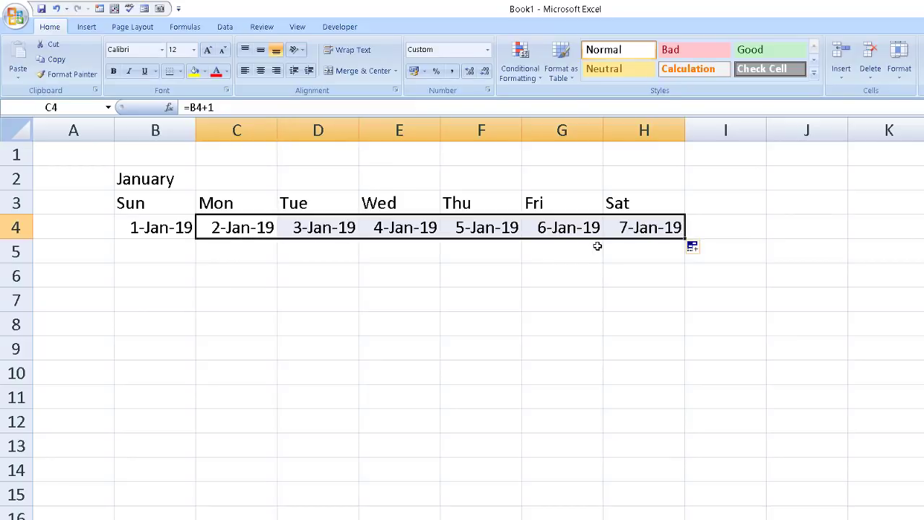
{"action": "left_click", "coordinate": [148, 254]}
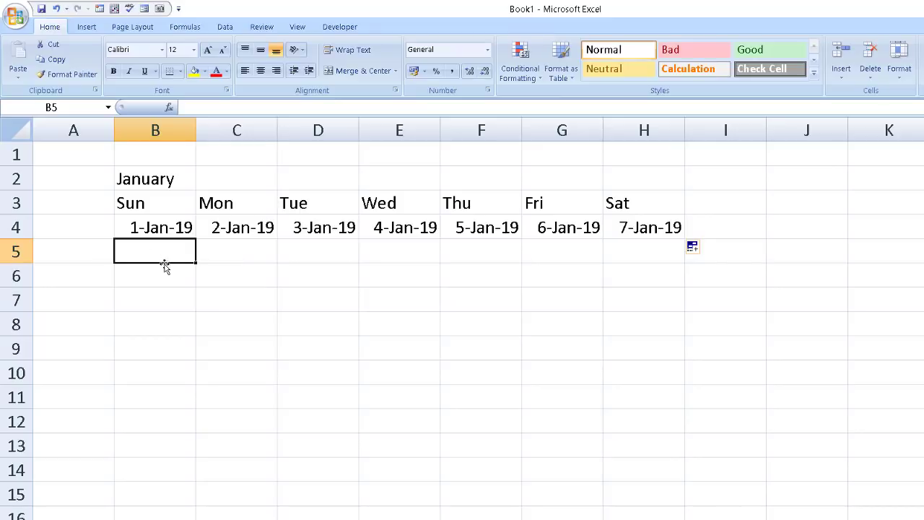
- Enter =H4+1 in B5 so the second week starts at 8-Jan-19
{"action": "type", "text": "="}
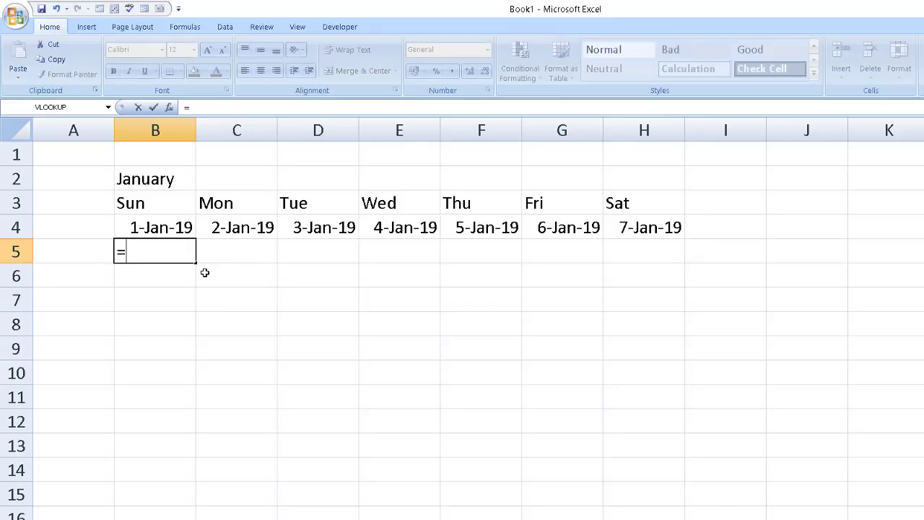
{"action": "left_click", "coordinate": [663, 228]}
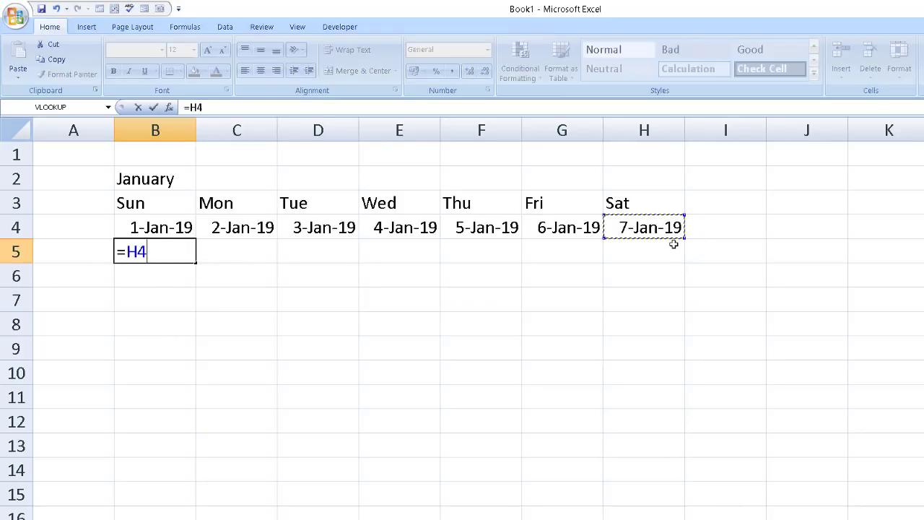
{"action": "type", "text": "+"}
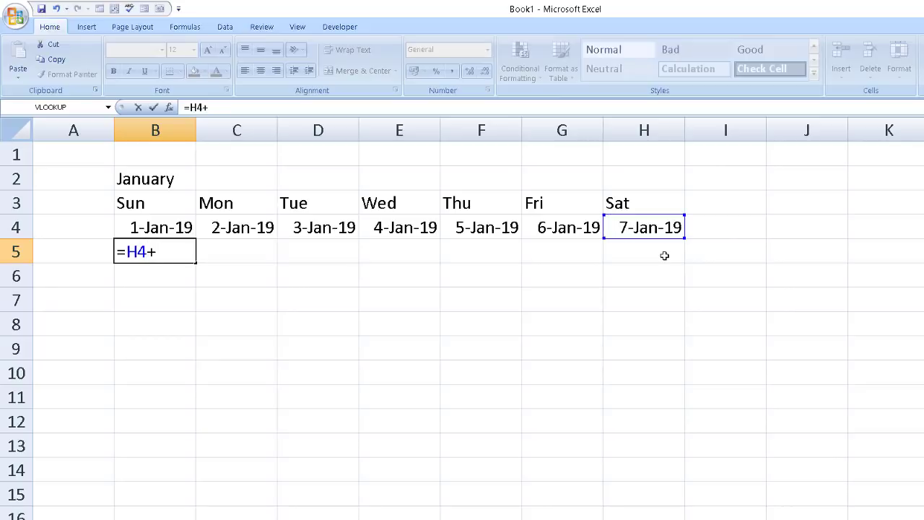
{"action": "type", "text": "1"}
{"action": "key", "text": "Tab"}
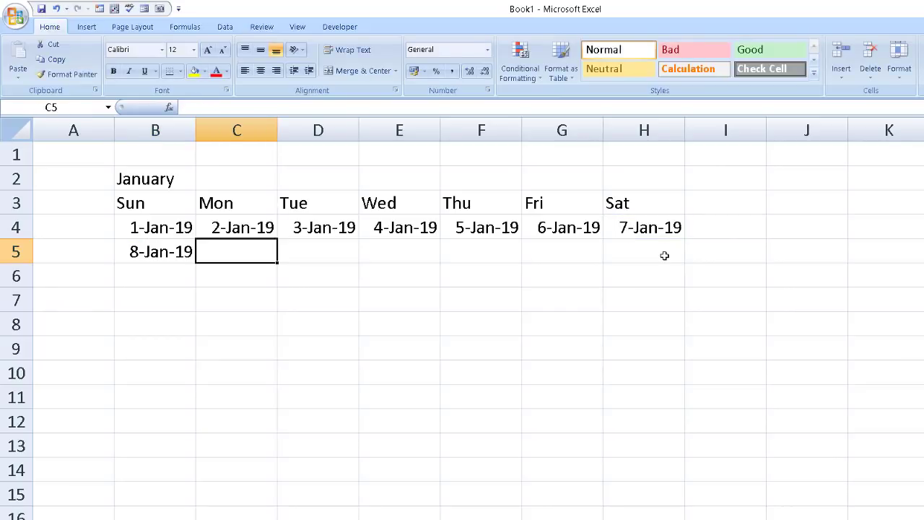
- Enter =B5+1 in C5, fill it to H5 through 14-Jan-19, and select B5:H5
{"action": "type", "text": "="}
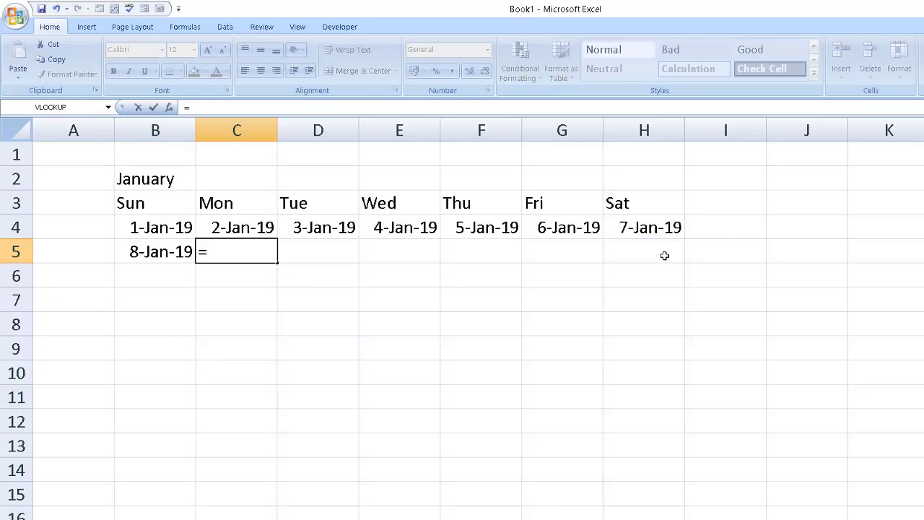
{"action": "left_click", "coordinate": [175, 252]}
{"action": "type", "text": "+"}
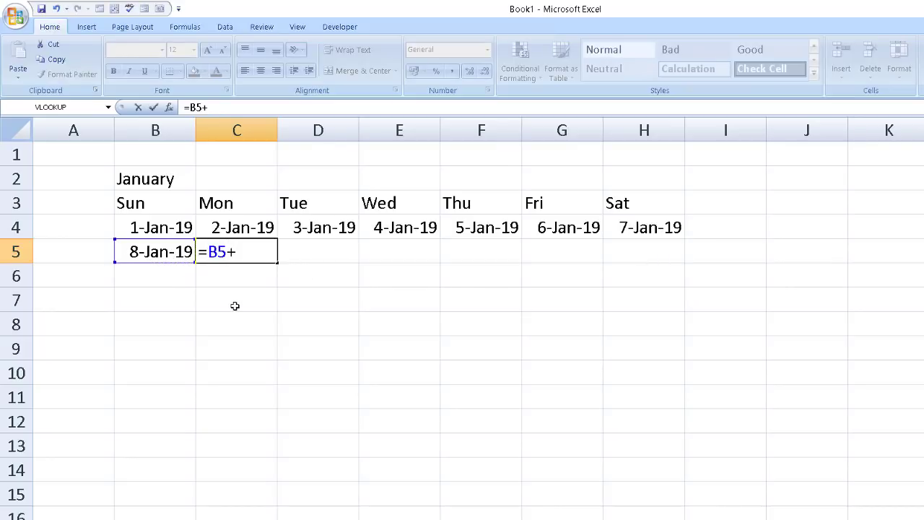
{"action": "type", "text": "1"}
{"action": "key", "text": "Tab"}
{"action": "left_click", "coordinate": [260, 252]}
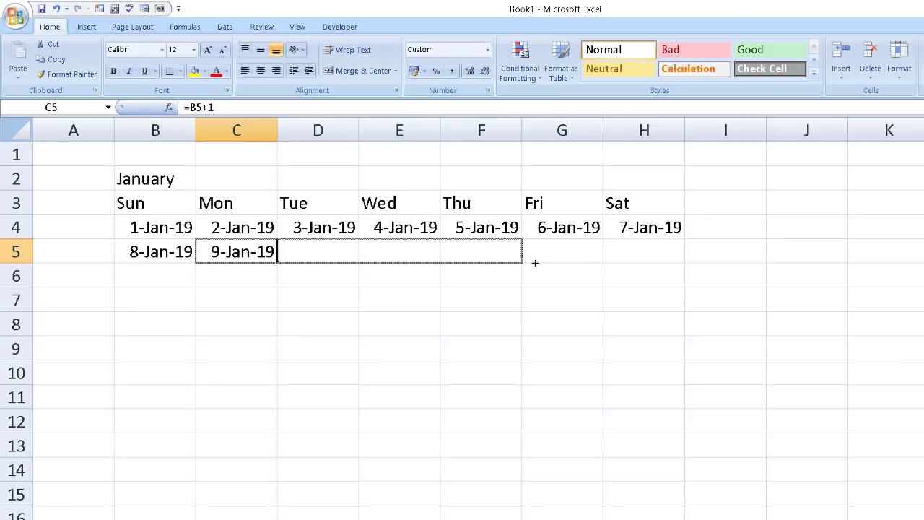
{"action": "left_click_drag", "start_coordinate": [278, 265], "coordinate": [680, 252]}
{"action": "left_click", "coordinate": [571, 289]}
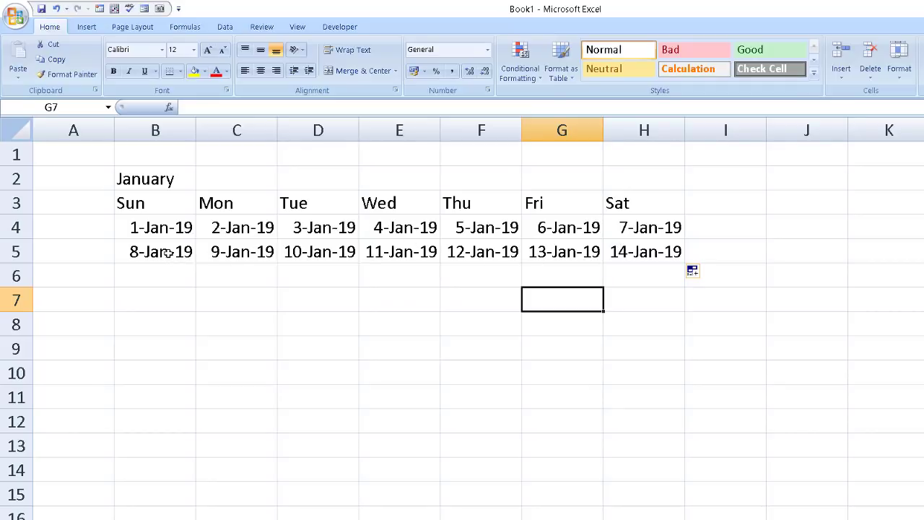
{"action": "left_click_drag", "start_coordinate": [161, 252], "coordinate": [672, 250]}
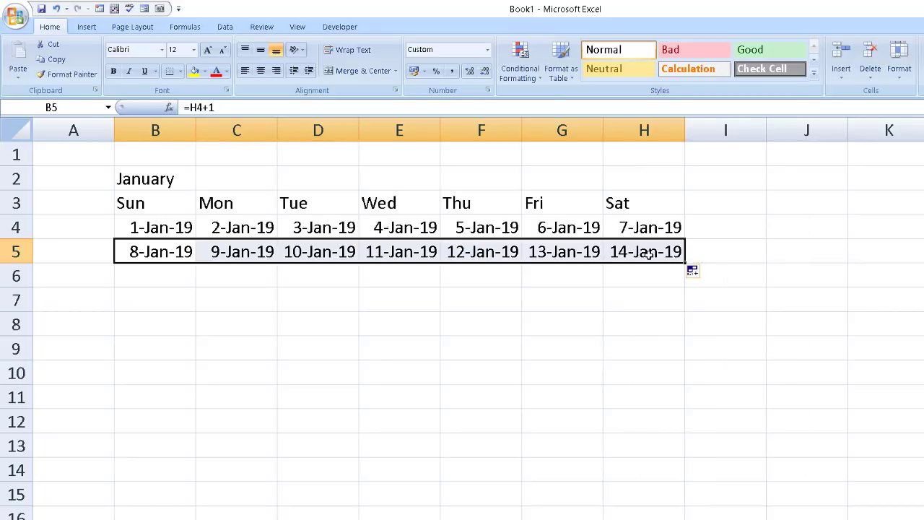
- Copy the B5:H5 week formulas into rows 6 and 7, giving 15-Jan-19 through 28-Jan-19
{"action": "right_click", "coordinate": [642, 252]}
{"action": "left_click", "coordinate": [664, 282]}
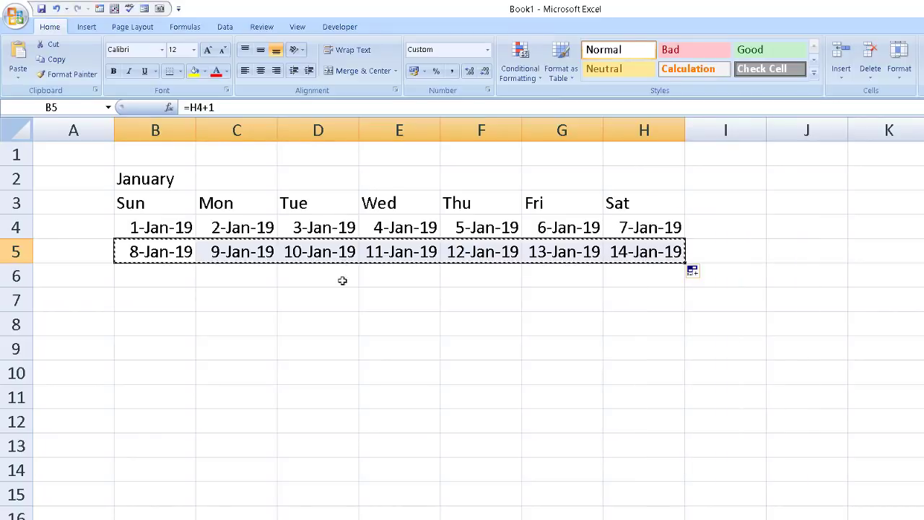
{"action": "left_click_drag", "start_coordinate": [155, 278], "coordinate": [156, 292]}
{"action": "right_click", "coordinate": [162, 277]}
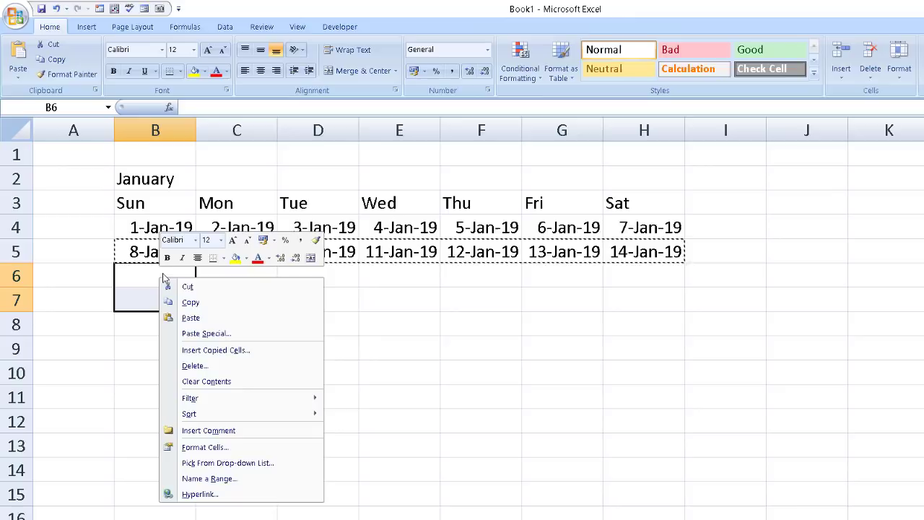
{"action": "left_click", "coordinate": [200, 317]}
{"action": "left_click", "coordinate": [277, 344]}
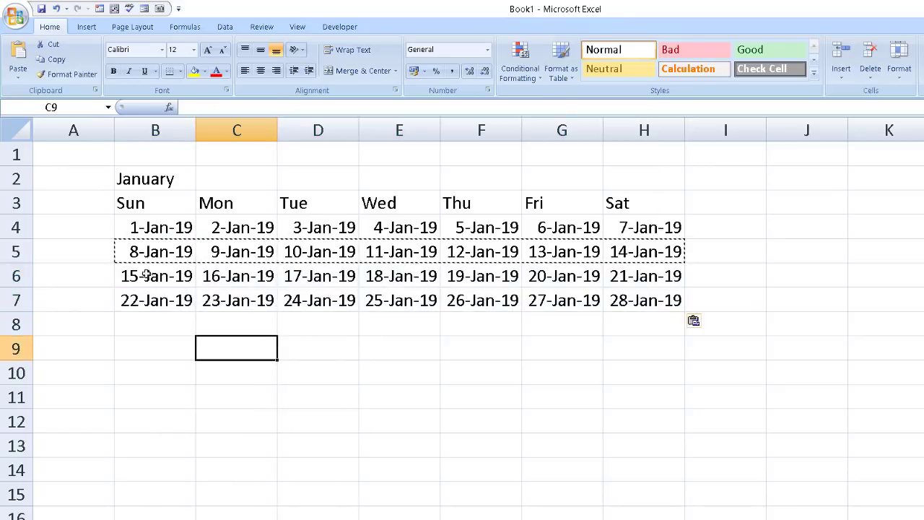
{"action": "left_click", "coordinate": [135, 325]}
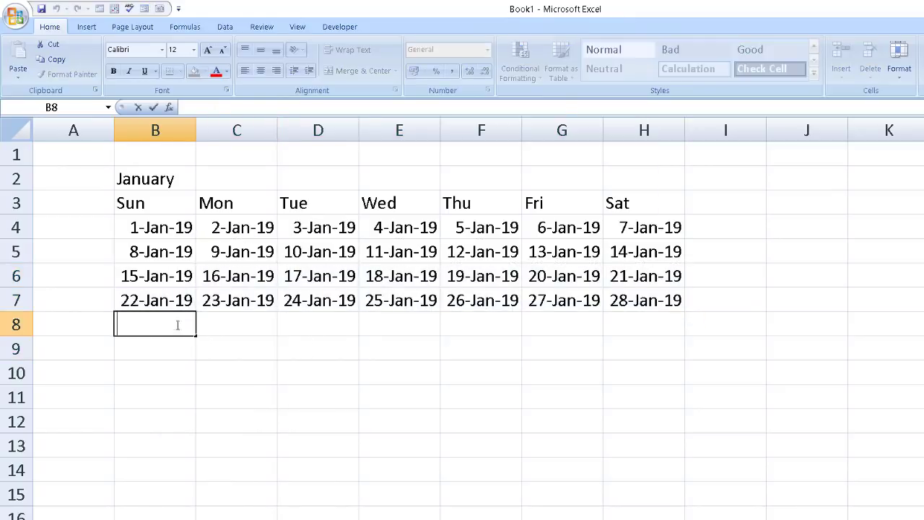
{"action": "left_click", "coordinate": [252, 327]}
{"action": "left_click", "coordinate": [138, 325]}
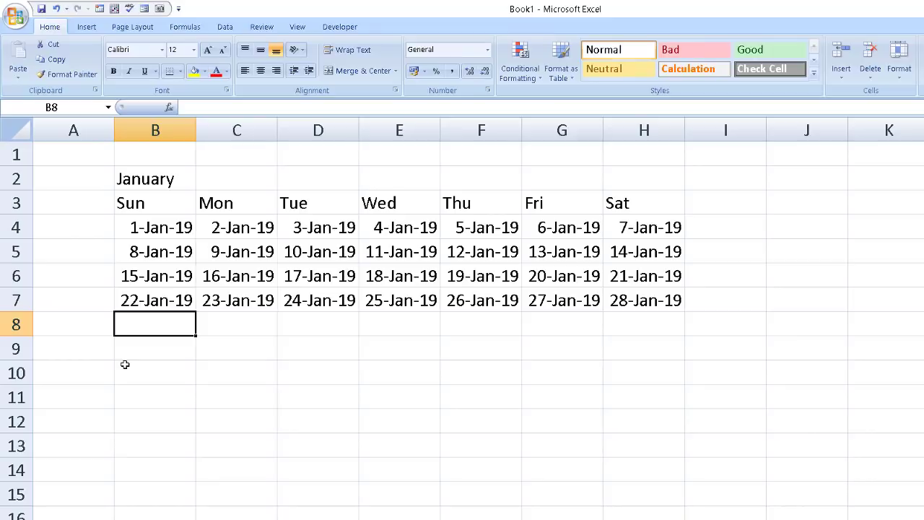
- Start B8's formula with =IF(H7<>"", testing that H7 is not blank
{"action": "type", "text": "="}
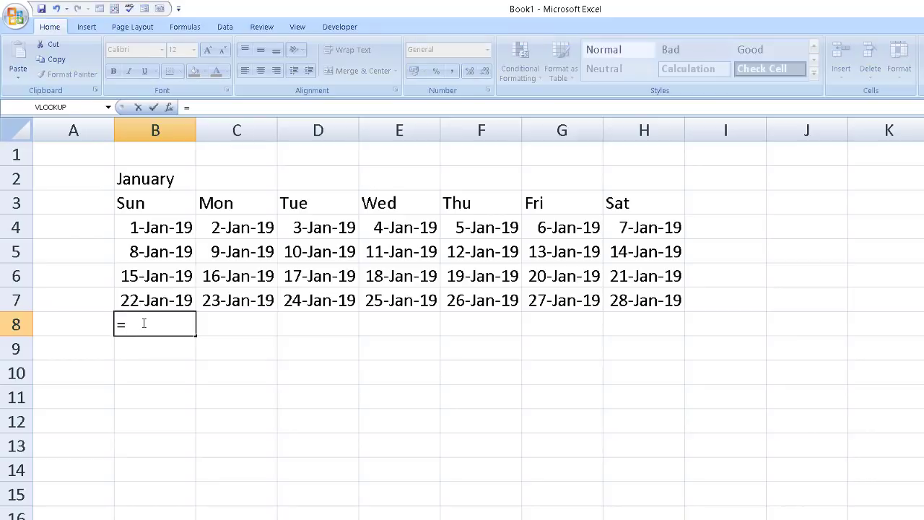
{"action": "type", "text": "if"}
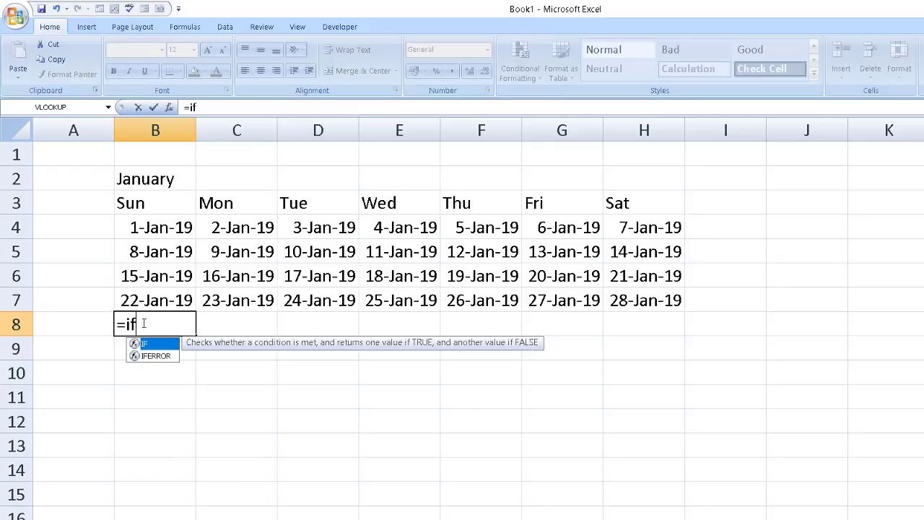
{"action": "key", "text": "Tab"}
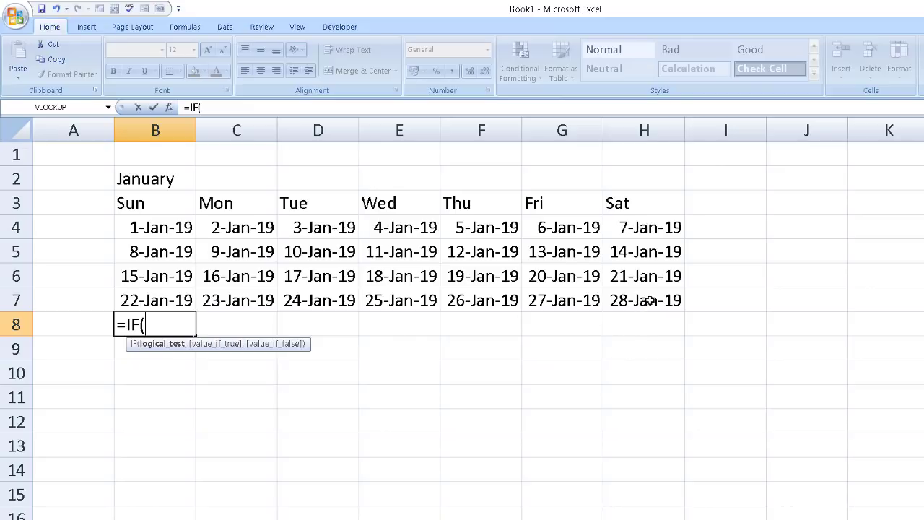
{"action": "left_click", "coordinate": [644, 301]}
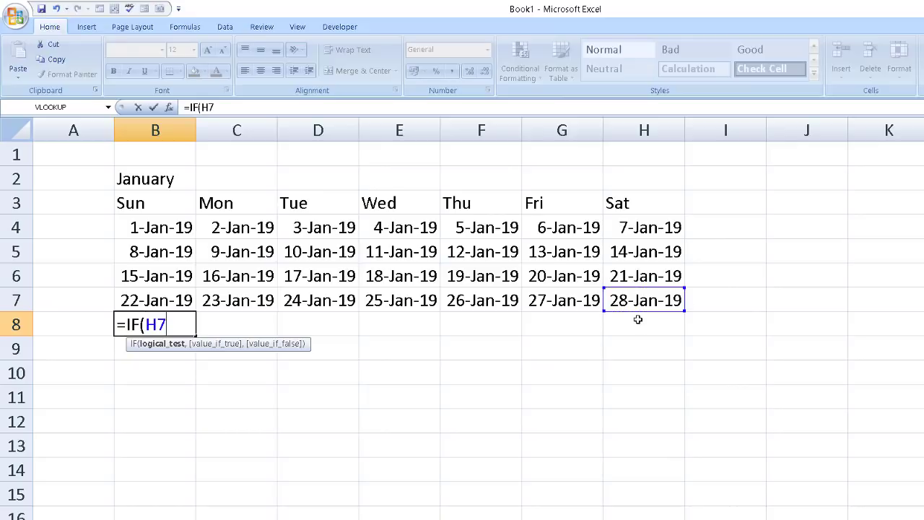
{"action": "type", "text": "<>"}
{"action": "type", "text": "\"\""}
{"action": "type", "text": ","}
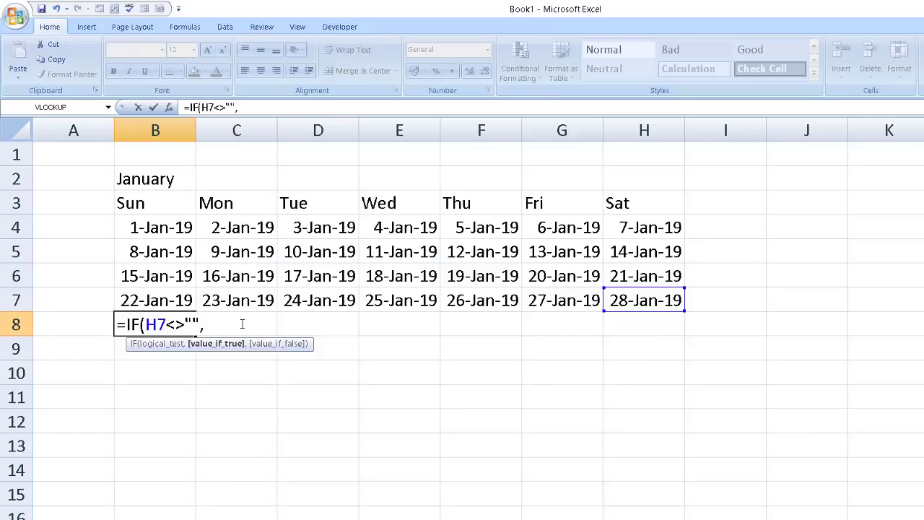
- Add a nested IF that begins comparing MONTH(H7) with <>
{"action": "type", "text": "if"}
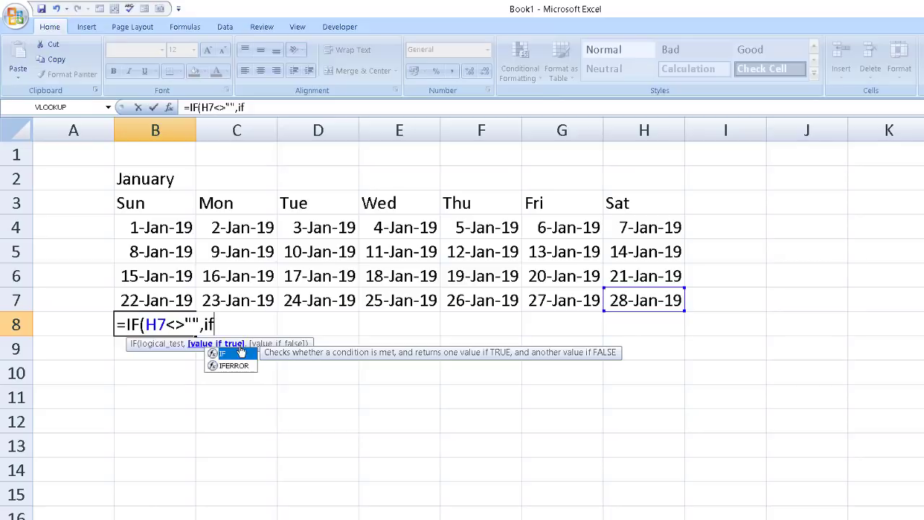
{"action": "double_click", "coordinate": [231, 354]}
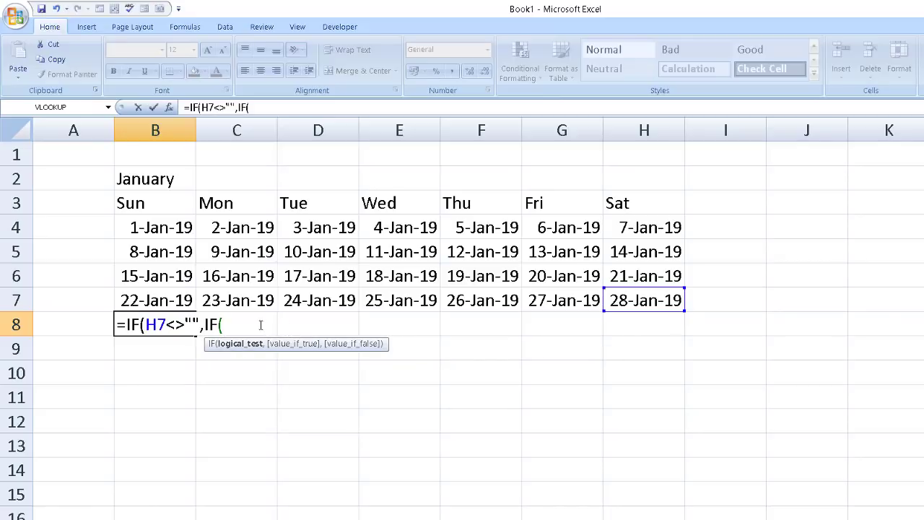
{"action": "type", "text": "m"}
{"action": "type", "text": "on"}
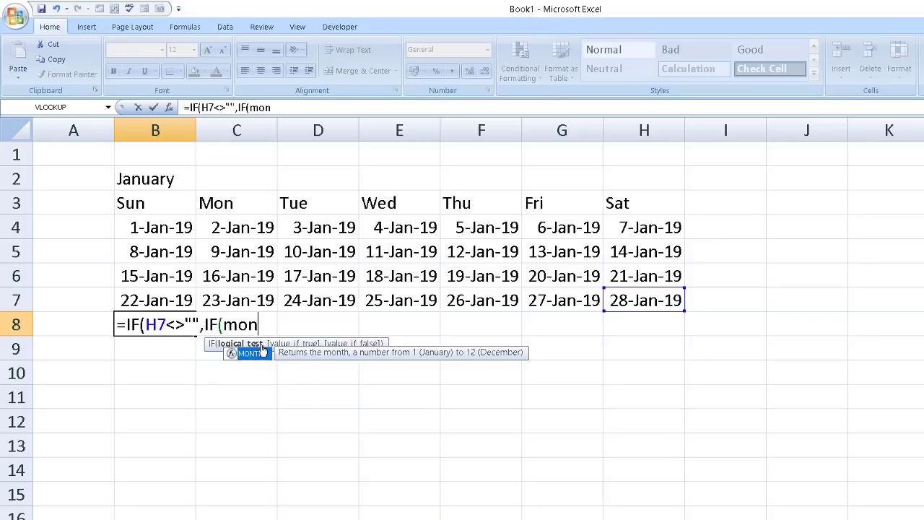
{"action": "double_click", "coordinate": [258, 354]}
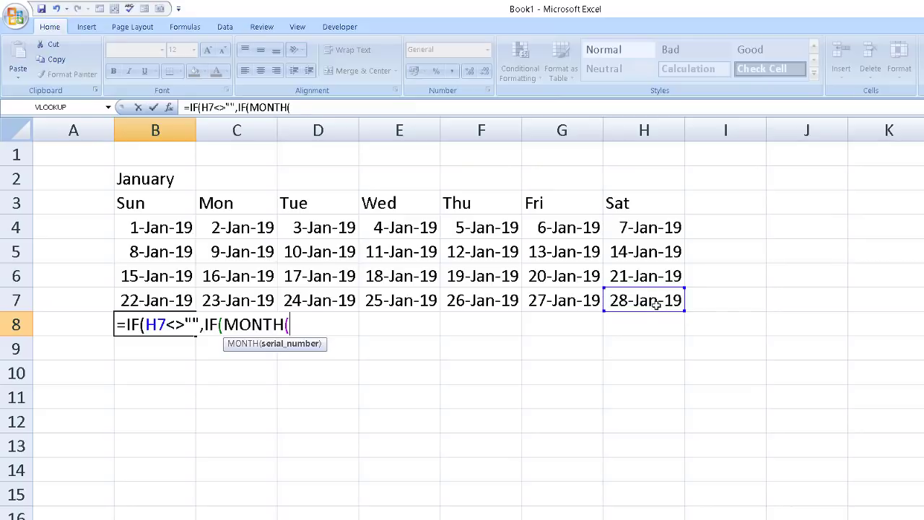
{"action": "left_click", "coordinate": [656, 304]}
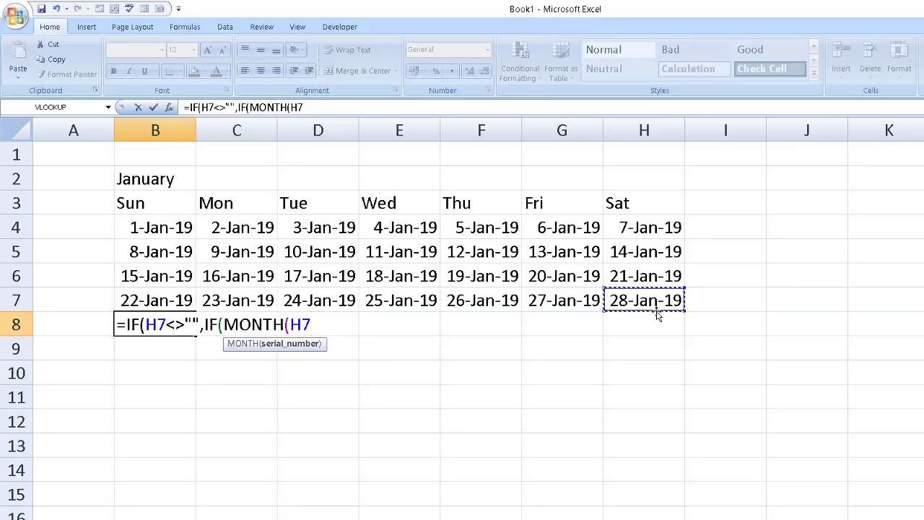
{"action": "type", "text": ")"}
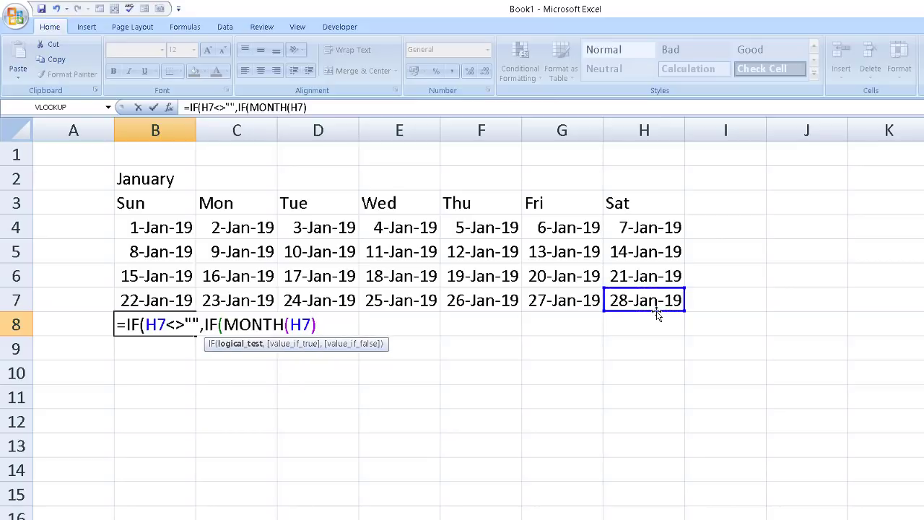
{"action": "type", "text": "<"}
{"action": "type", "text": ">"}
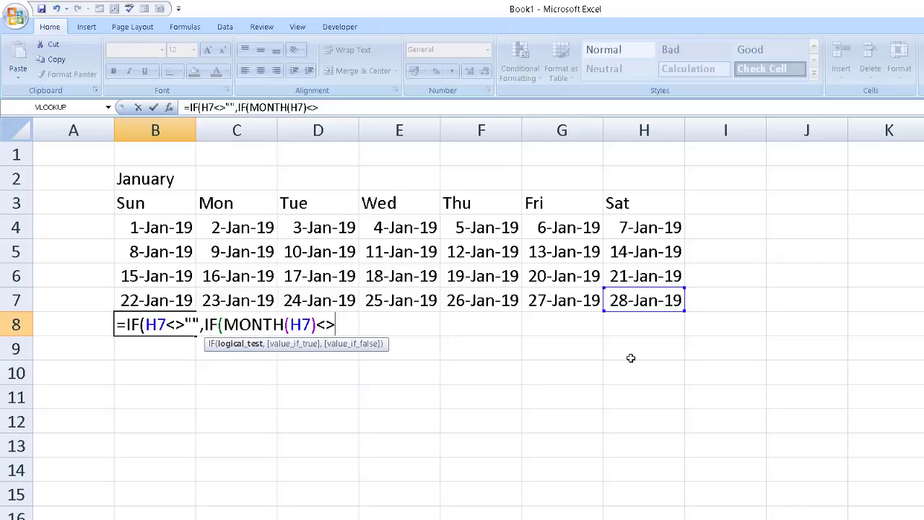
- Continue B8's formula with MONTH(H7+1),"",H7+1) so a new month yields blank, otherwise the next date
{"action": "type", "text": "mon"}
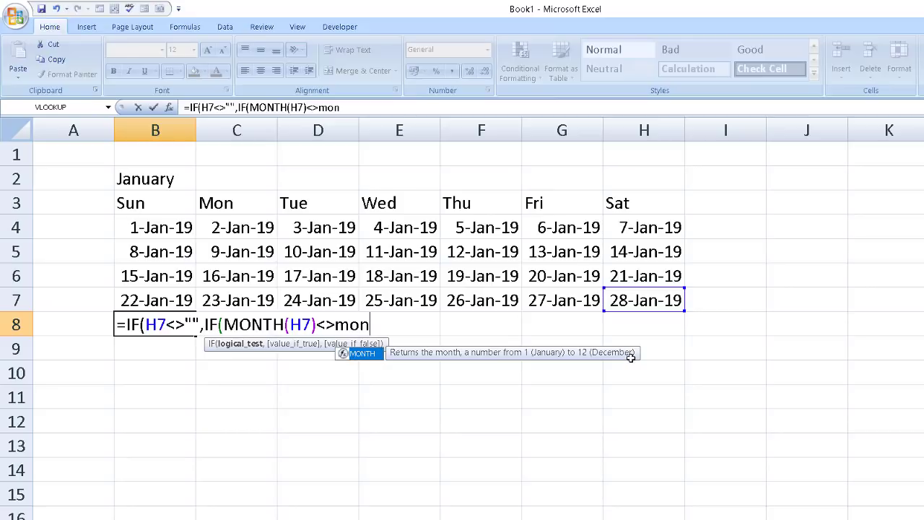
{"action": "double_click", "coordinate": [365, 354]}
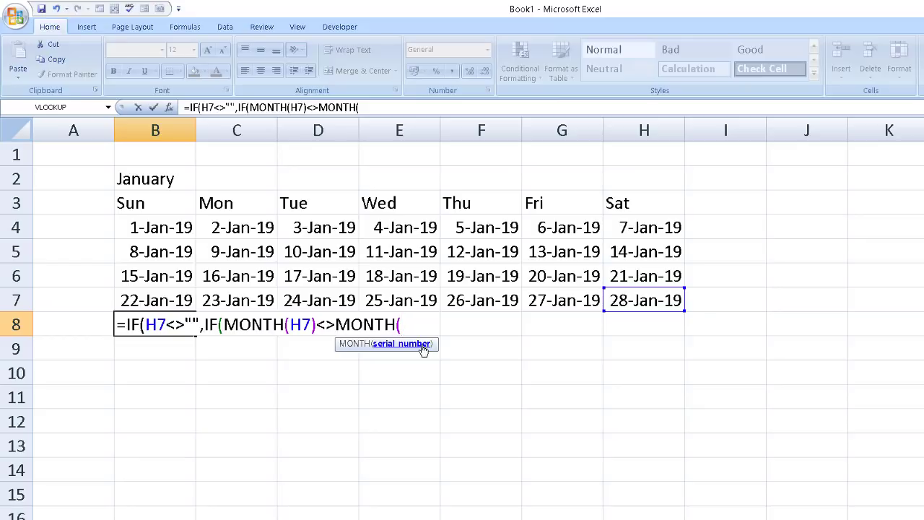
{"action": "left_click", "coordinate": [645, 301]}
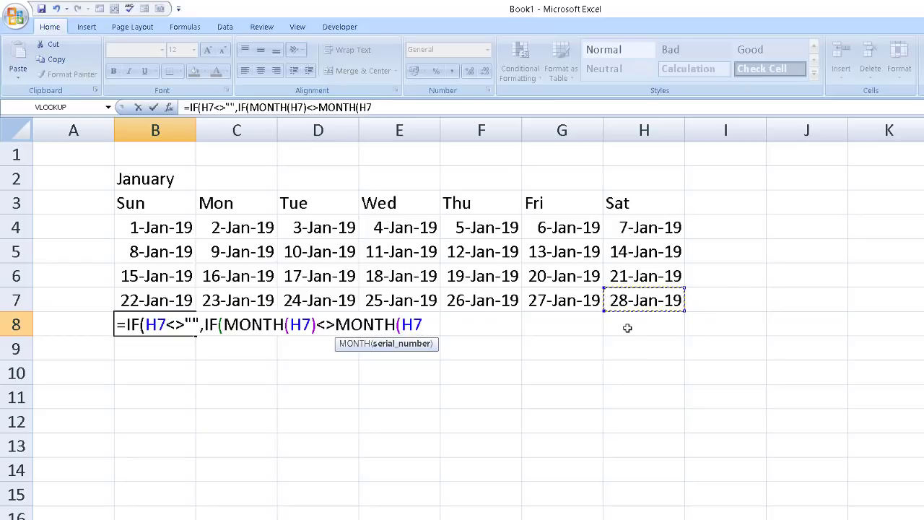
{"action": "type", "text": "+1"}
{"action": "type", "text": ")"}
{"action": "type", "text": ","}
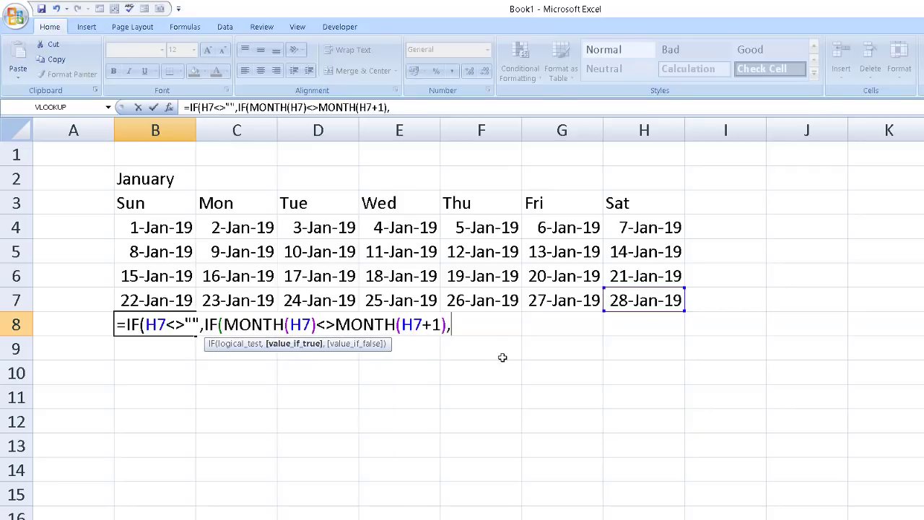
{"action": "type", "text": "\""}
{"action": "type", "text": "\","}
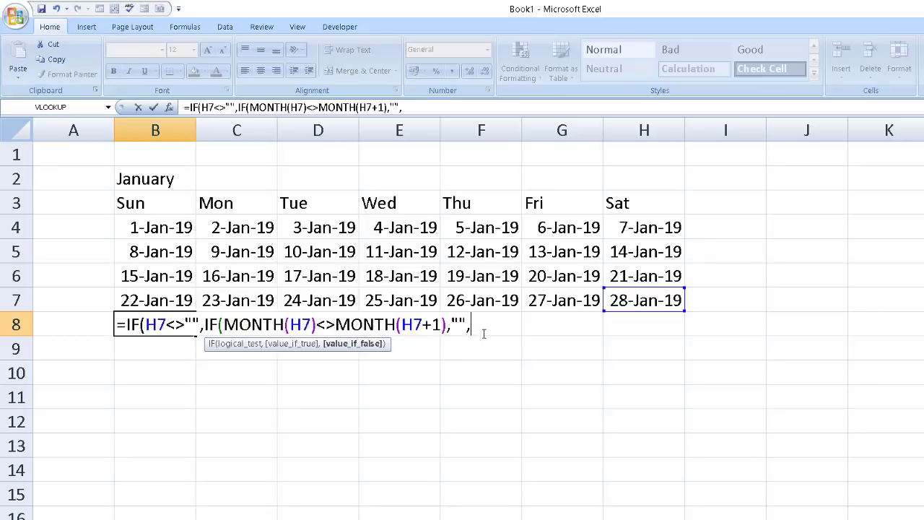
{"action": "left_click", "coordinate": [645, 301]}
{"action": "type", "text": "+1"}
{"action": "type", "text": ")"}
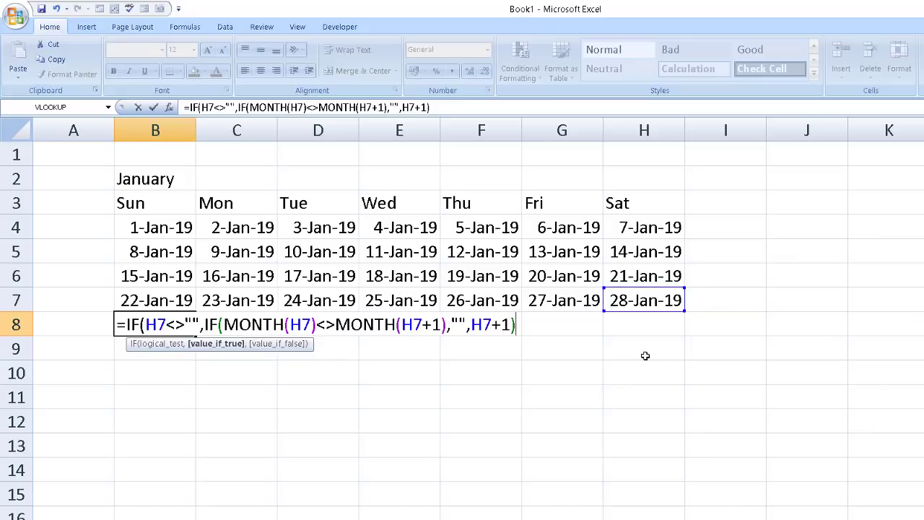
{"action": "type", "text": ","}
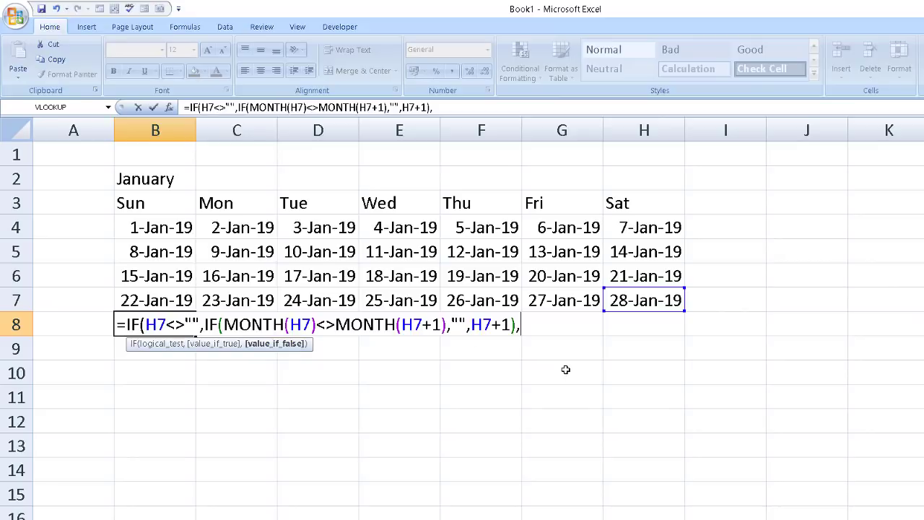
- Close the outer IF with ,"") and commit B8, which shows 43494
{"action": "type", "text": "\"\""}
{"action": "type", "text": ")"}
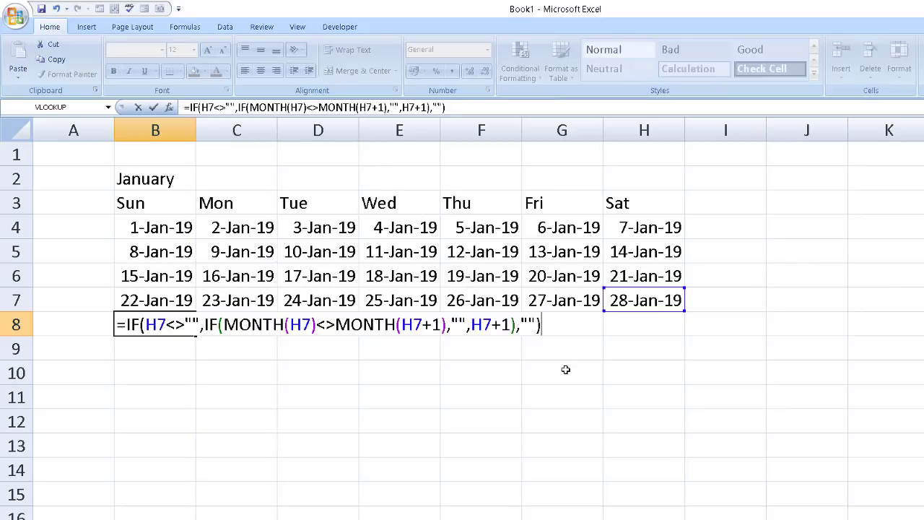
{"action": "key", "text": "Tab"}
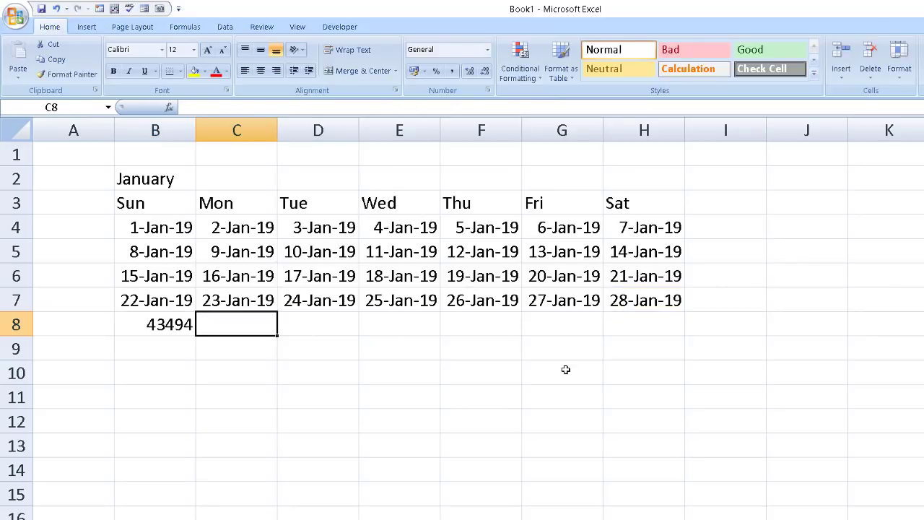
- Format B8 with the 14-Mar-01 Date style so it shows 29-Jan-19
{"action": "left_click", "coordinate": [168, 325]}
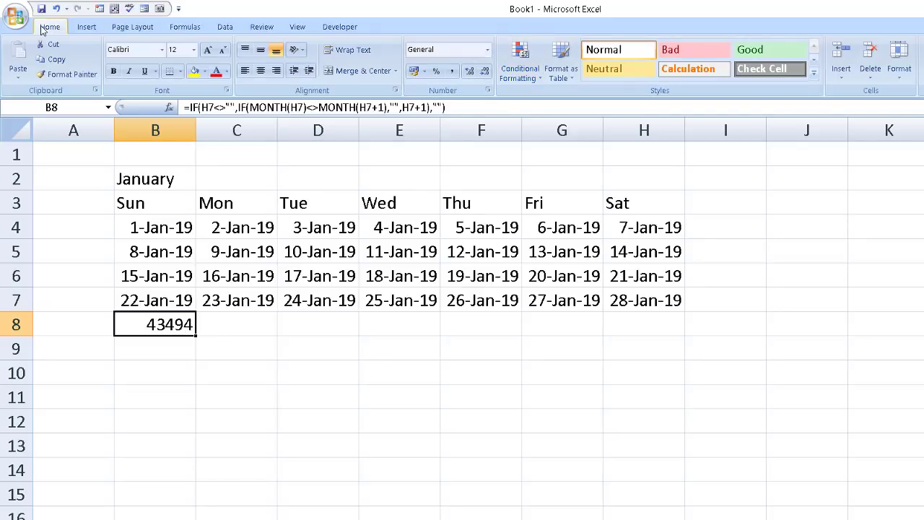
{"action": "left_click", "coordinate": [488, 89]}
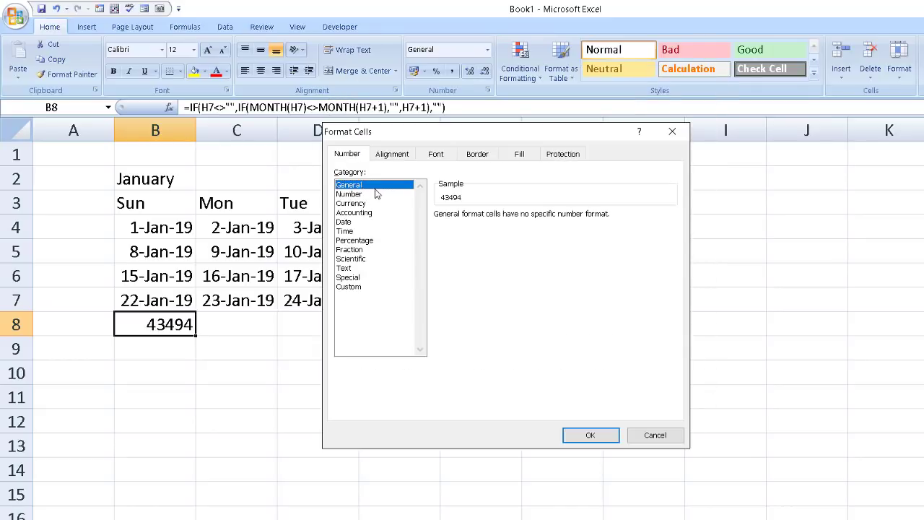
{"action": "left_click", "coordinate": [353, 230]}
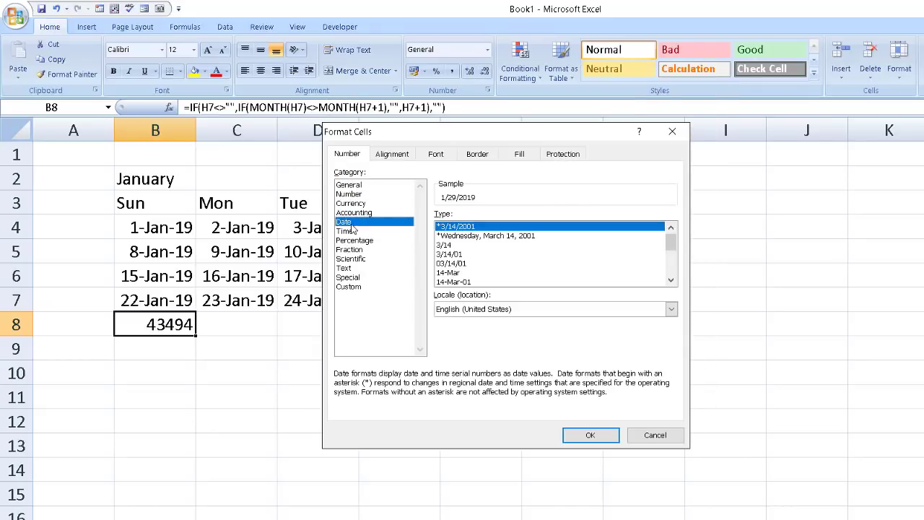
{"action": "left_click", "coordinate": [460, 282]}
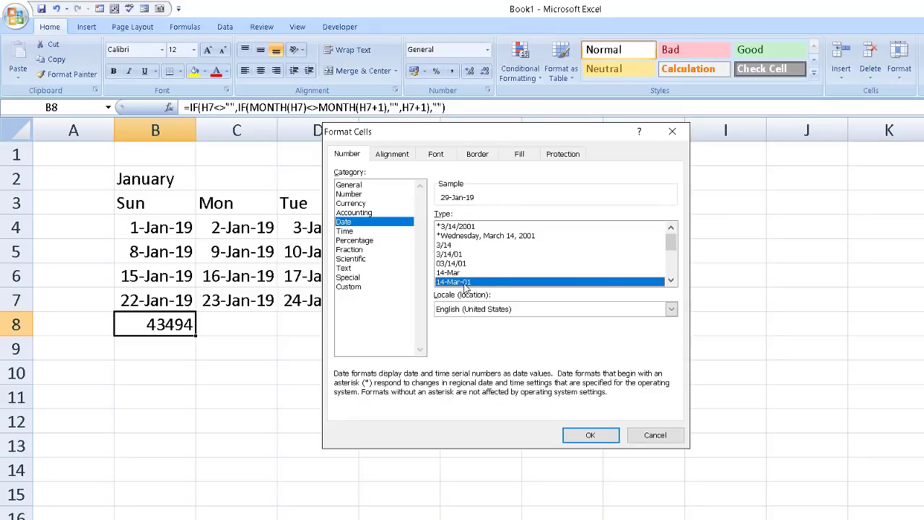
{"action": "left_click", "coordinate": [590, 435]}
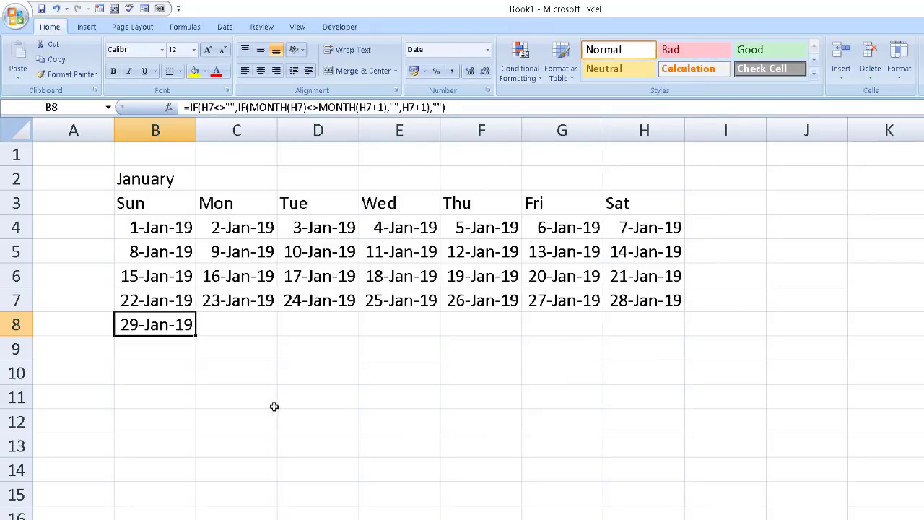
{"action": "left_click", "coordinate": [257, 403]}
{"action": "left_click", "coordinate": [179, 329]}
- Fill the B8 formula across to H8 and check the copies, which show blank
{"action": "left_click_drag", "start_coordinate": [223, 337], "coordinate": [655, 341]}
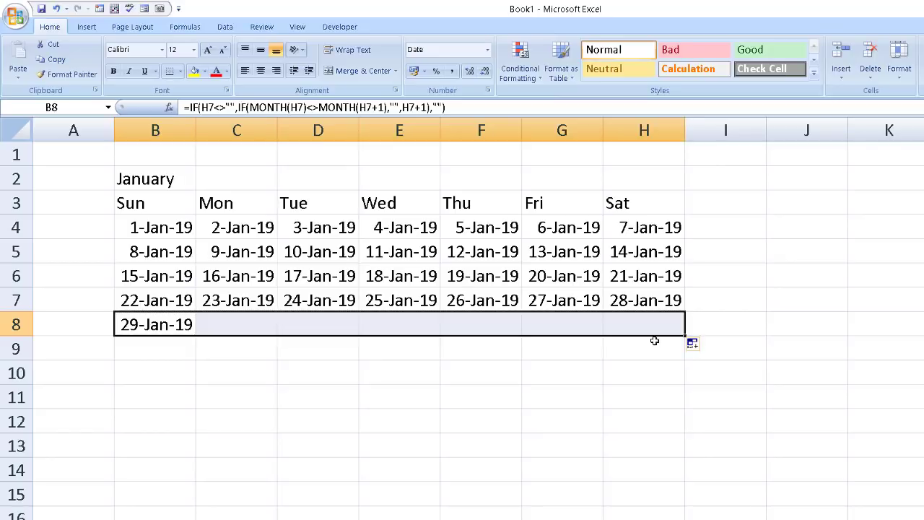
{"action": "left_click", "coordinate": [438, 323]}
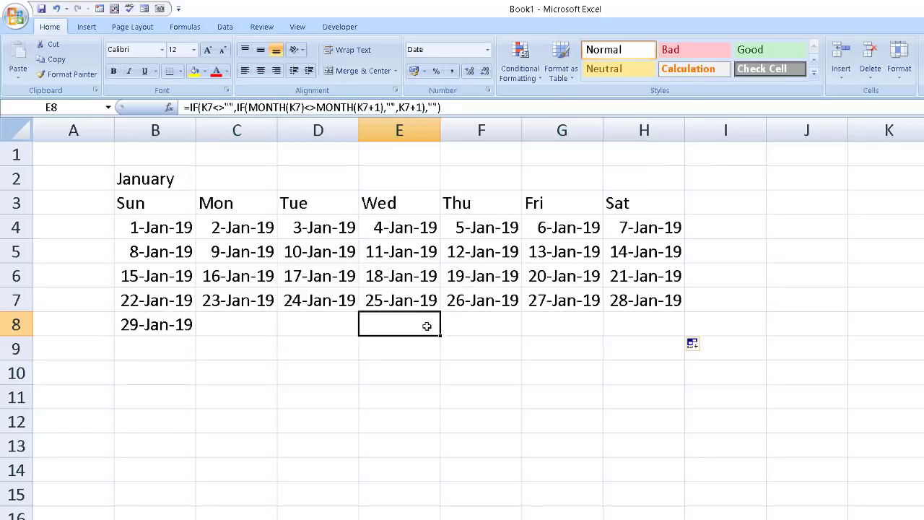
{"action": "left_click", "coordinate": [245, 322]}
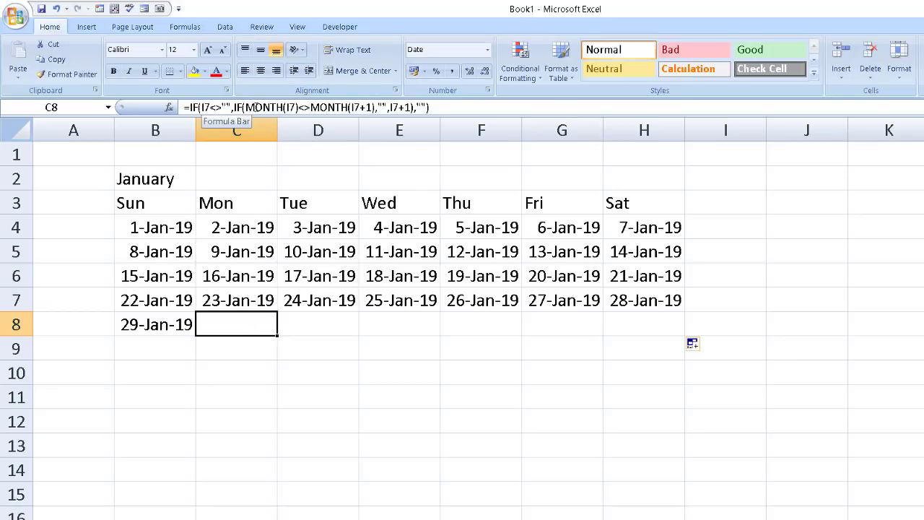
{"action": "mouse_move", "coordinate": [275, 323]}
{"action": "left_mouse_down"}
{"action": "mouse_move", "coordinate": [694, 323]}
{"action": "mouse_move", "coordinate": [627, 330]}
{"action": "left_mouse_up"}
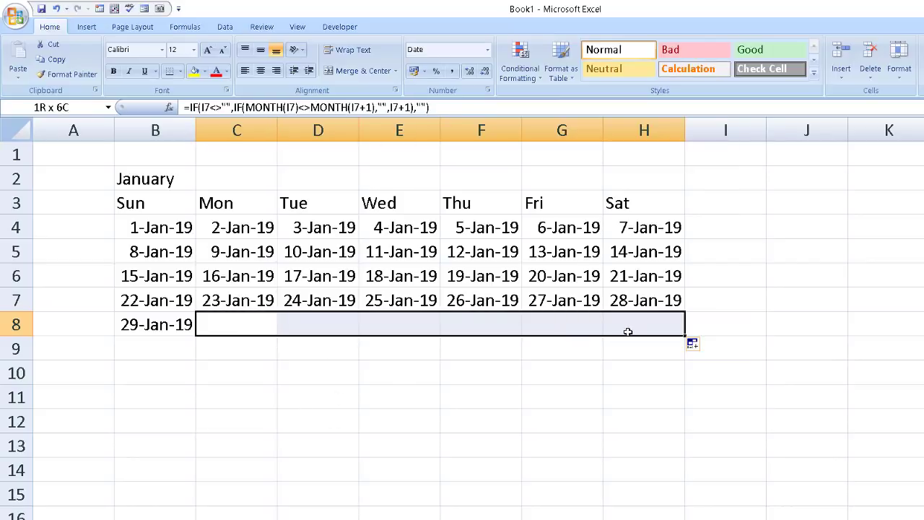
{"action": "left_click", "coordinate": [250, 323]}
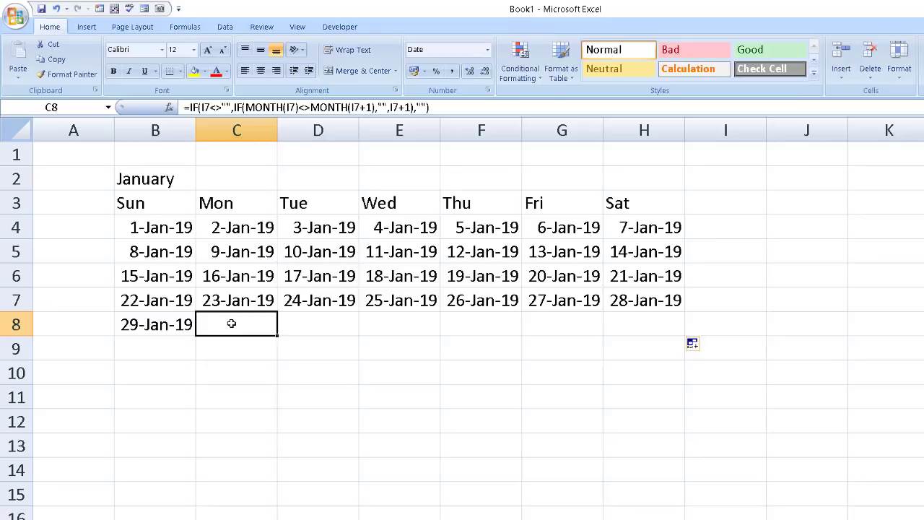
- Rewrite C8's formula so every I7 reference becomes B8
{"action": "double_click", "coordinate": [232, 324]}
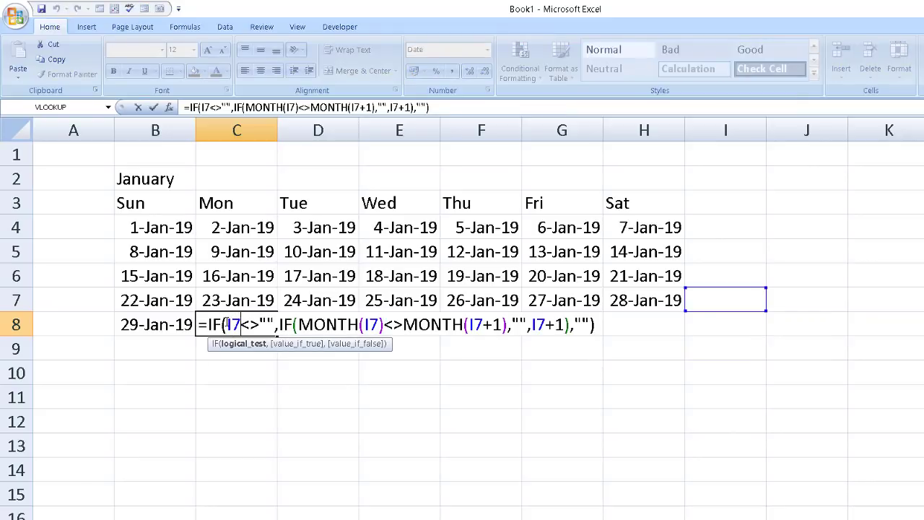
{"action": "left_click_drag", "start_coordinate": [226, 325], "coordinate": [241, 324]}
{"action": "left_click_drag", "start_coordinate": [365, 324], "coordinate": [379, 324]}
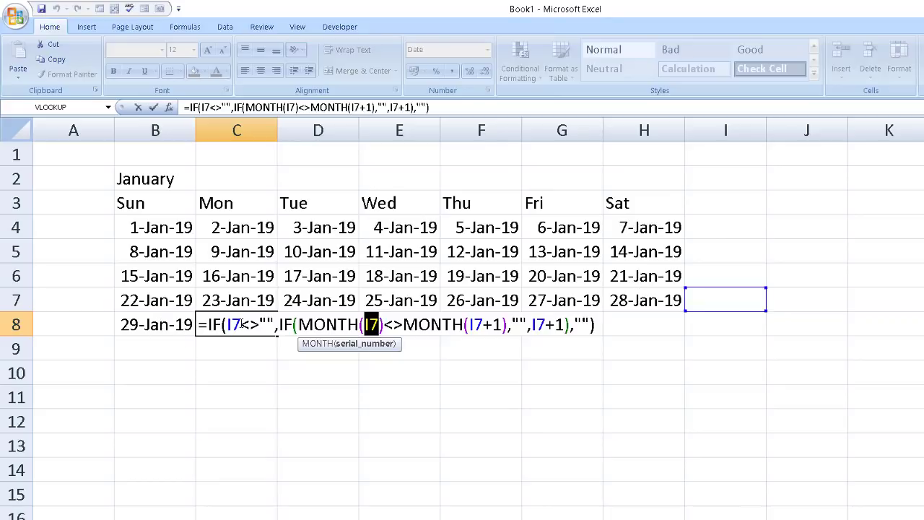
{"action": "left_click_drag", "start_coordinate": [243, 324], "coordinate": [227, 324]}
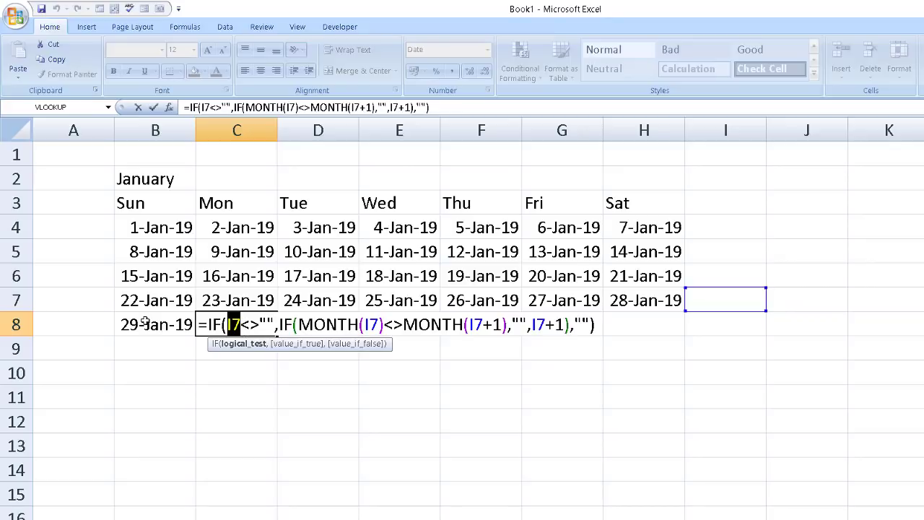
{"action": "left_click", "coordinate": [242, 324]}
{"action": "left_click_drag", "start_coordinate": [239, 325], "coordinate": [227, 325]}
{"action": "left_click", "coordinate": [128, 326]}
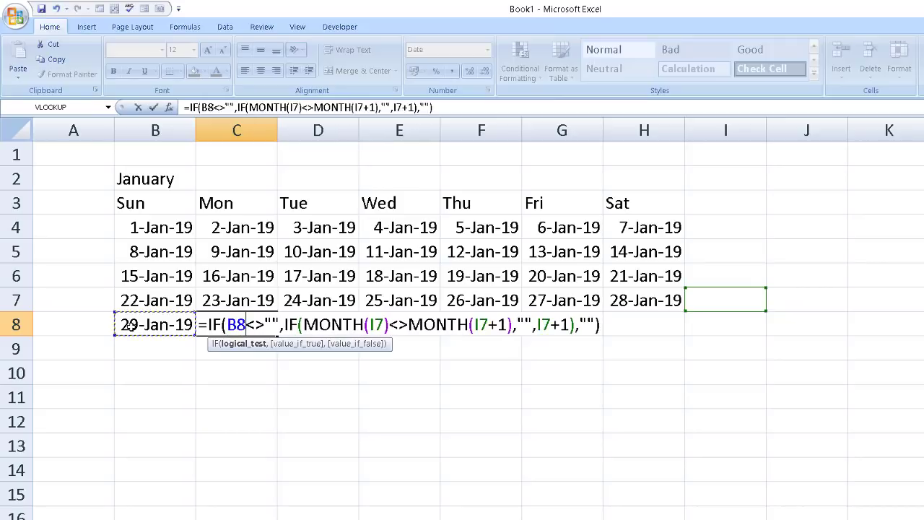
{"action": "left_click_drag", "start_coordinate": [383, 325], "coordinate": [372, 325]}
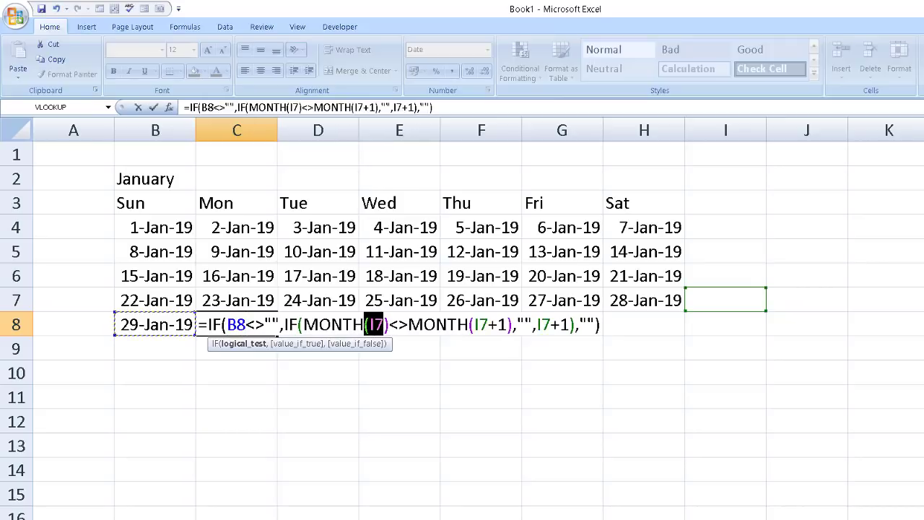
{"action": "left_click", "coordinate": [133, 325]}
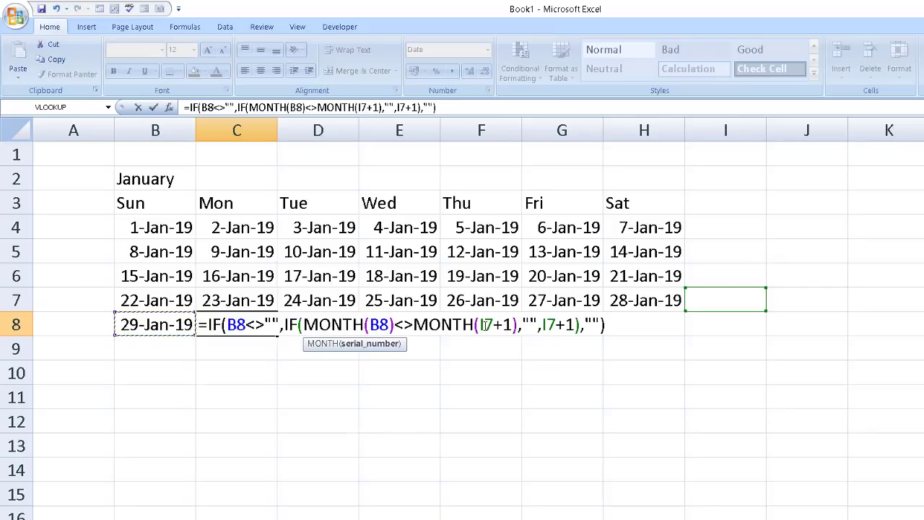
{"action": "left_click_drag", "start_coordinate": [497, 324], "coordinate": [479, 324]}
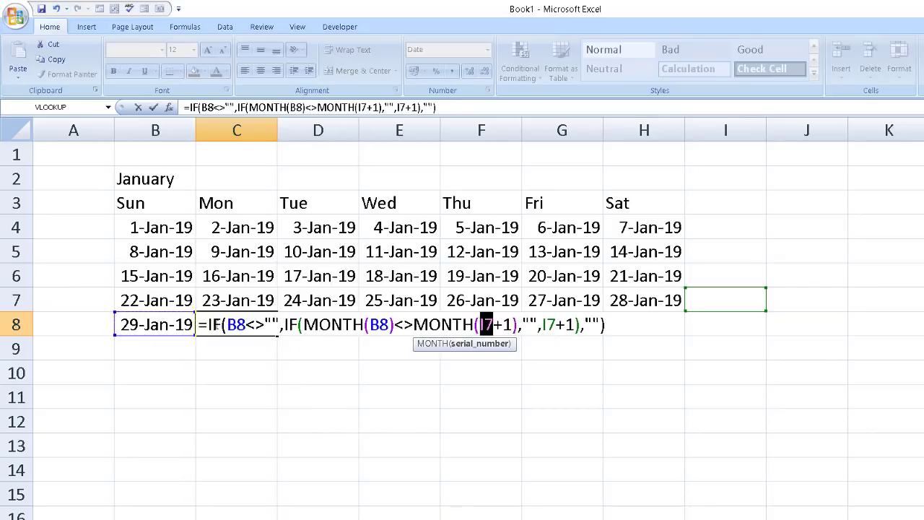
{"action": "left_click", "coordinate": [174, 324]}
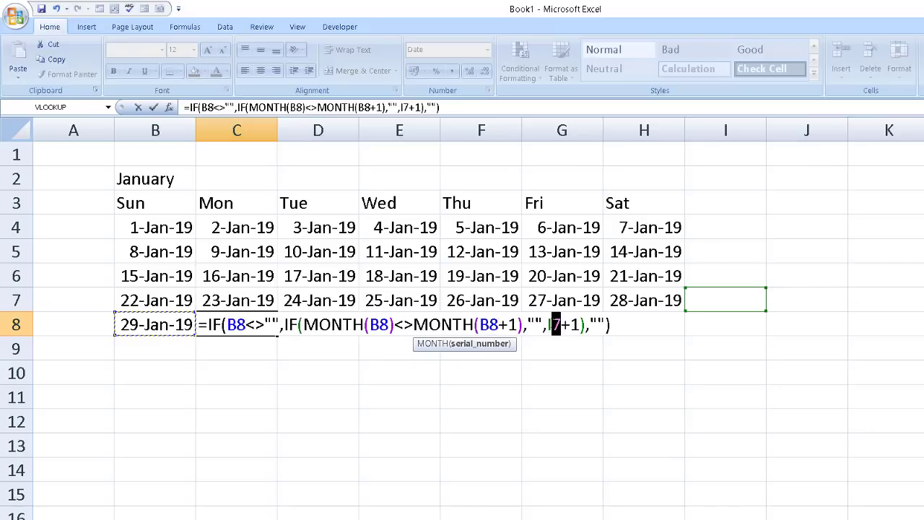
{"action": "left_click_drag", "start_coordinate": [565, 324], "coordinate": [547, 324]}
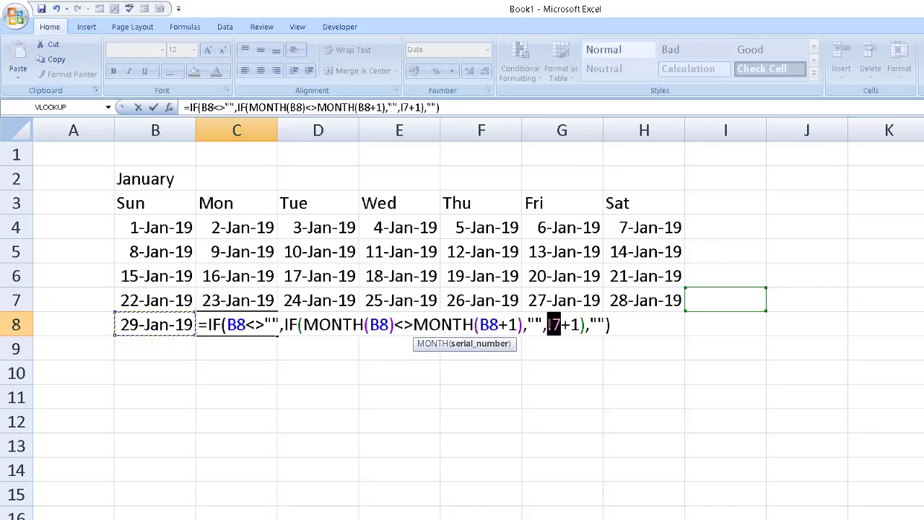
{"action": "left_click", "coordinate": [133, 322]}
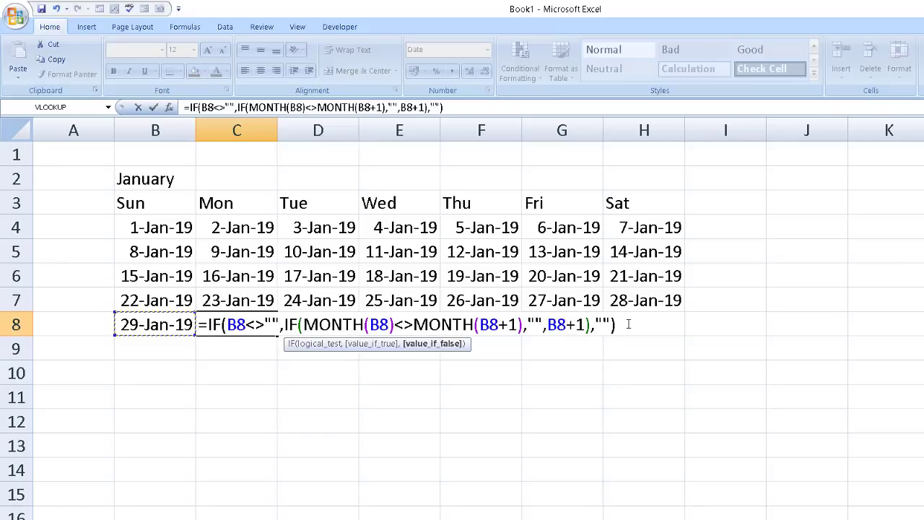
{"action": "left_click", "coordinate": [663, 327]}
{"action": "key", "text": "Tab"}
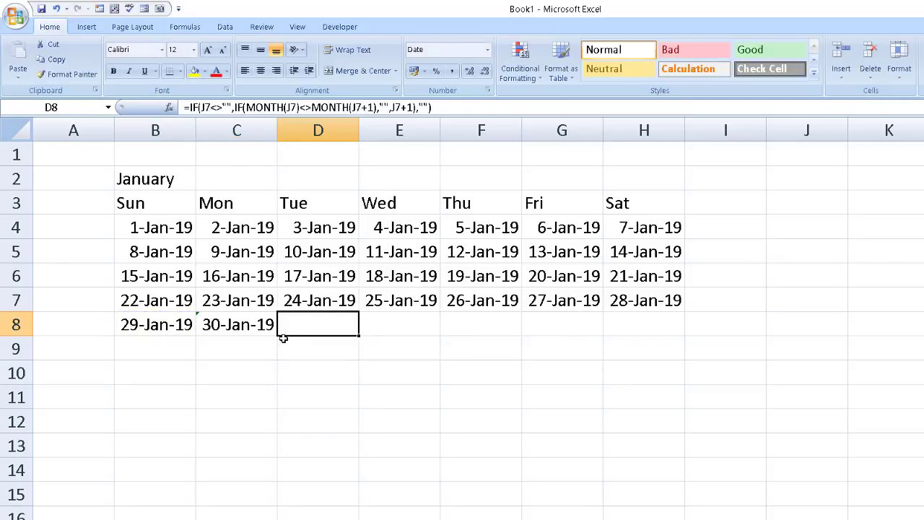
- Fill the corrected C8 formula across to H8 so January ends at 31-Jan-19
{"action": "left_click", "coordinate": [258, 324]}
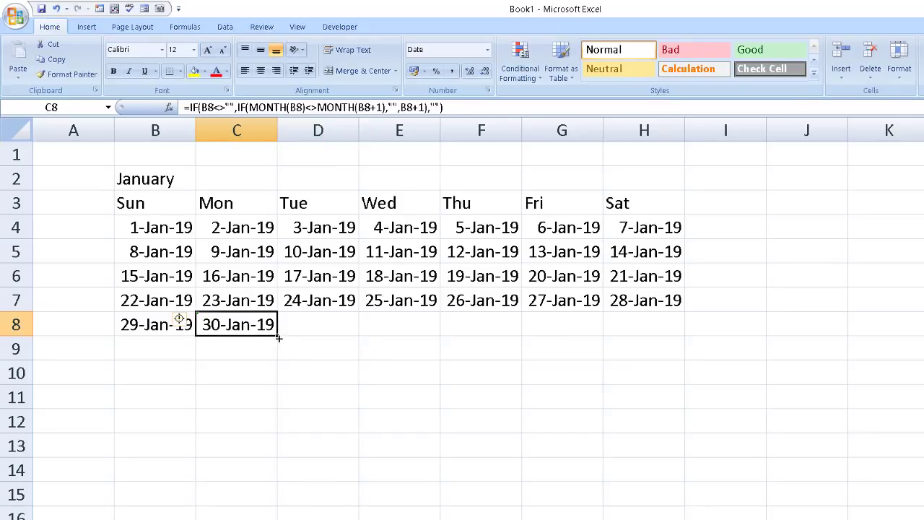
{"action": "left_click_drag", "start_coordinate": [278, 335], "coordinate": [671, 328]}
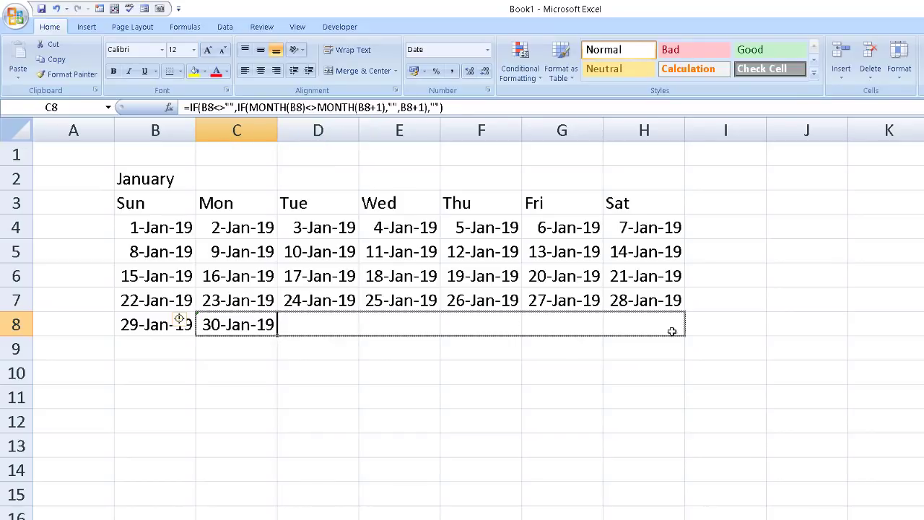
{"action": "left_click", "coordinate": [318, 326]}
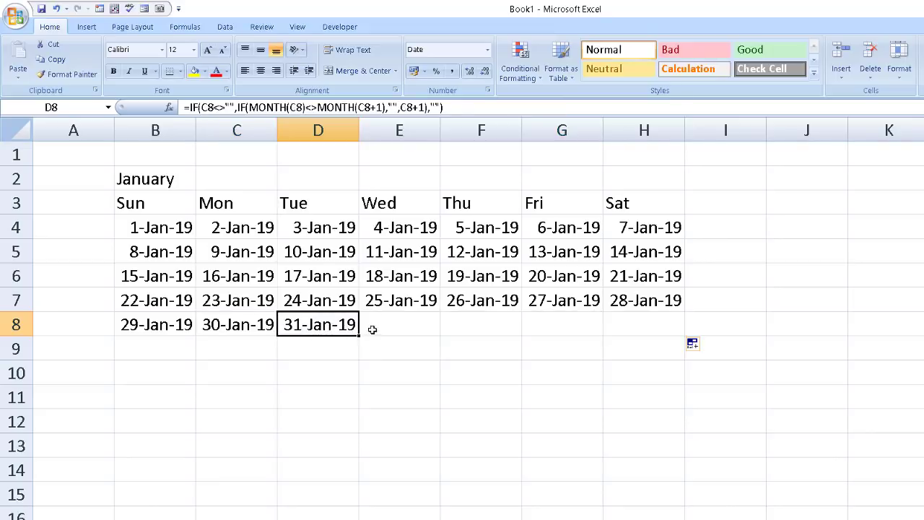
- Review the formulas filled along row 8, from D8 through H8
{"action": "left_click", "coordinate": [404, 325]}
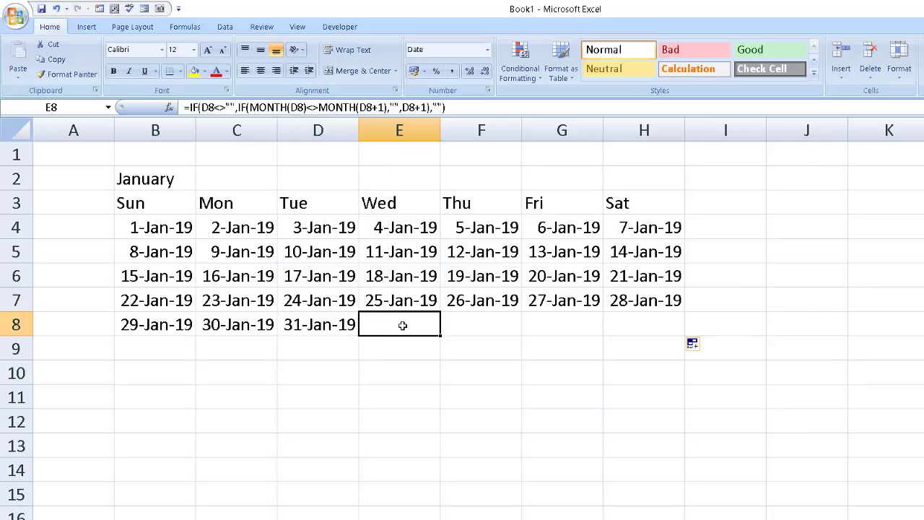
{"action": "left_click", "coordinate": [494, 325]}
{"action": "left_click", "coordinate": [596, 324]}
{"action": "left_click", "coordinate": [660, 322]}
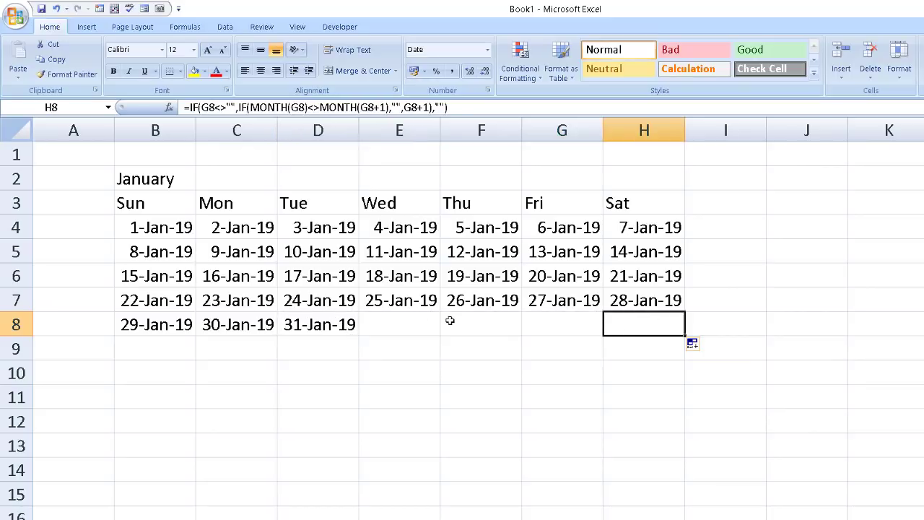
{"action": "left_click", "coordinate": [382, 325]}
{"action": "left_click", "coordinate": [138, 339]}
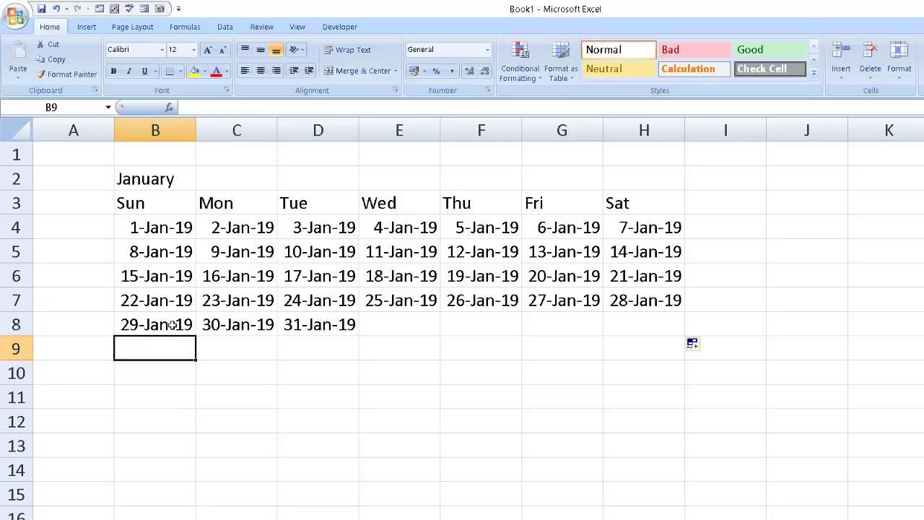
{"action": "left_click", "coordinate": [168, 324]}
- Copy B8's date formula into B9
{"action": "right_click", "coordinate": [169, 325]}
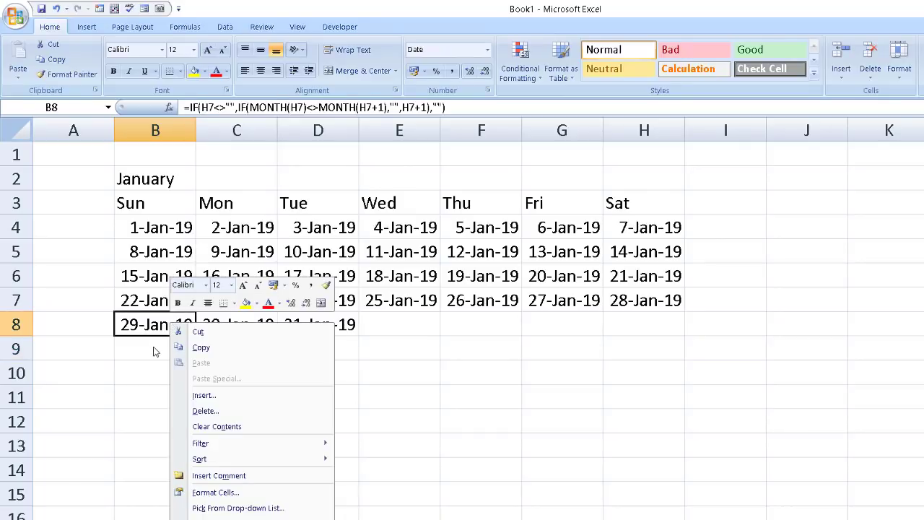
{"action": "left_click", "coordinate": [147, 327]}
{"action": "right_click", "coordinate": [154, 325]}
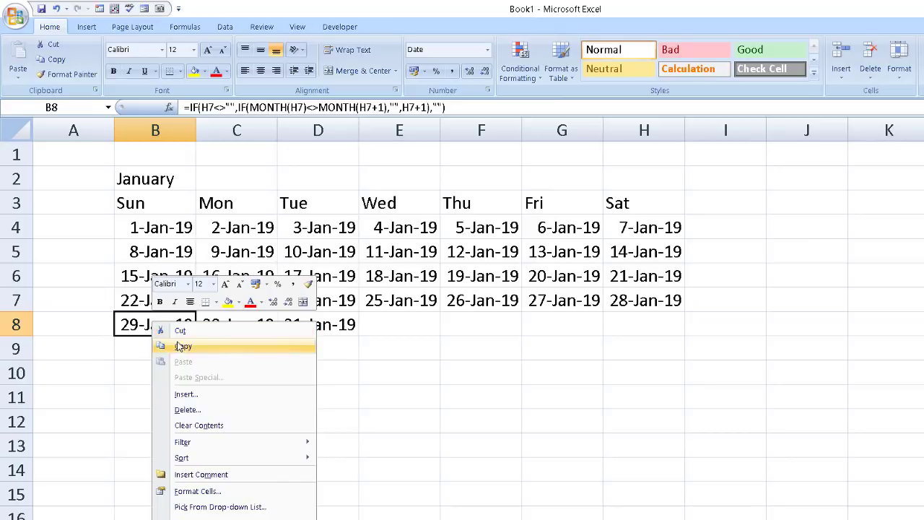
{"action": "left_click", "coordinate": [181, 347]}
{"action": "left_click", "coordinate": [160, 348]}
{"action": "right_click", "coordinate": [160, 347]}
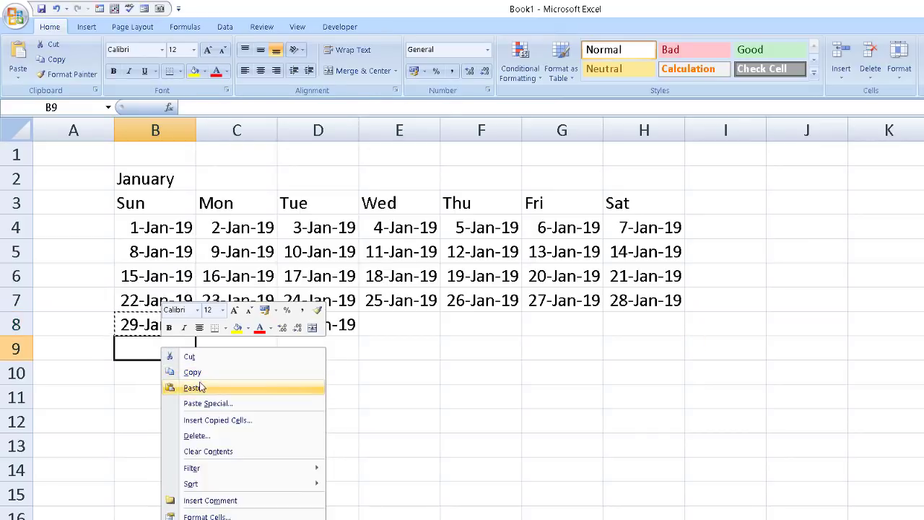
{"action": "left_click", "coordinate": [202, 386]}
- Copy the row 8 formulas B8:H8 and paste them into row 9
{"action": "left_click", "coordinate": [239, 341]}
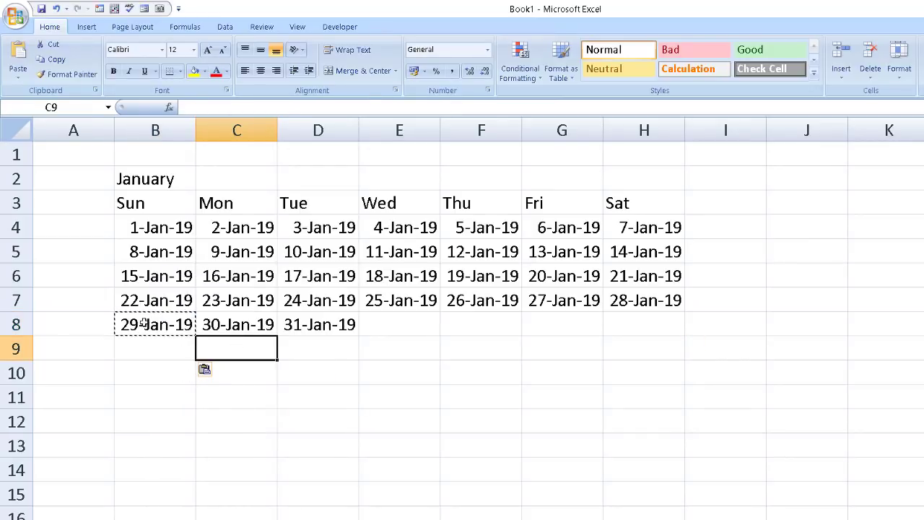
{"action": "left_click_drag", "start_coordinate": [148, 324], "coordinate": [619, 320]}
{"action": "right_click", "coordinate": [626, 318]}
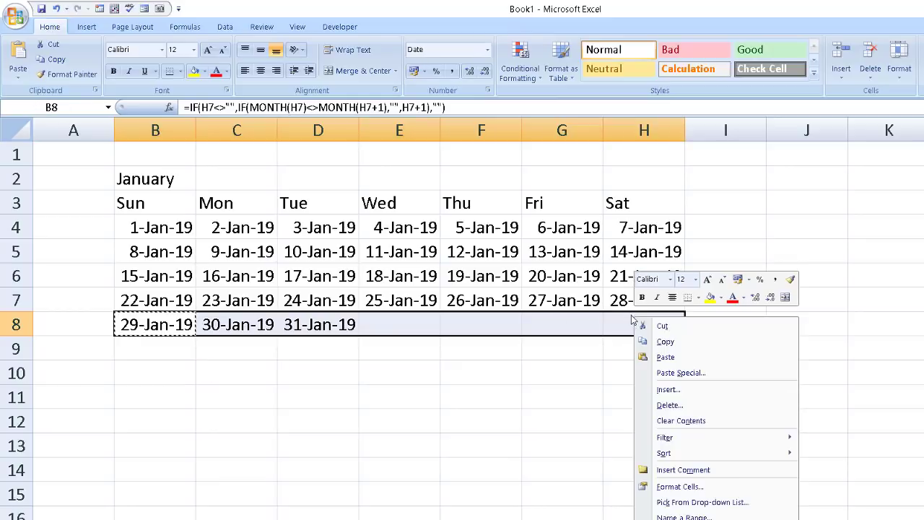
{"action": "left_click", "coordinate": [644, 340]}
{"action": "left_click", "coordinate": [135, 348]}
{"action": "right_click", "coordinate": [134, 349]}
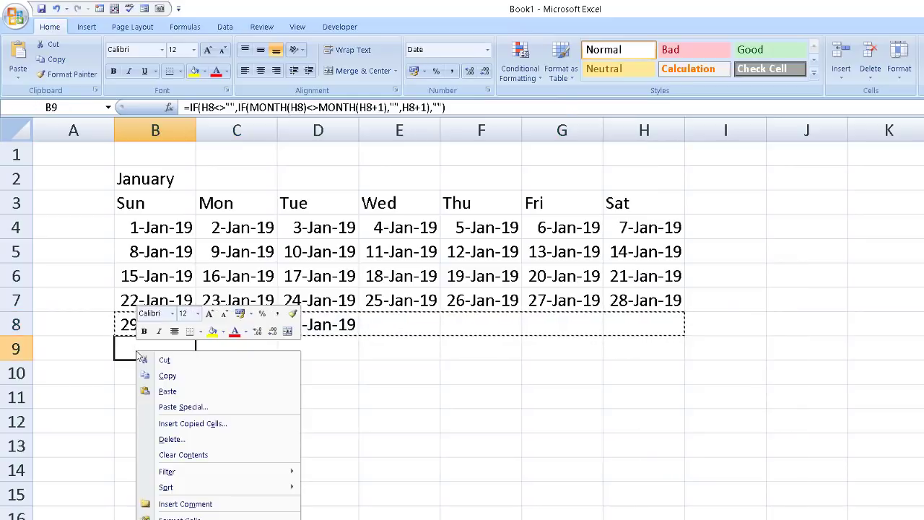
{"action": "left_click", "coordinate": [188, 390]}
- Check the pasted formulas in B9, C9 and E9, then select B2:H9
{"action": "left_click", "coordinate": [305, 395]}
{"action": "left_click", "coordinate": [216, 352]}
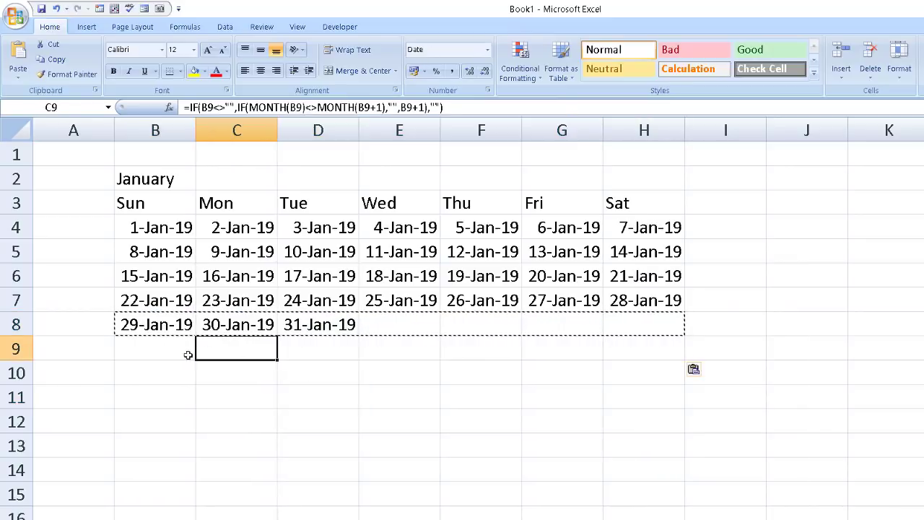
{"action": "left_click", "coordinate": [164, 349]}
{"action": "left_click", "coordinate": [235, 352]}
{"action": "left_click", "coordinate": [400, 349]}
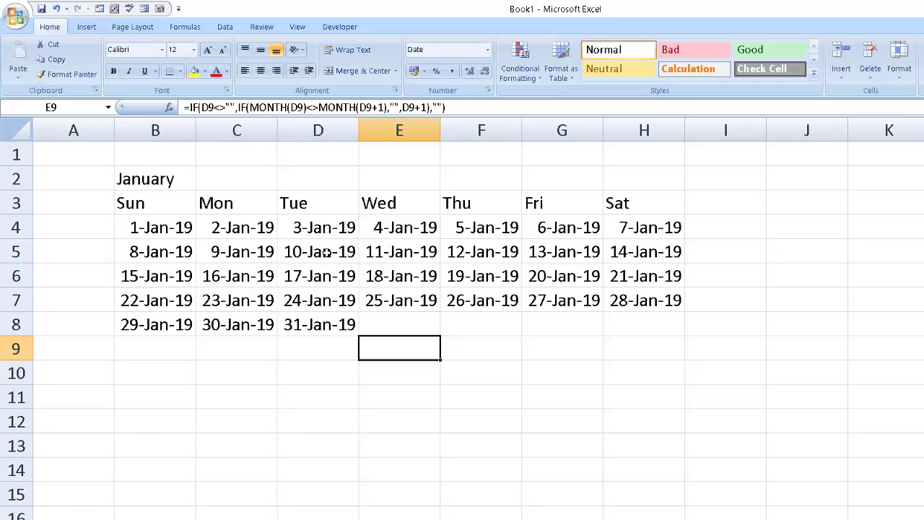
{"action": "left_click_drag", "start_coordinate": [184, 175], "coordinate": [629, 340]}
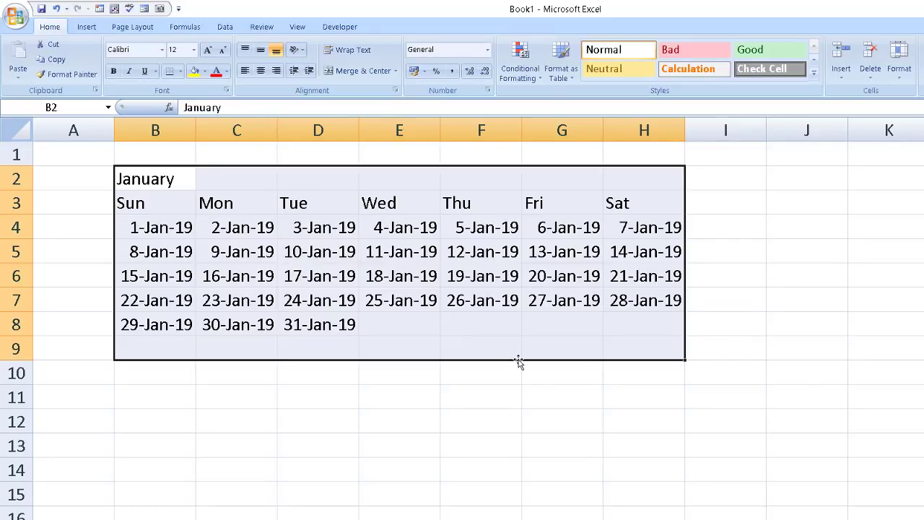
- Give the date cells B4:H9 the custom number format 'd' so only day numbers show
{"action": "left_click", "coordinate": [559, 273]}
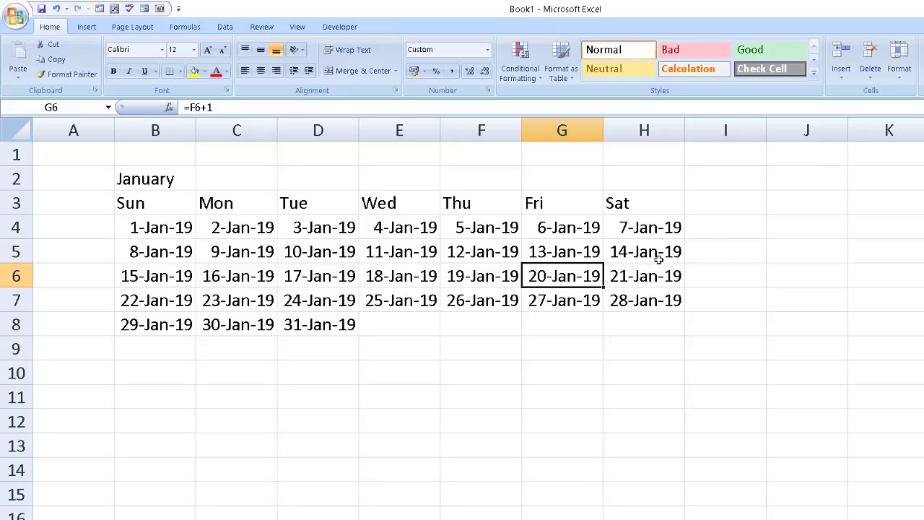
{"action": "mouse_move", "coordinate": [158, 224]}
{"action": "left_mouse_down"}
{"action": "mouse_move", "coordinate": [361, 298]}
{"action": "mouse_move", "coordinate": [617, 349]}
{"action": "left_mouse_up"}
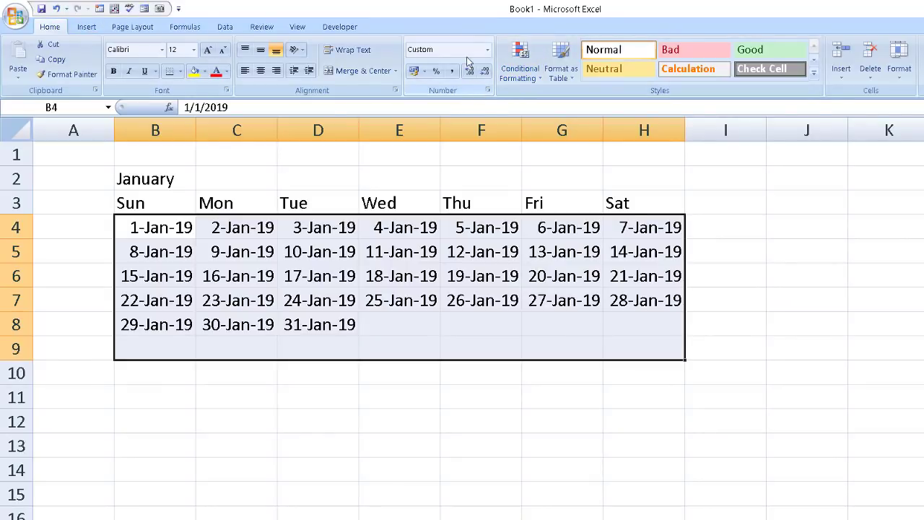
{"action": "left_click", "coordinate": [489, 91]}
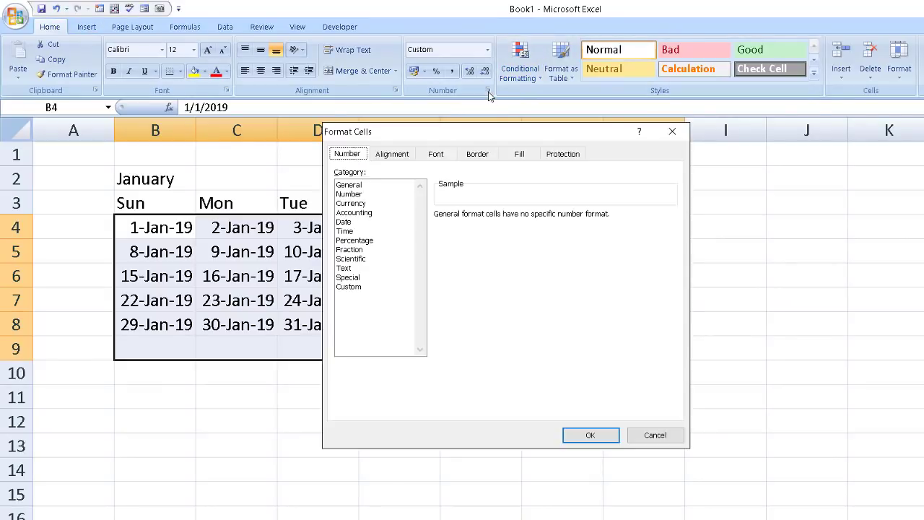
{"action": "left_click", "coordinate": [362, 287]}
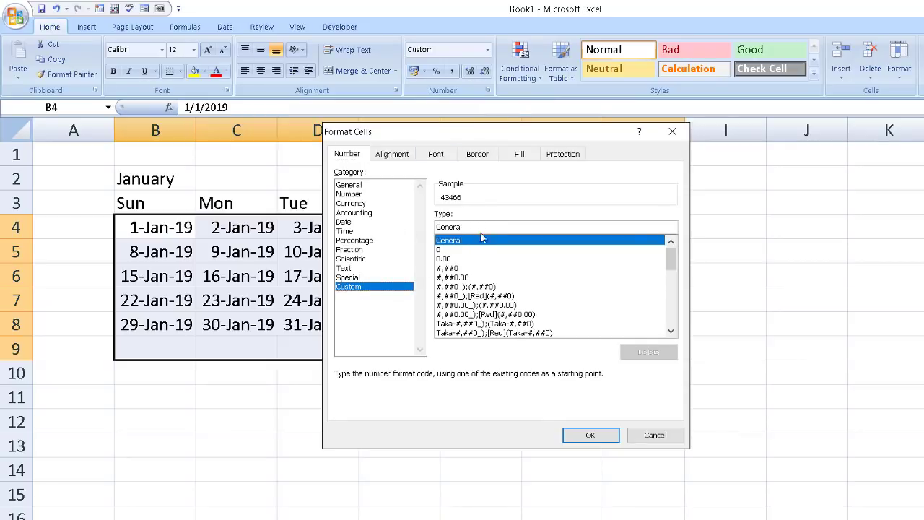
{"action": "double_click", "coordinate": [483, 227]}
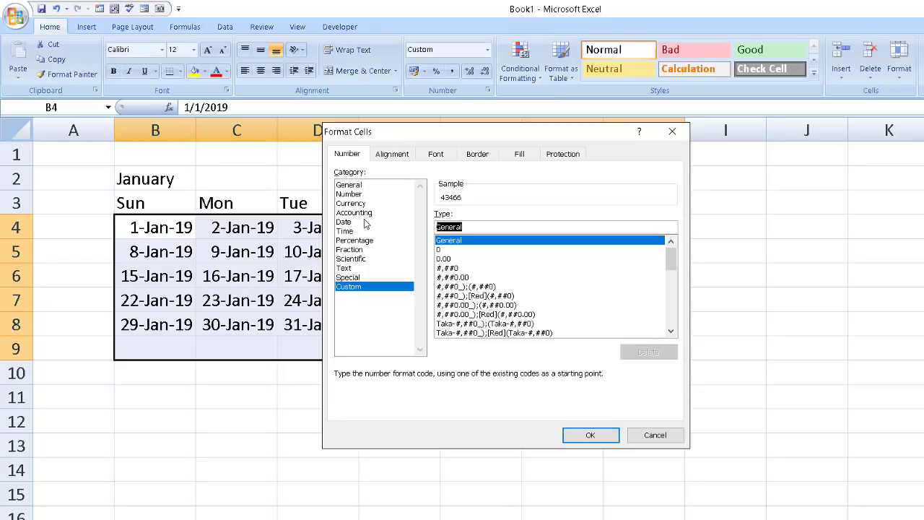
{"action": "type", "text": "d"}
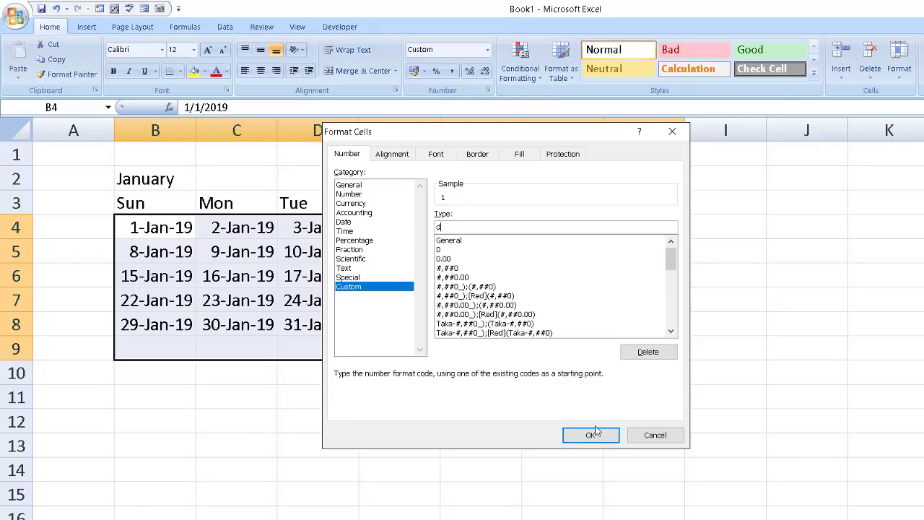
{"action": "left_click", "coordinate": [592, 433]}
{"action": "left_click", "coordinate": [515, 330]}
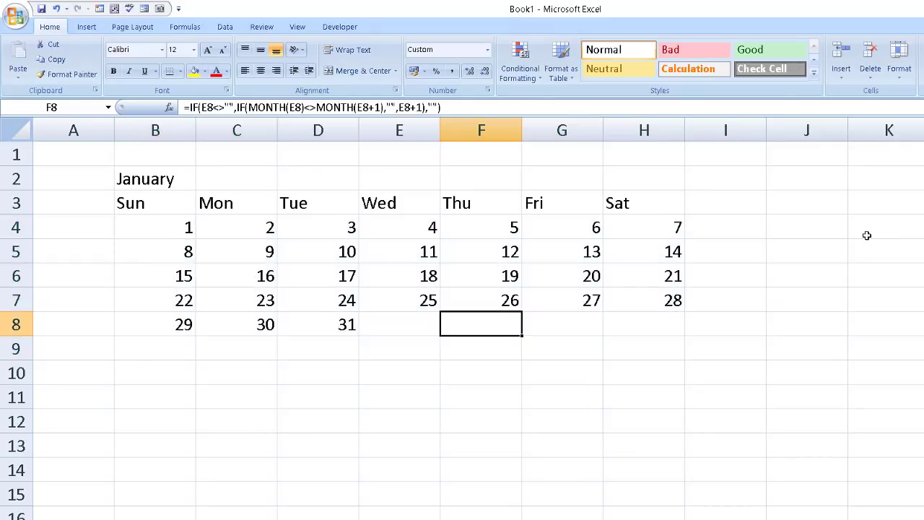
- Apply All Borders to B2:H9 and center all of its contents
{"action": "left_click_drag", "start_coordinate": [177, 225], "coordinate": [636, 322]}
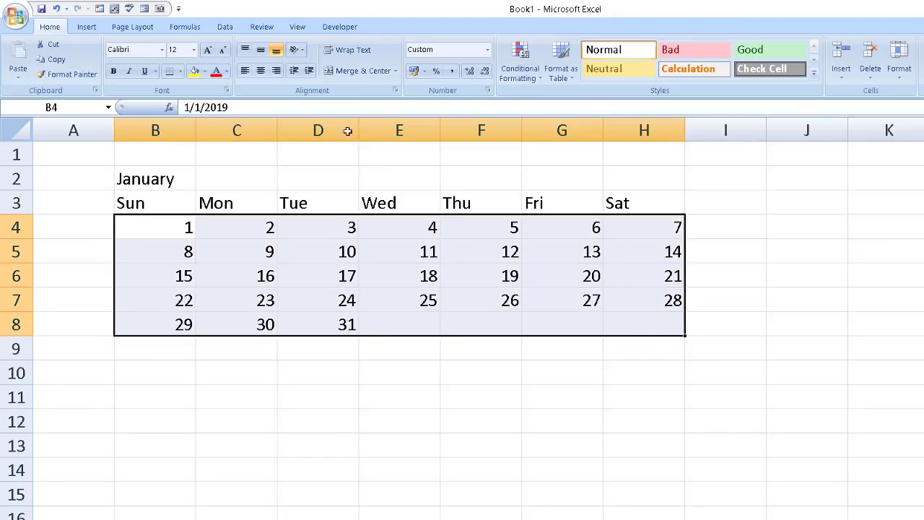
{"action": "left_click", "coordinate": [202, 222]}
{"action": "left_click", "coordinate": [159, 180]}
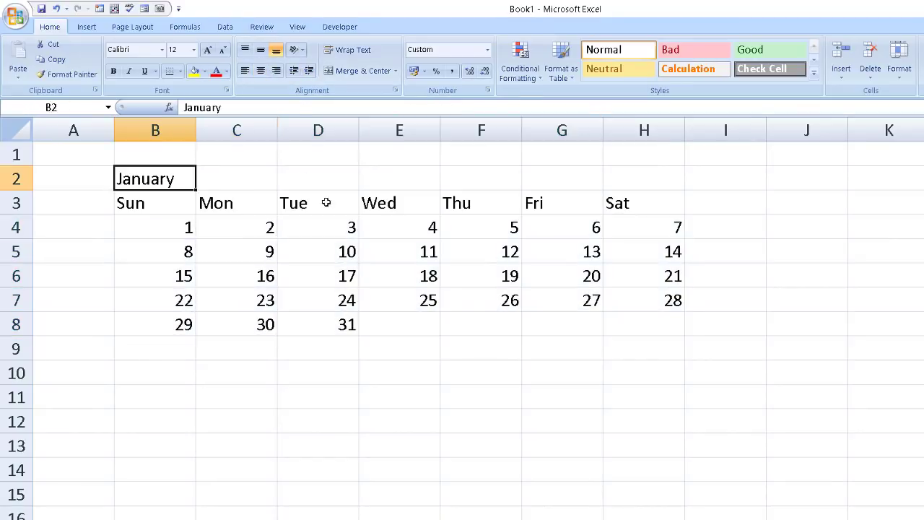
{"action": "mouse_move", "coordinate": [155, 178]}
{"action": "left_mouse_down"}
{"action": "mouse_move", "coordinate": [660, 326]}
{"action": "mouse_move", "coordinate": [660, 340]}
{"action": "left_mouse_up"}
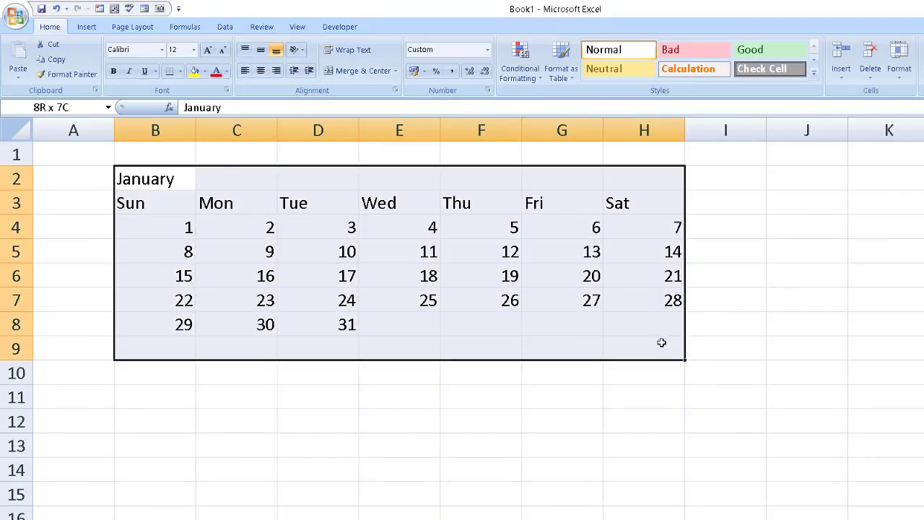
{"action": "left_click", "coordinate": [179, 72]}
{"action": "left_click", "coordinate": [192, 182]}
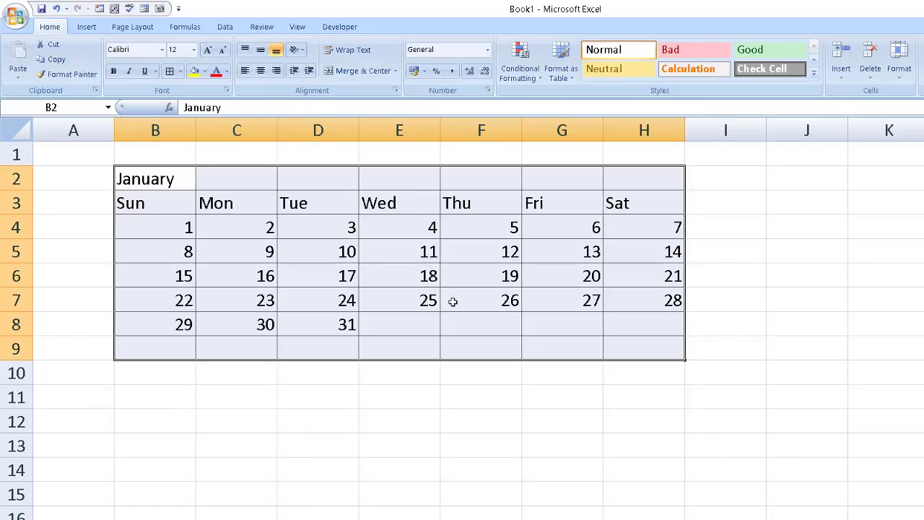
{"action": "left_click", "coordinate": [261, 71]}
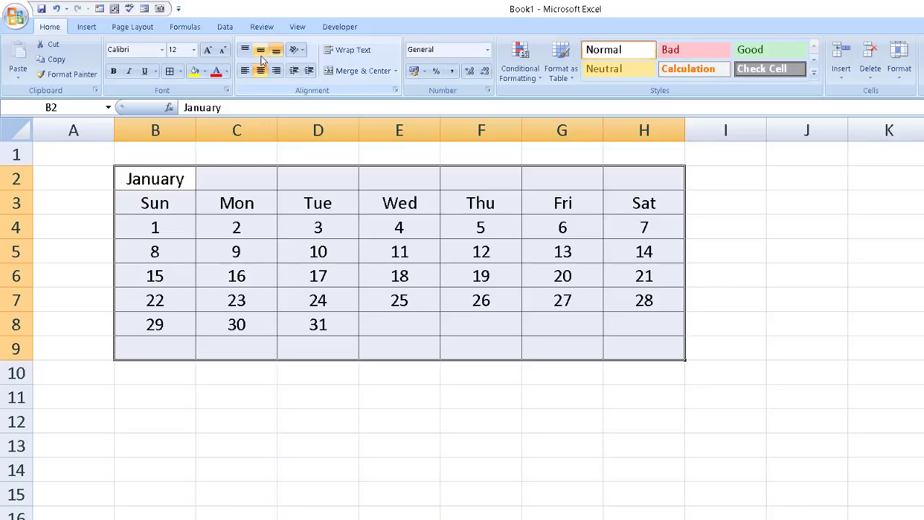
- Merge and center January across B2:H2, bold, two sizes larger, with a gold fill
{"action": "left_click_drag", "start_coordinate": [178, 178], "coordinate": [636, 174]}
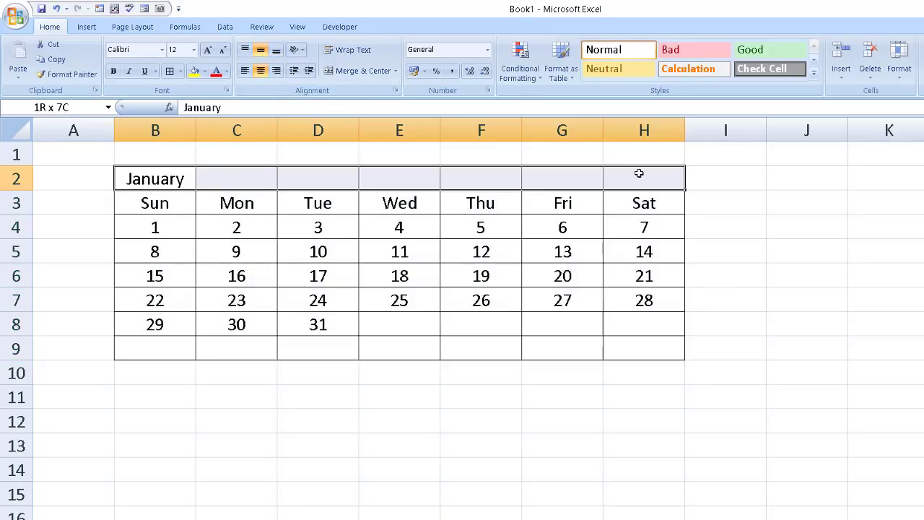
{"action": "left_click", "coordinate": [341, 71]}
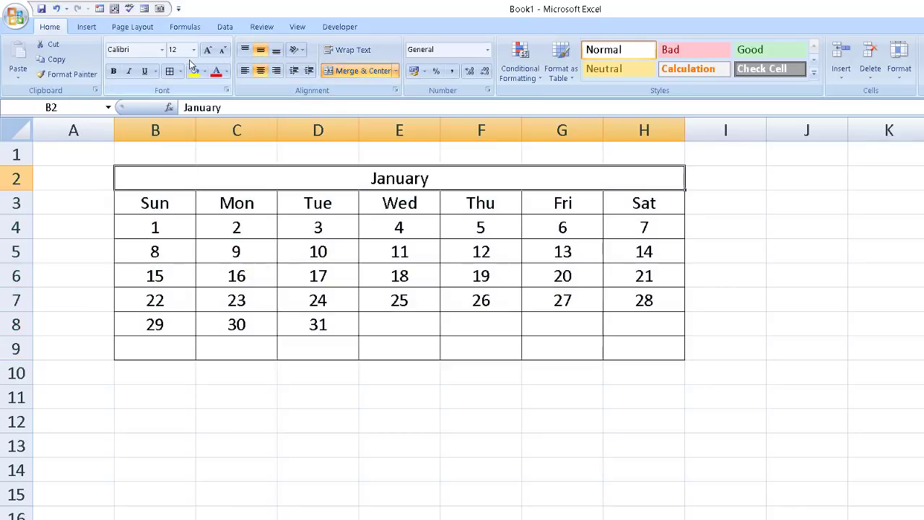
{"action": "left_click", "coordinate": [113, 71]}
{"action": "left_click", "coordinate": [207, 50]}
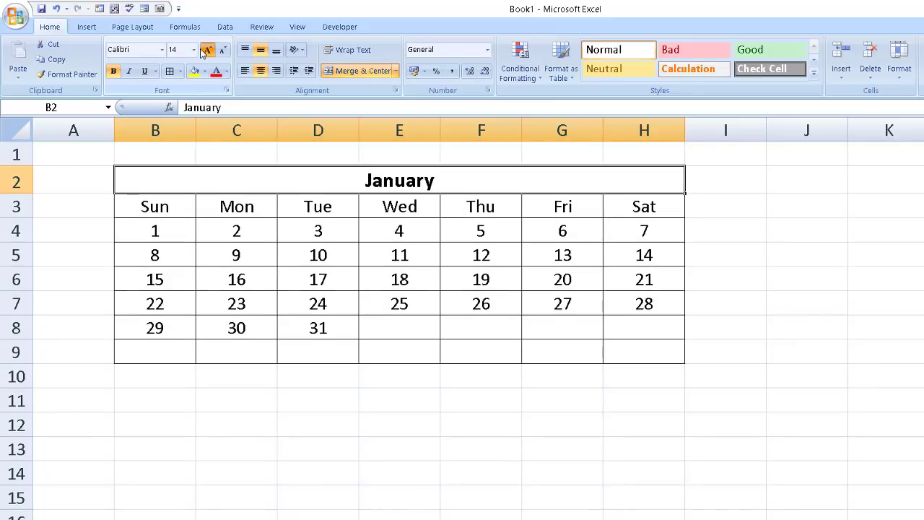
{"action": "left_click", "coordinate": [207, 49]}
{"action": "left_click", "coordinate": [205, 71]}
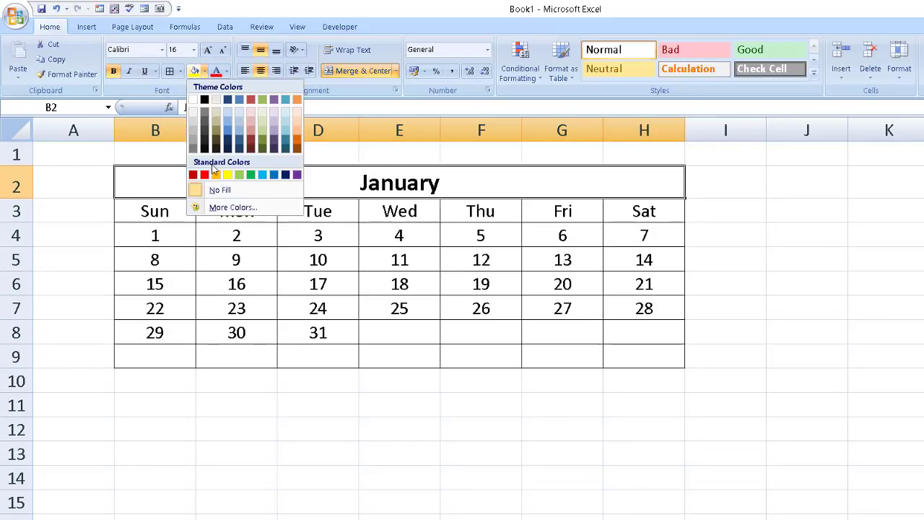
{"action": "left_click", "coordinate": [217, 173]}
{"action": "left_click", "coordinate": [316, 234]}
- Give the Sun–Sat weekday header row a light-blue fill
{"action": "left_click_drag", "start_coordinate": [178, 211], "coordinate": [668, 215]}
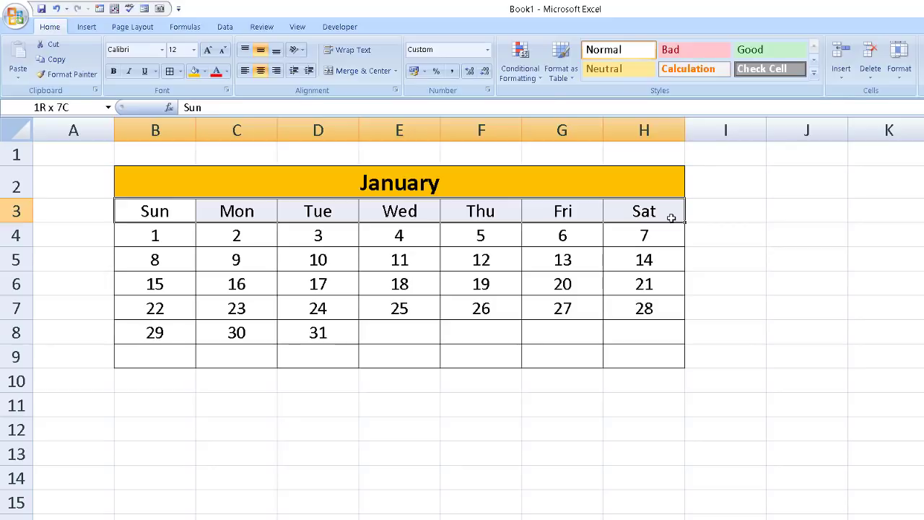
{"action": "left_click", "coordinate": [226, 70]}
{"action": "left_click", "coordinate": [204, 71]}
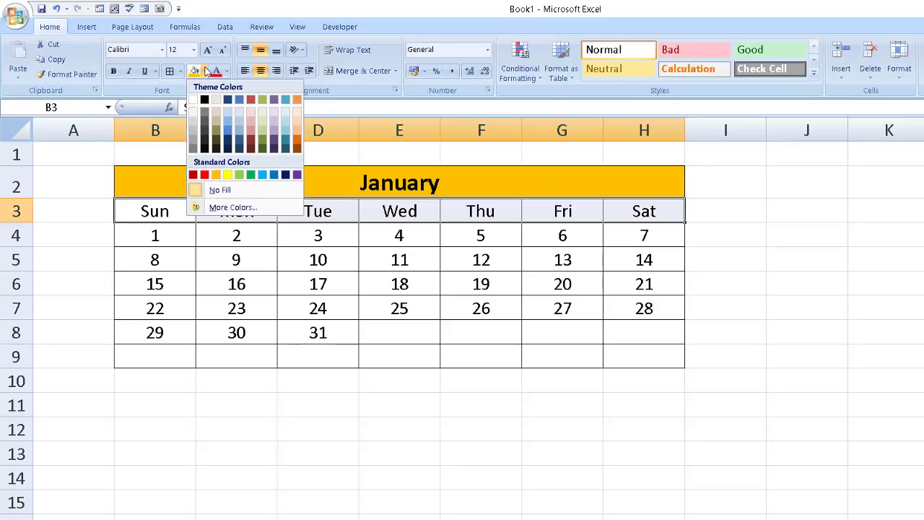
{"action": "left_click", "coordinate": [266, 179]}
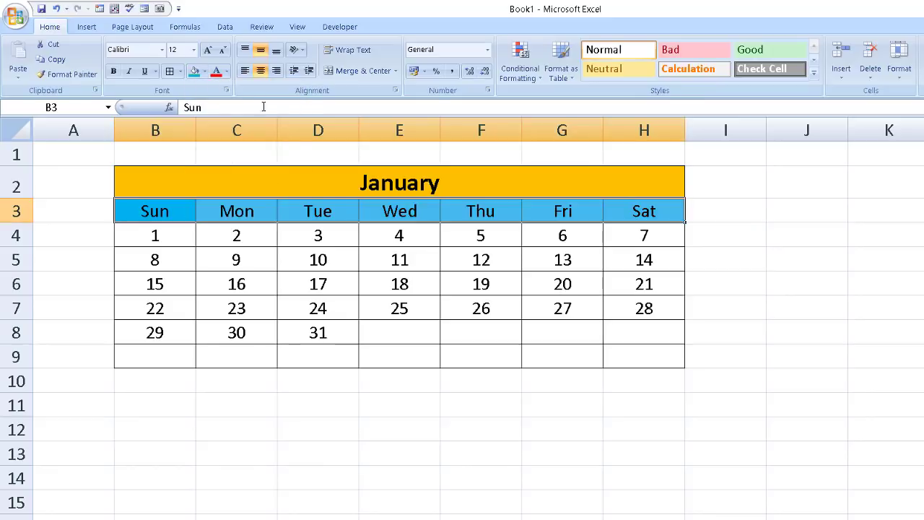
{"action": "left_click", "coordinate": [555, 422]}
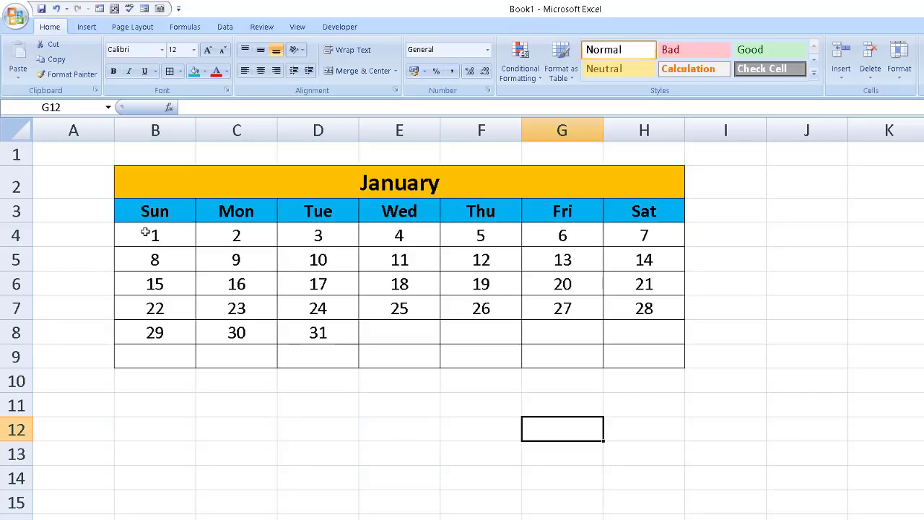
- Clear B4:C4 so January 1 falls under Tuesday in D4, then scroll down to review
{"action": "left_click_drag", "start_coordinate": [145, 232], "coordinate": [237, 238]}
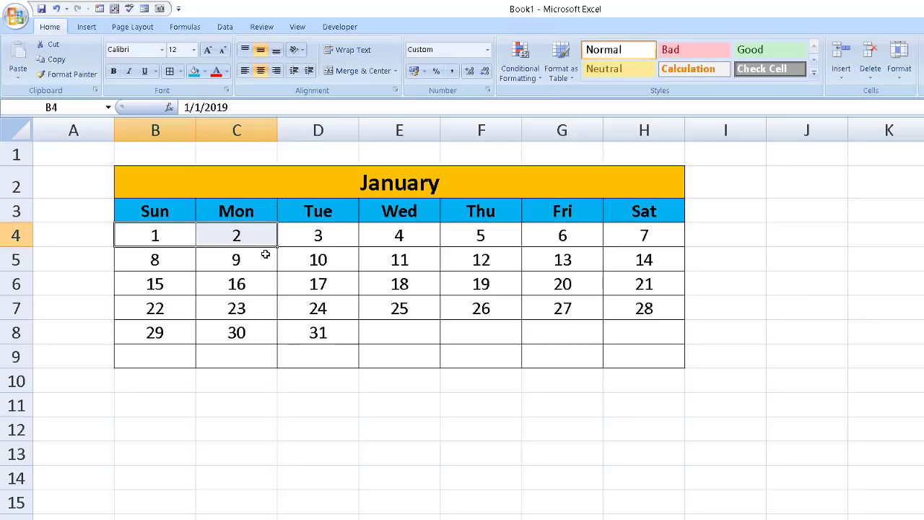
{"action": "key", "text": "Delete"}
{"action": "left_click", "coordinate": [324, 233]}
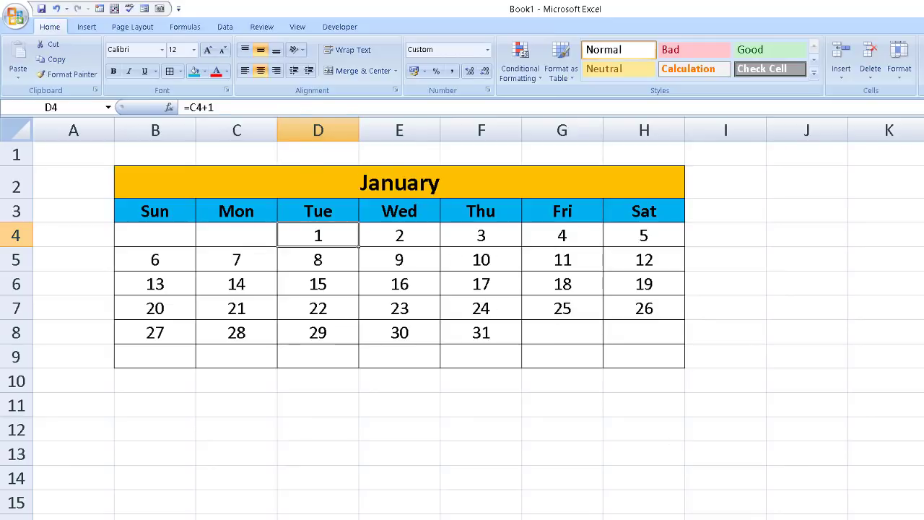
{"action": "scroll", "coordinate": [463, 318], "scroll_direction": "down", "scroll_amount": 1}
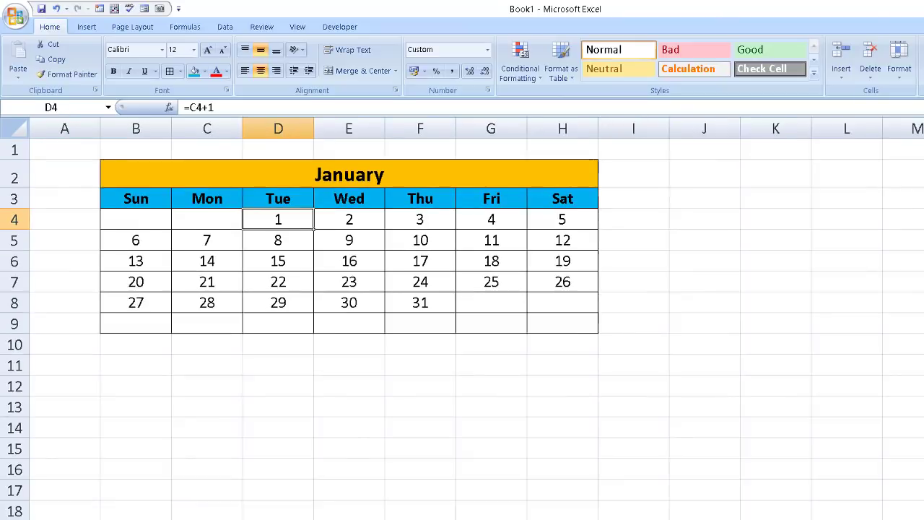
{"action": "scroll", "coordinate": [462, 317], "scroll_direction": "down", "scroll_amount": 1}
{"action": "scroll", "coordinate": [462, 317], "scroll_direction": "down", "scroll_amount": 1}
{"action": "scroll", "coordinate": [462, 317], "scroll_direction": "down", "scroll_amount": 1}
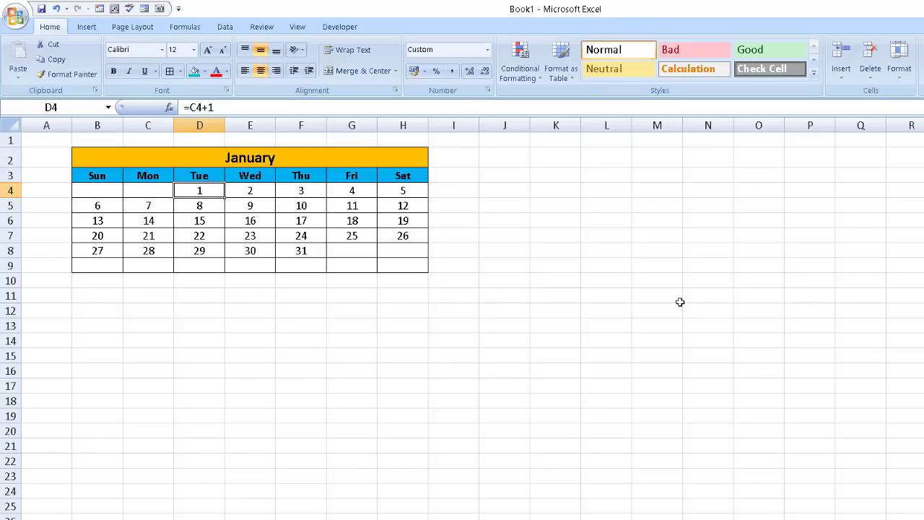
- Set the width of columns B through H to 4
{"action": "left_click_drag", "start_coordinate": [305, 154], "coordinate": [317, 264]}
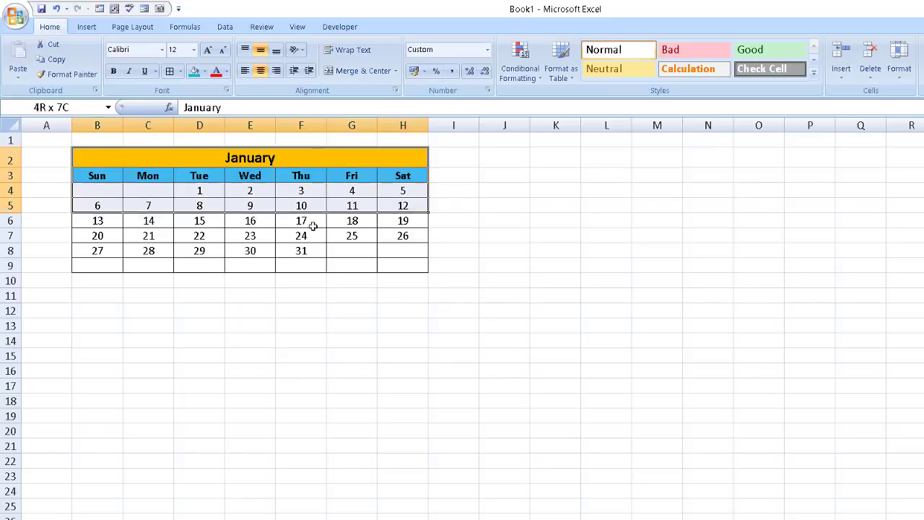
{"action": "right_click", "coordinate": [336, 210]}
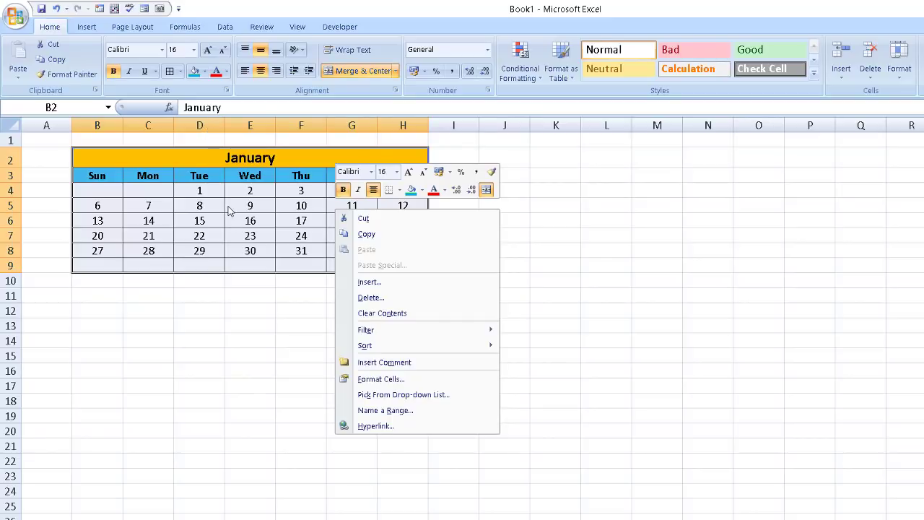
{"action": "left_click", "coordinate": [232, 156]}
{"action": "left_click", "coordinate": [214, 171]}
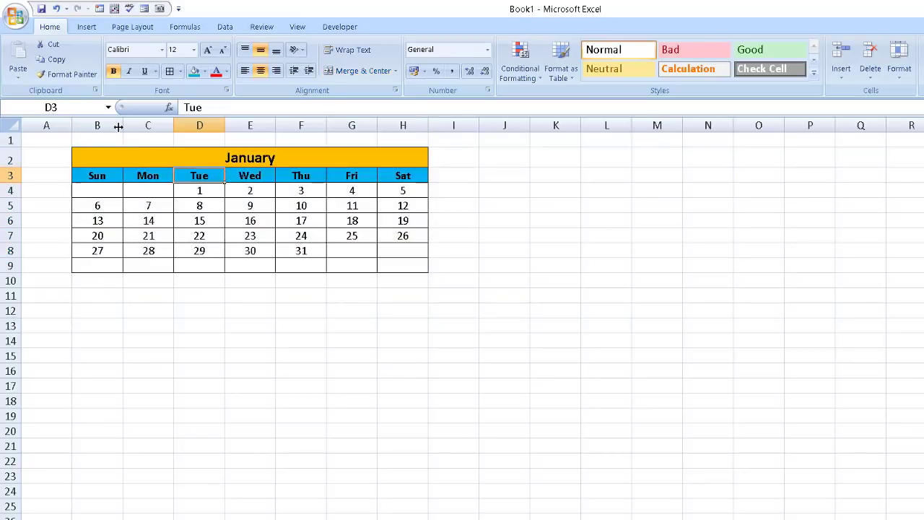
{"action": "left_click_drag", "start_coordinate": [118, 124], "coordinate": [402, 126]}
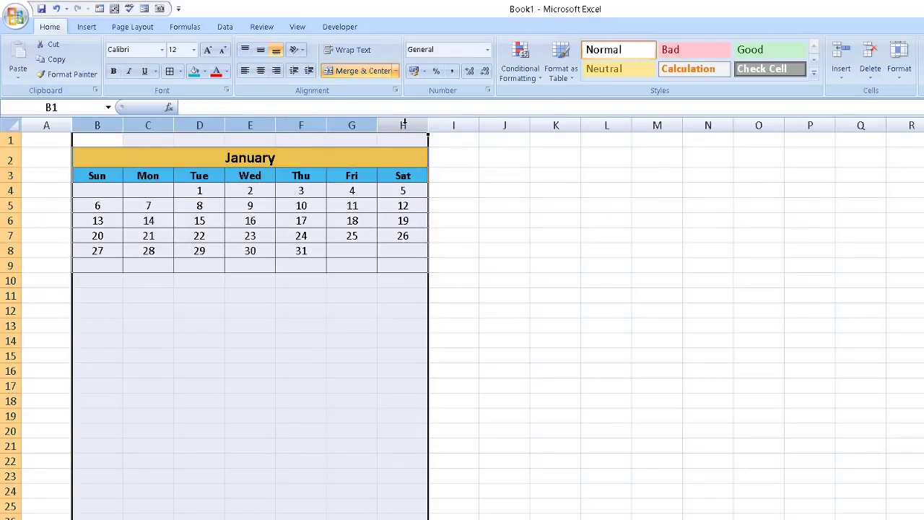
{"action": "right_click", "coordinate": [405, 122]}
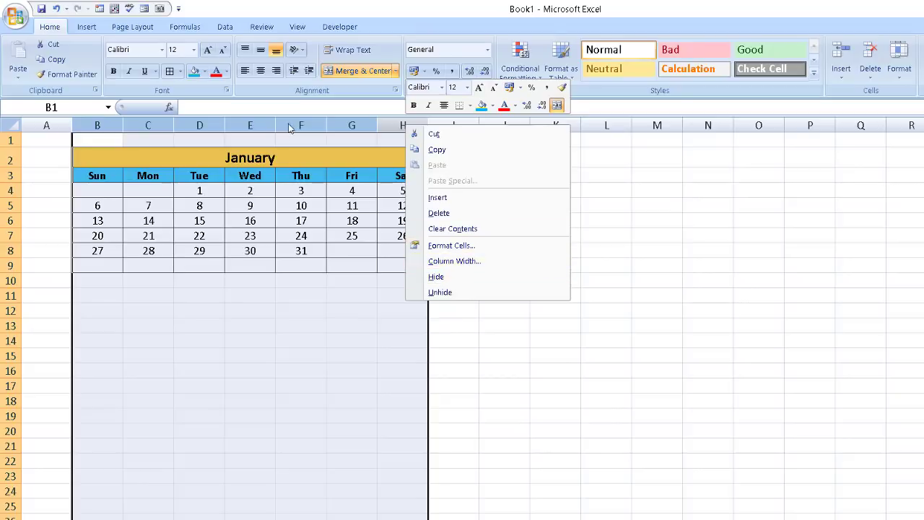
{"action": "left_click", "coordinate": [370, 261]}
{"action": "type", "text": "4"}
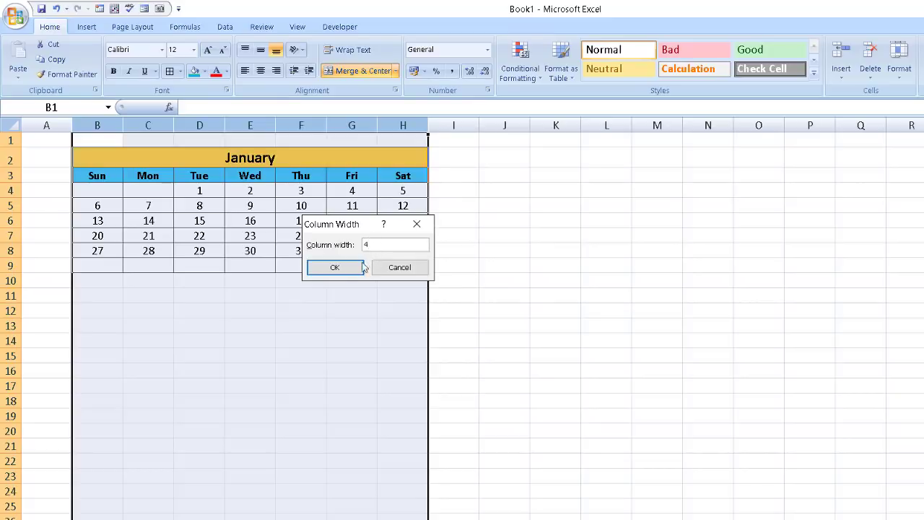
{"action": "left_click", "coordinate": [343, 269]}
{"action": "left_click", "coordinate": [328, 268]}
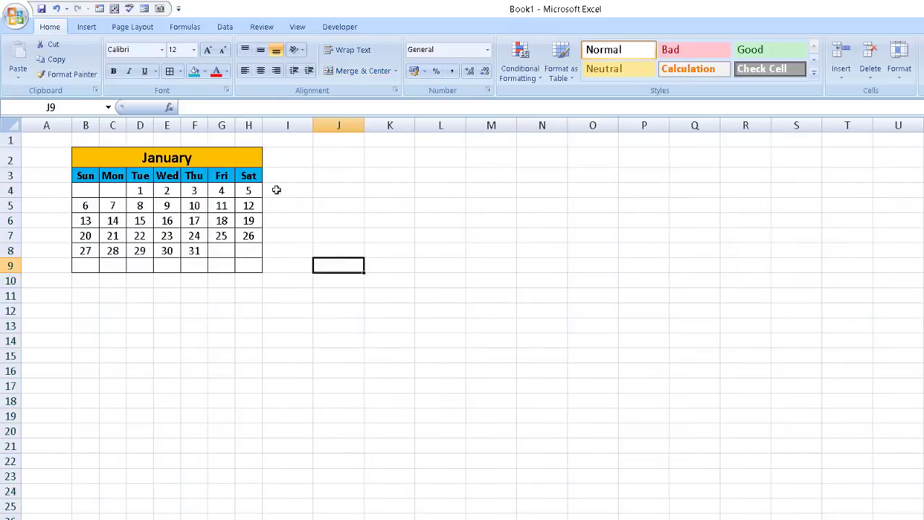
{"action": "scroll", "coordinate": [463, 318], "scroll_direction": "up", "scroll_amount": 1}
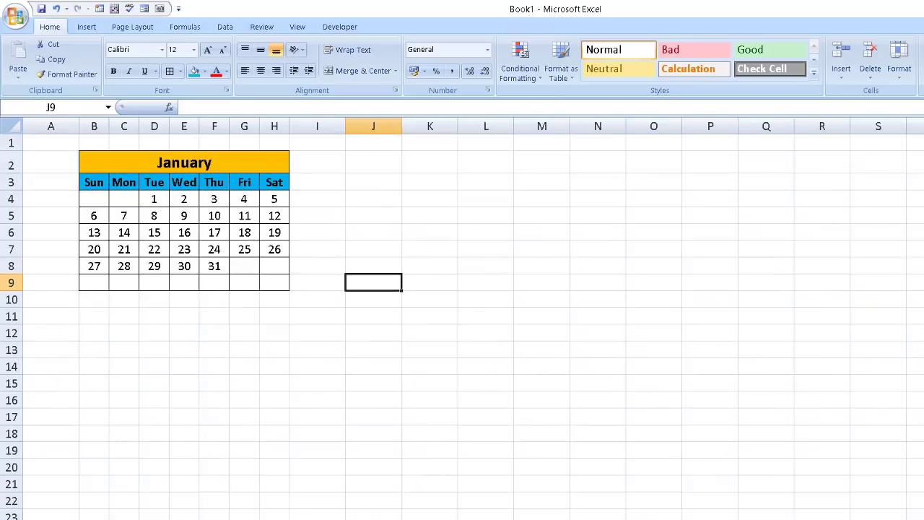
{"action": "scroll", "coordinate": [462, 318], "scroll_direction": "up", "scroll_amount": 1}
{"action": "scroll", "coordinate": [462, 317], "scroll_direction": "up", "scroll_amount": 1}
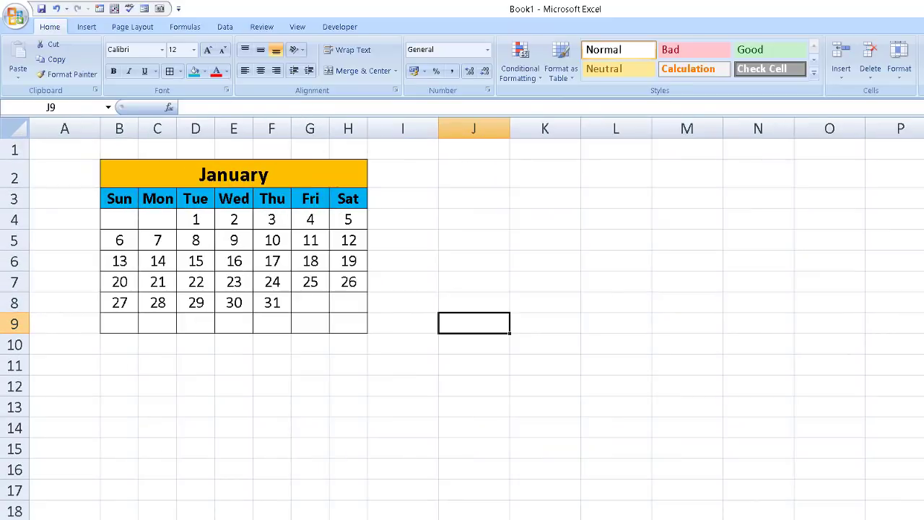
{"action": "scroll", "coordinate": [462, 318], "scroll_direction": "right", "scroll_amount": 1}
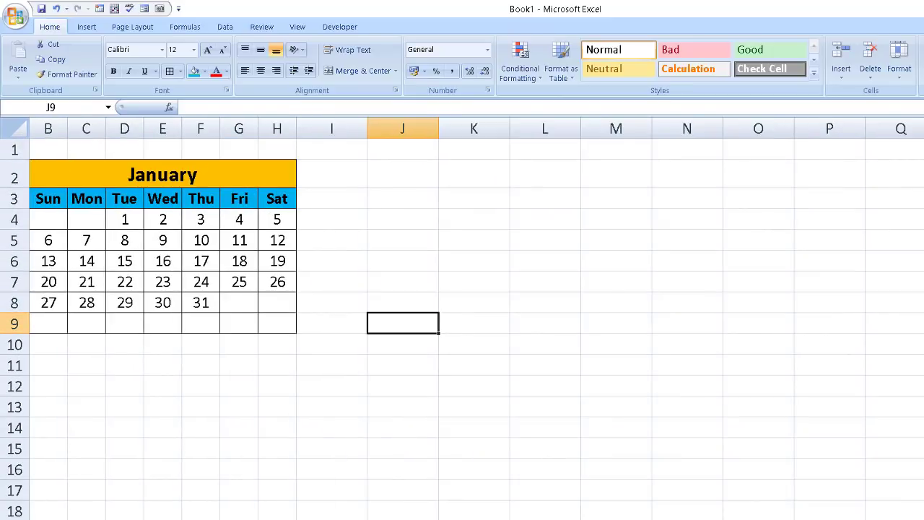
{"action": "scroll", "coordinate": [346, 237], "scroll_direction": "left", "scroll_amount": 1}
- Copy the January calendar B2:H9 and paste it at J2
{"action": "left_click_drag", "start_coordinate": [197, 175], "coordinate": [239, 320]}
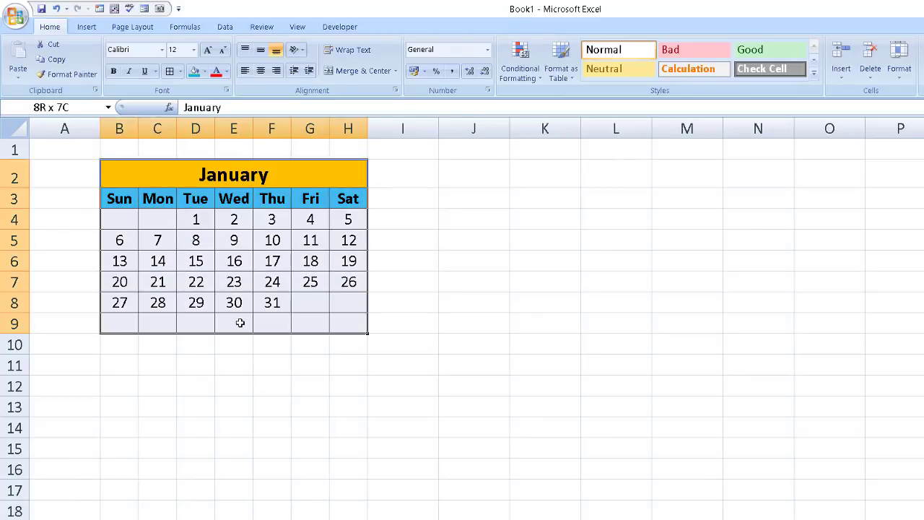
{"action": "right_click", "coordinate": [243, 283]}
{"action": "left_click", "coordinate": [285, 312]}
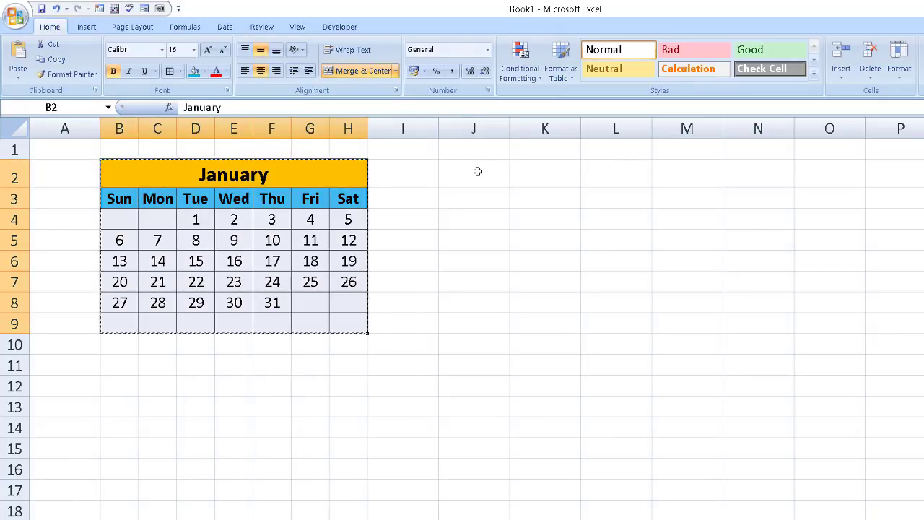
{"action": "left_click", "coordinate": [477, 173]}
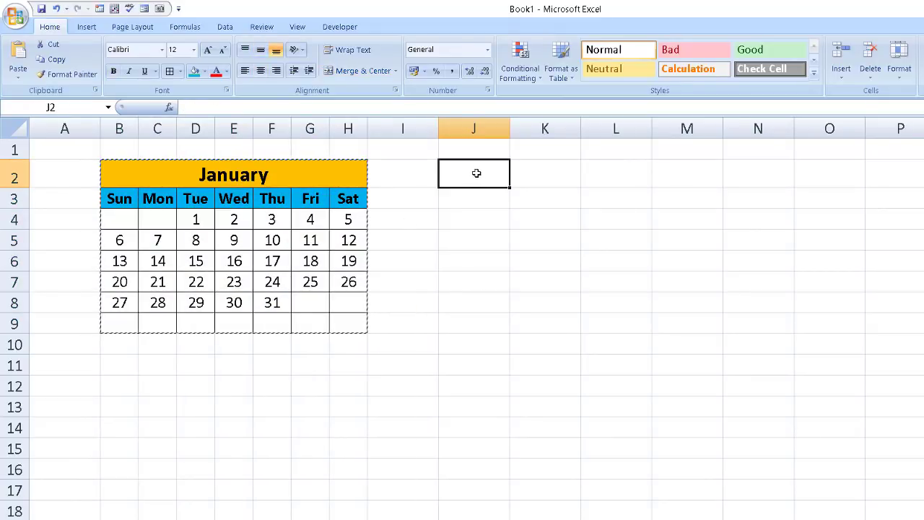
{"action": "right_click", "coordinate": [474, 176]}
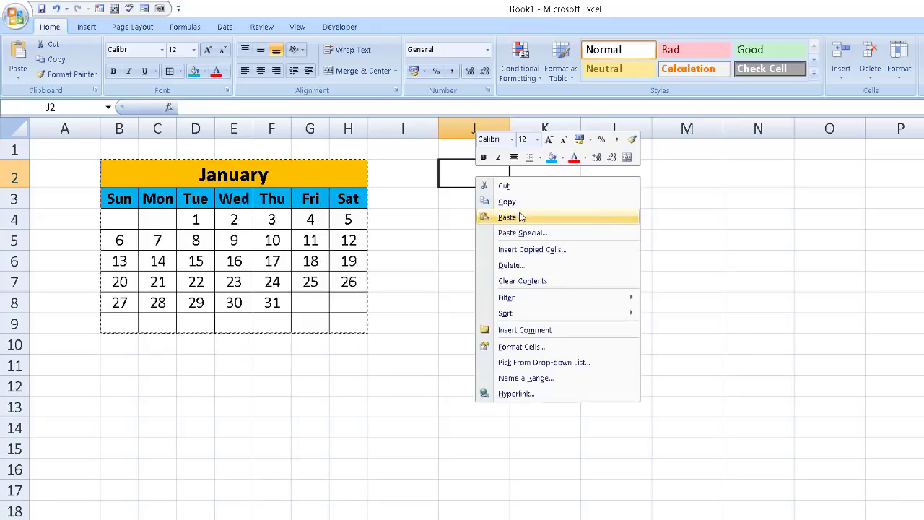
{"action": "left_click", "coordinate": [520, 214]}
{"action": "left_click", "coordinate": [726, 388]}
- Retitle the copied calendar in J2 as 'February'
{"action": "left_click", "coordinate": [685, 178]}
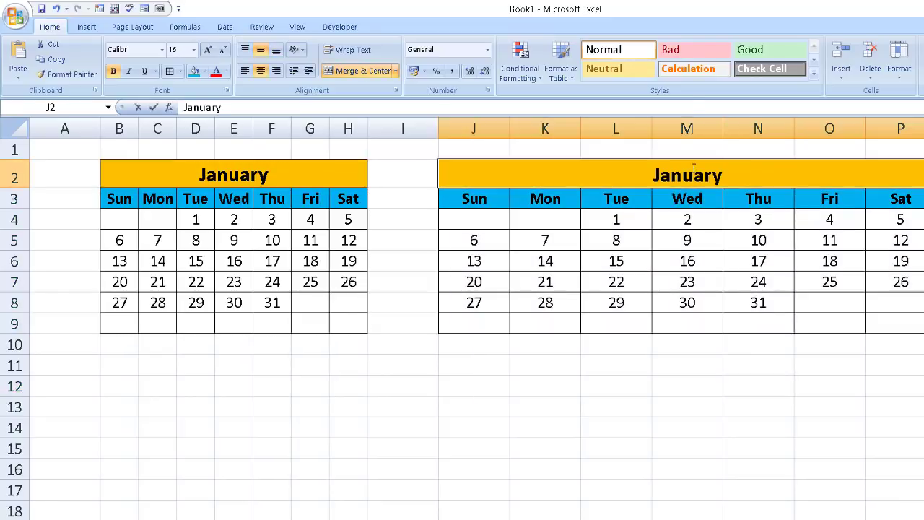
{"action": "double_click", "coordinate": [688, 174]}
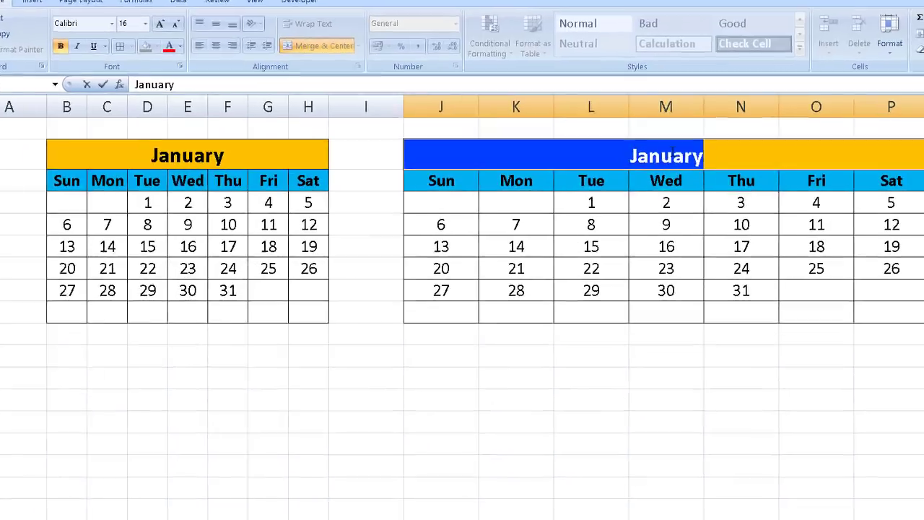
{"action": "type", "text": "February"}
{"action": "key", "text": "ctrl+Return"}
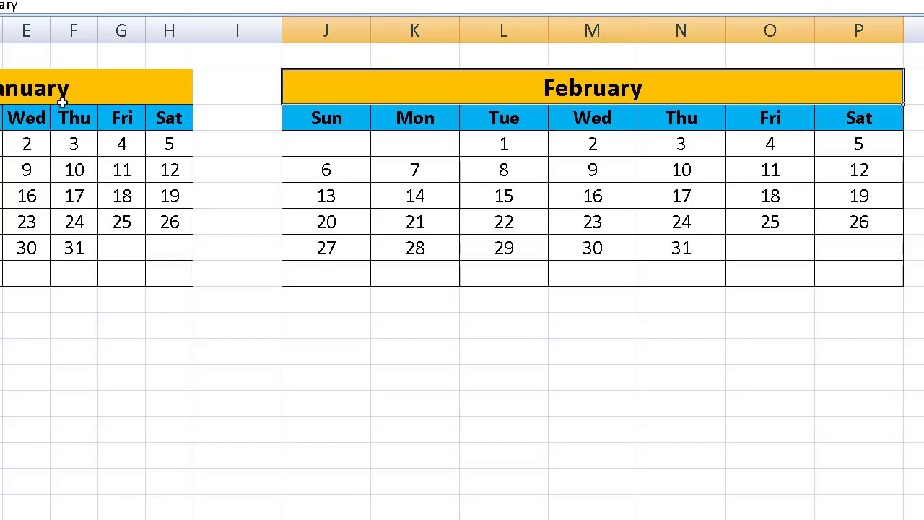
- Clear February's leading date cells and enter 1-feb-2019 under Friday so it ends at 28
{"action": "left_click", "coordinate": [80, 250]}
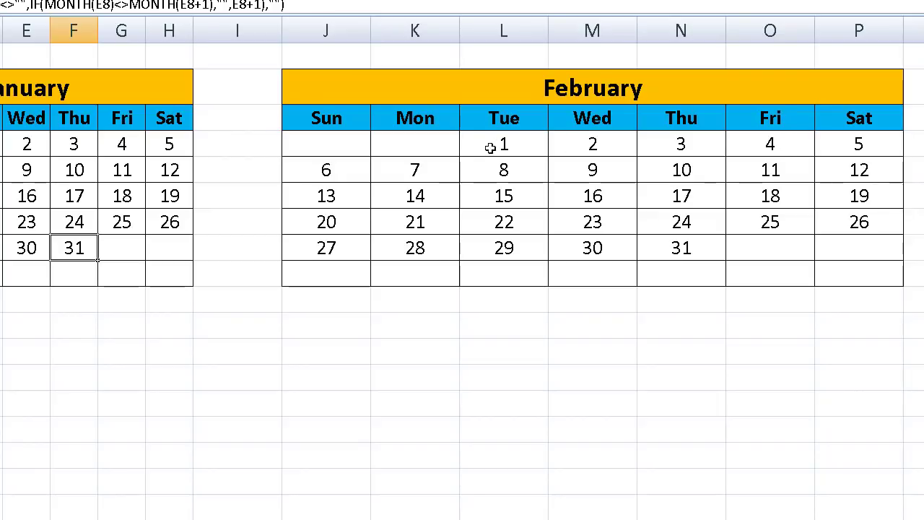
{"action": "left_click_drag", "start_coordinate": [489, 147], "coordinate": [681, 147]}
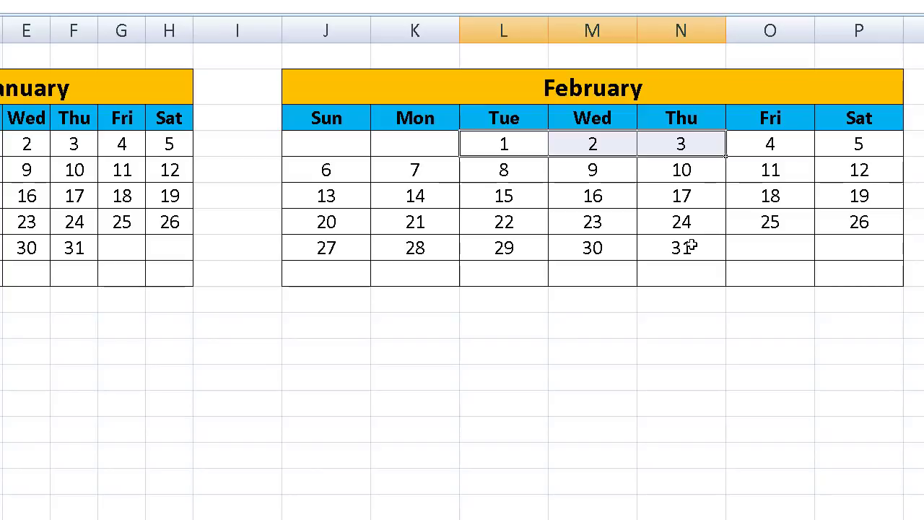
{"action": "key", "text": "Delete"}
{"action": "left_click", "coordinate": [777, 150]}
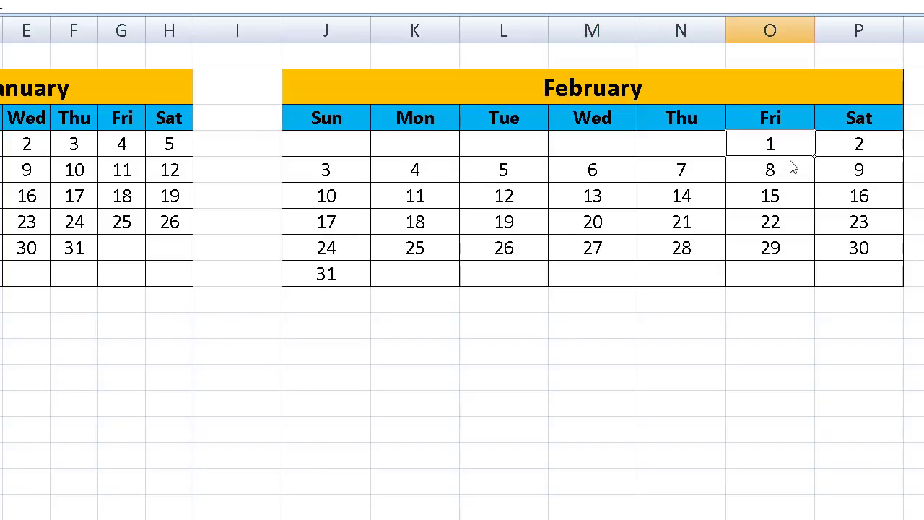
{"action": "key", "text": "F2"}
{"action": "type", "text": "-"}
{"action": "type", "text": "feb"}
{"action": "type", "text": "-2019"}
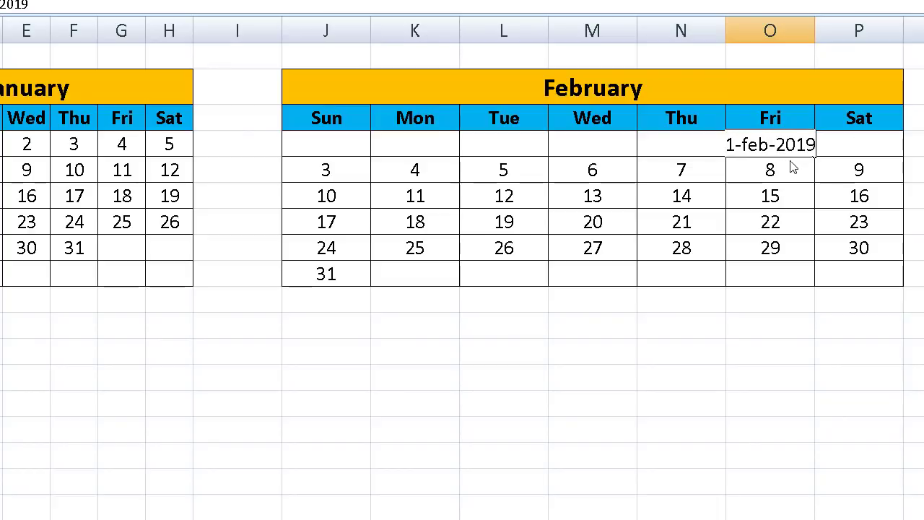
{"action": "key", "text": "Tab"}
{"action": "left_click", "coordinate": [688, 248]}
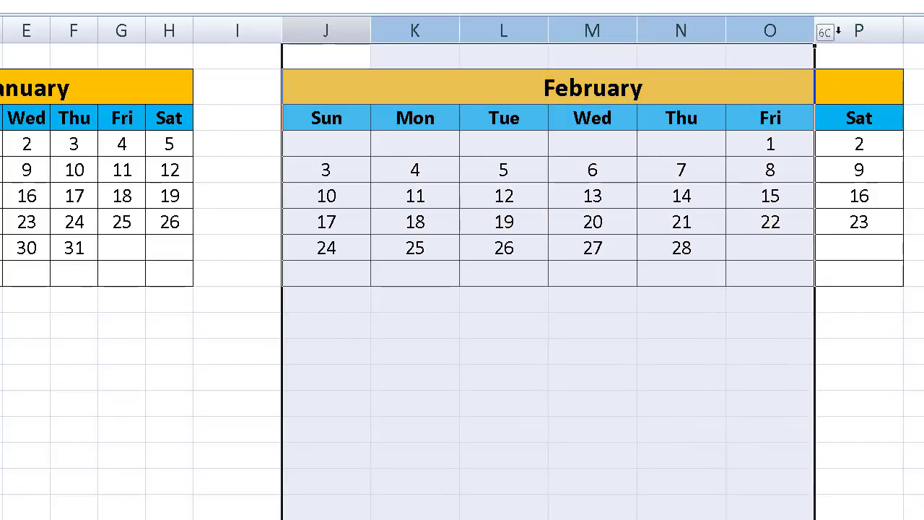
- Set the width of columns J through P to 4
{"action": "left_click_drag", "start_coordinate": [326, 30], "coordinate": [859, 31]}
{"action": "right_click", "coordinate": [860, 33]}
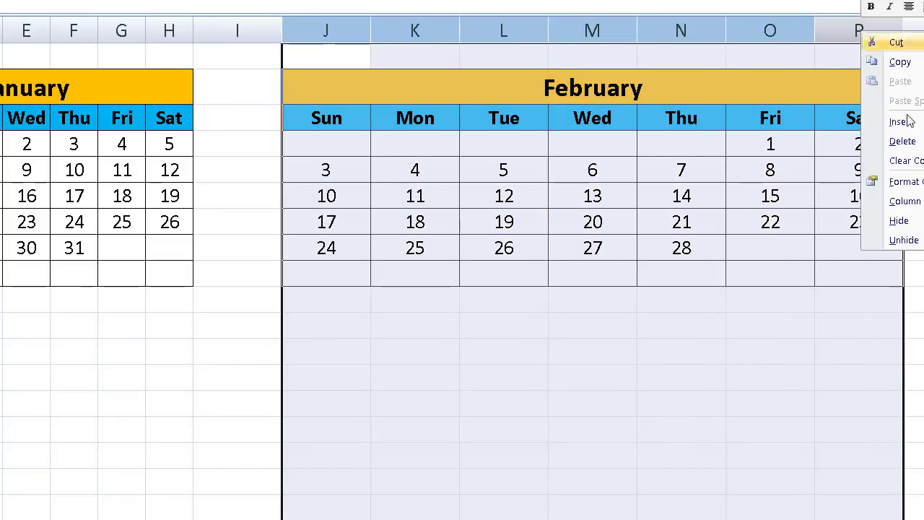
{"action": "left_click", "coordinate": [905, 201]}
{"action": "type", "text": "4"}
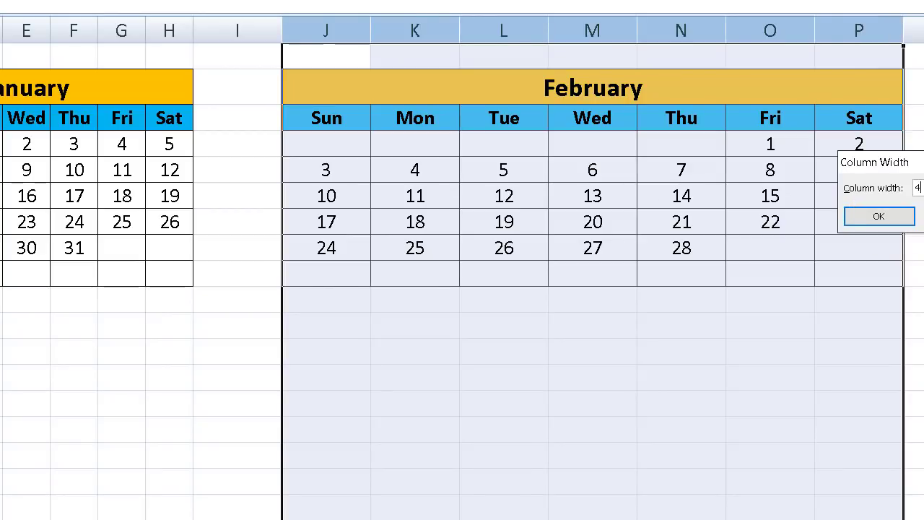
{"action": "key", "text": "Return"}
{"action": "left_click", "coordinate": [665, 179]}
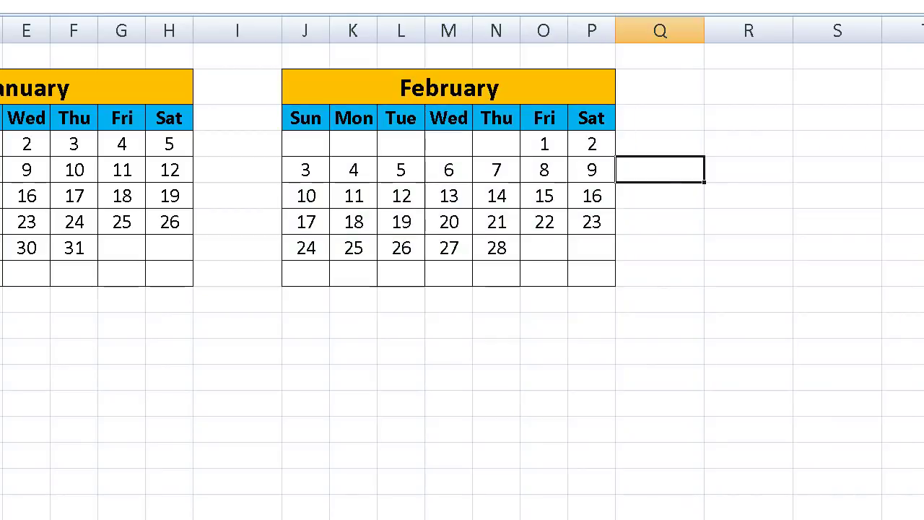
{"action": "scroll", "coordinate": [795, 296], "scroll_direction": "right", "scroll_amount": 2}
{"action": "scroll", "coordinate": [795, 295], "scroll_direction": "right", "scroll_amount": 1}
- Copy the February calendar block and paste it at R3
{"action": "left_click", "coordinate": [189, 74]}
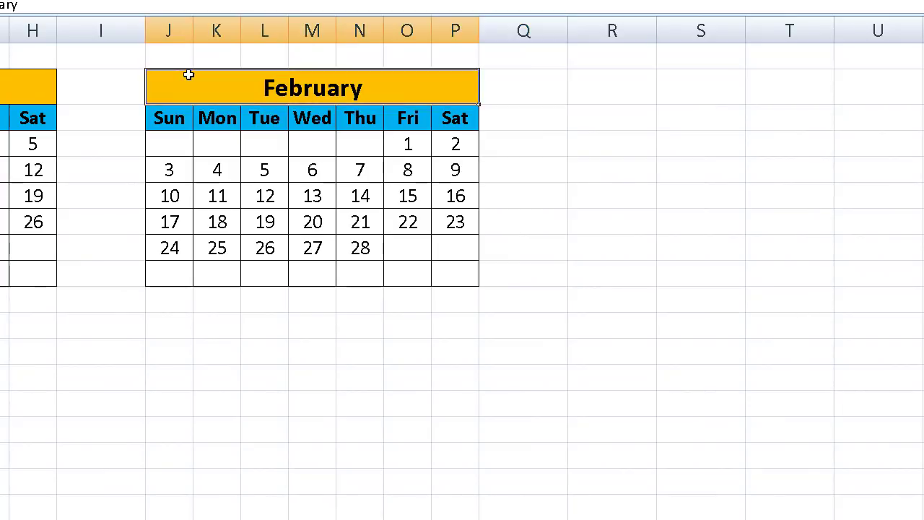
{"action": "left_click_drag", "start_coordinate": [189, 74], "coordinate": [450, 268]}
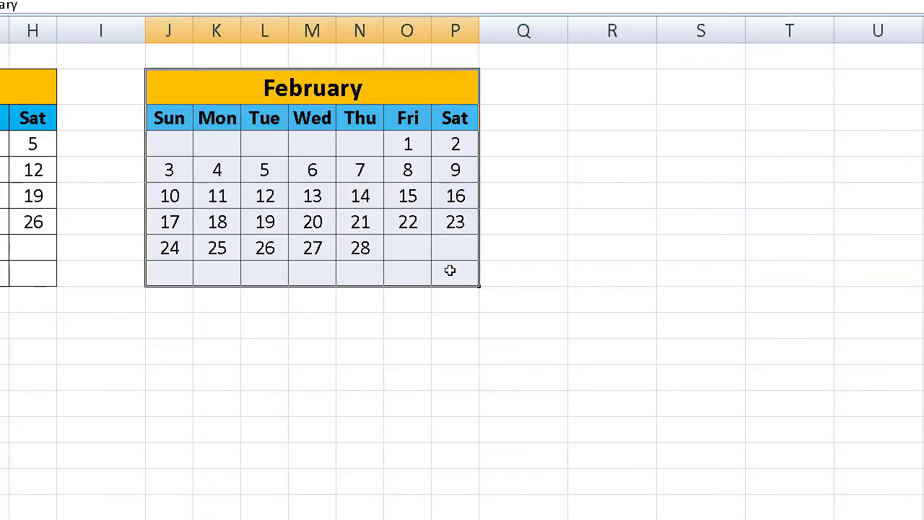
{"action": "right_click", "coordinate": [402, 87]}
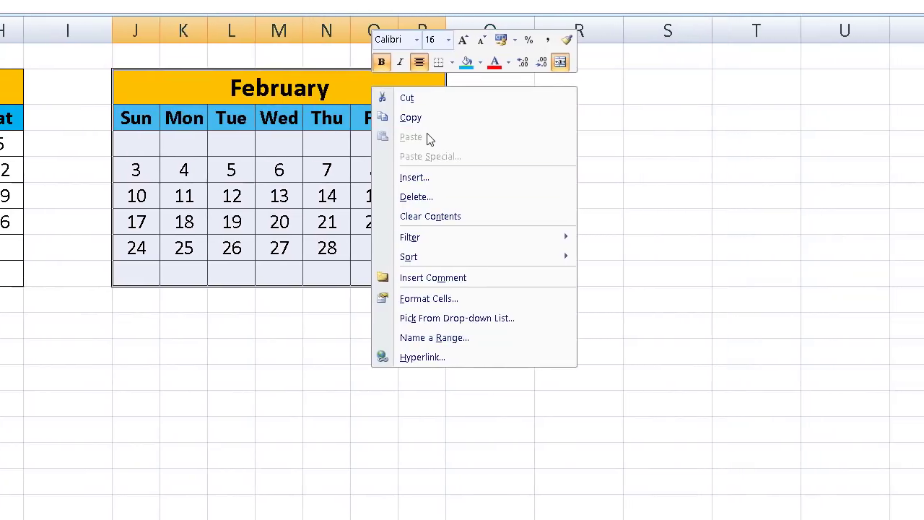
{"action": "left_click", "coordinate": [400, 118]}
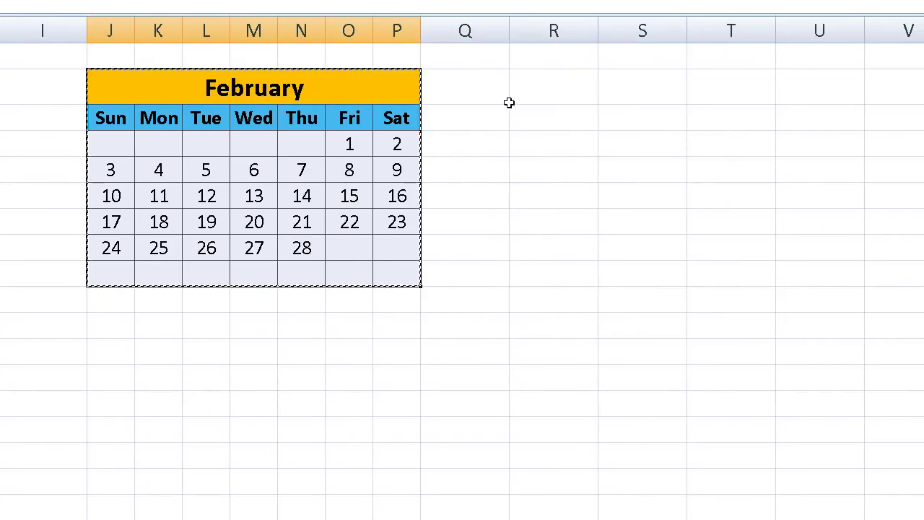
{"action": "left_click", "coordinate": [559, 80]}
{"action": "right_click", "coordinate": [557, 84]}
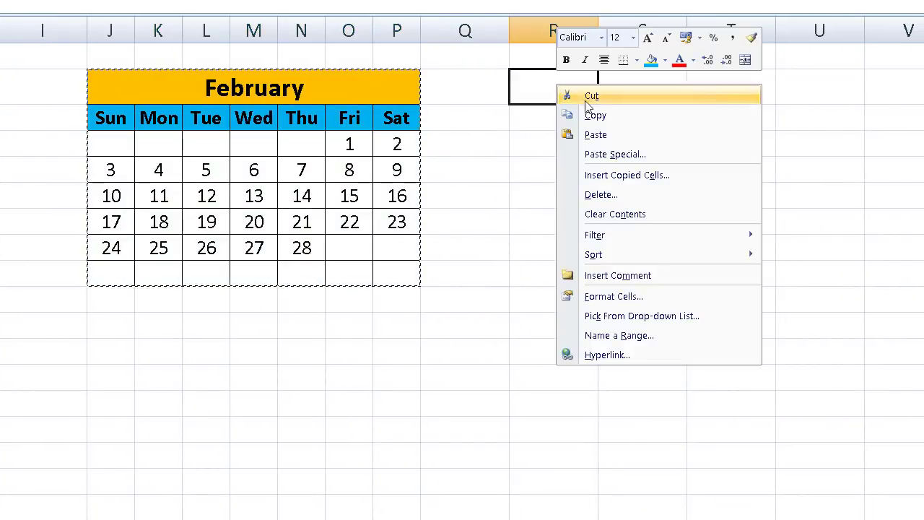
{"action": "left_click", "coordinate": [611, 135]}
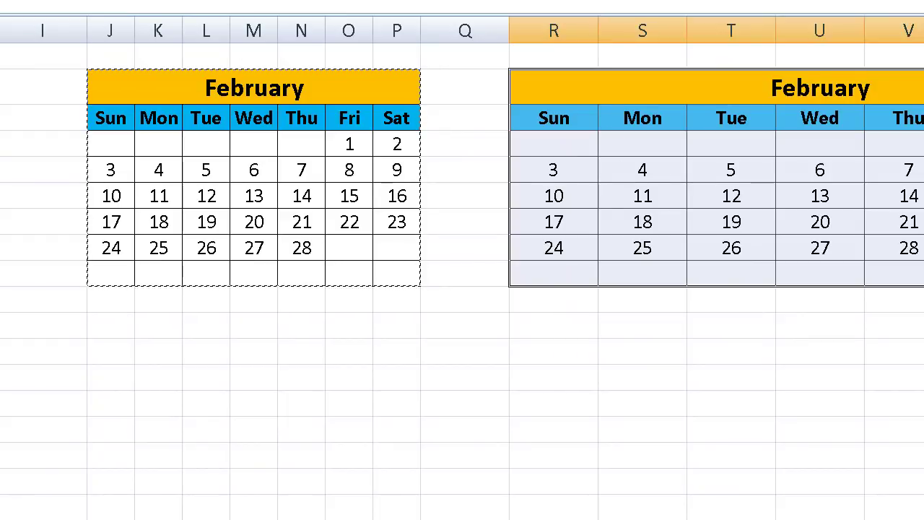
{"action": "scroll", "coordinate": [463, 268], "scroll_direction": "right", "scroll_amount": 2}
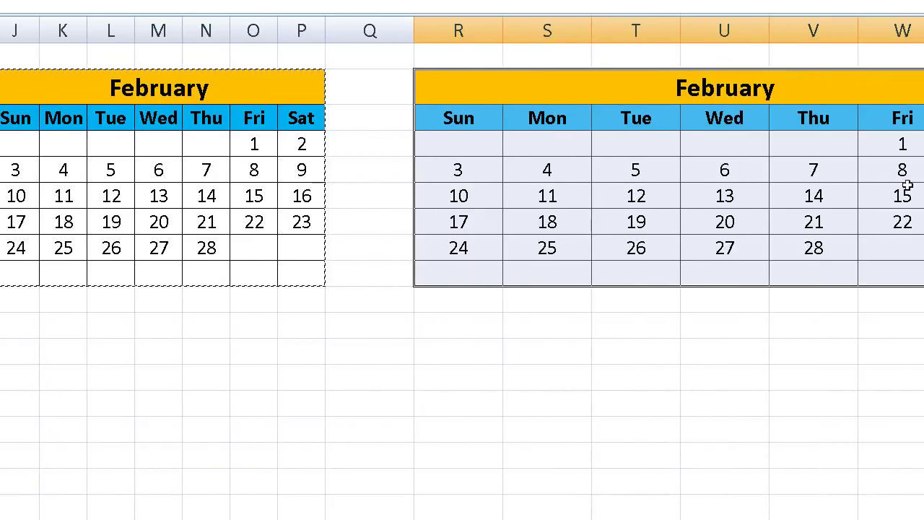
{"action": "scroll", "coordinate": [825, 180], "scroll_direction": "right", "scroll_amount": 2}
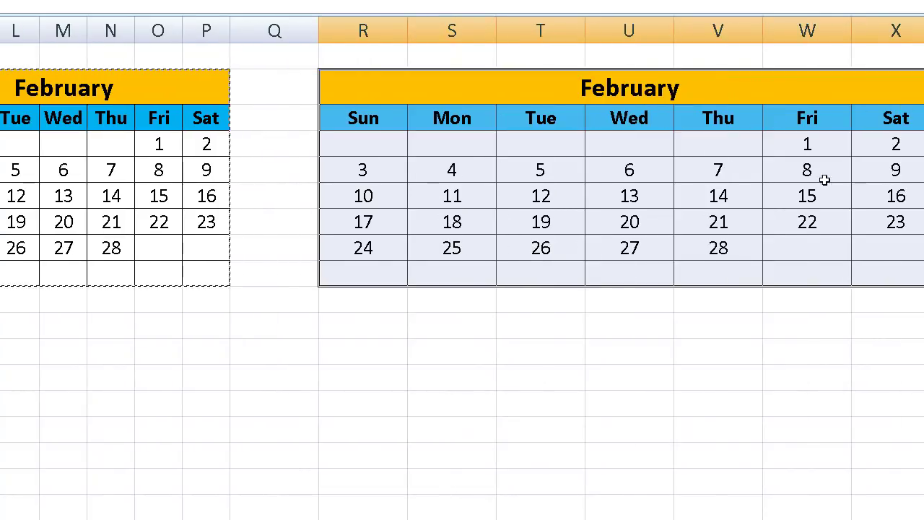
- Retitle the copied calendar as 'March'
{"action": "double_click", "coordinate": [629, 91]}
{"action": "double_click", "coordinate": [629, 91]}
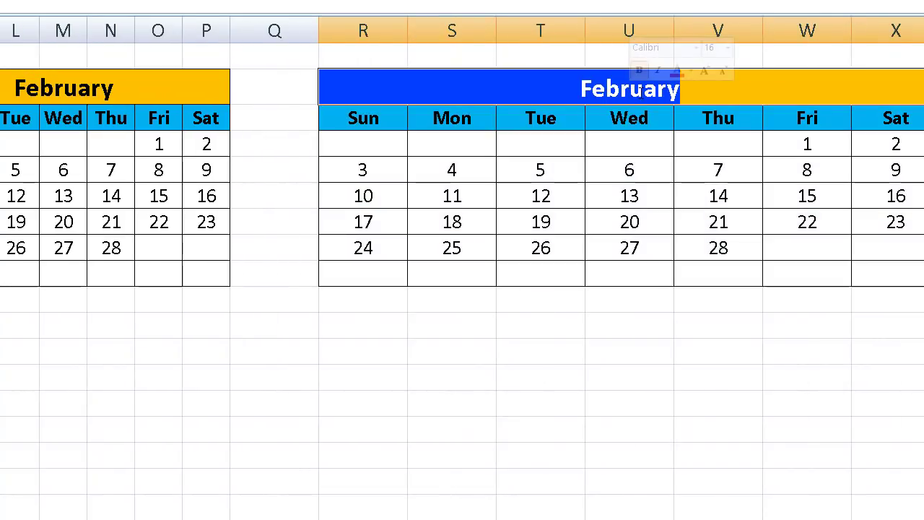
{"action": "type", "text": "MN"}
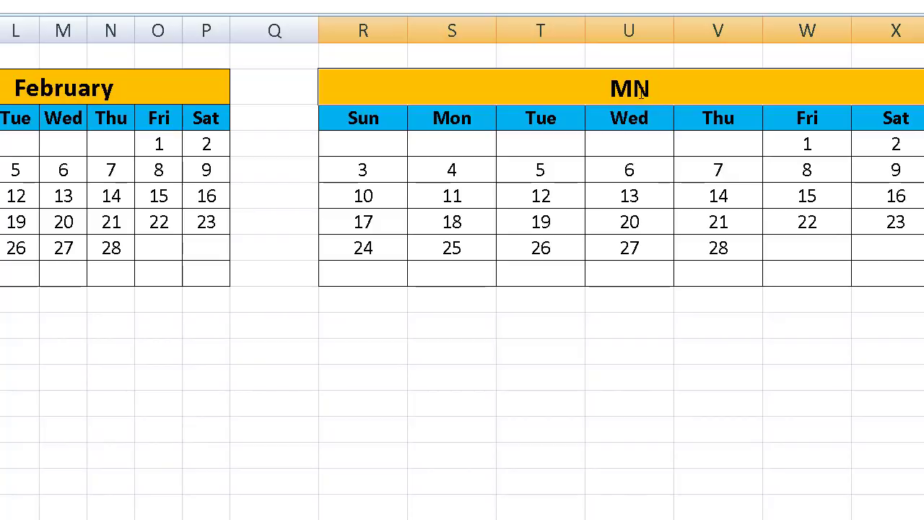
{"action": "key", "text": "BackSpace"}
{"action": "type", "text": "arch"}
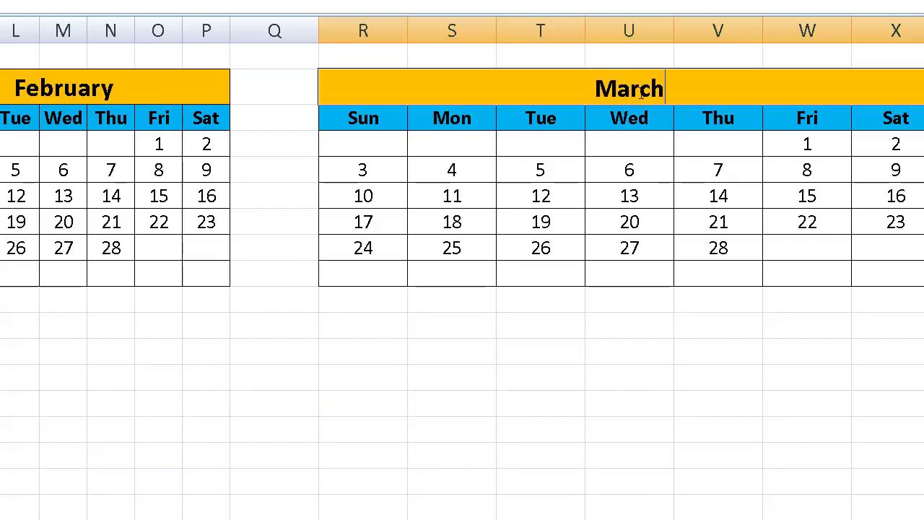
{"action": "left_click", "coordinate": [645, 131]}
{"action": "left_click", "coordinate": [619, 87]}
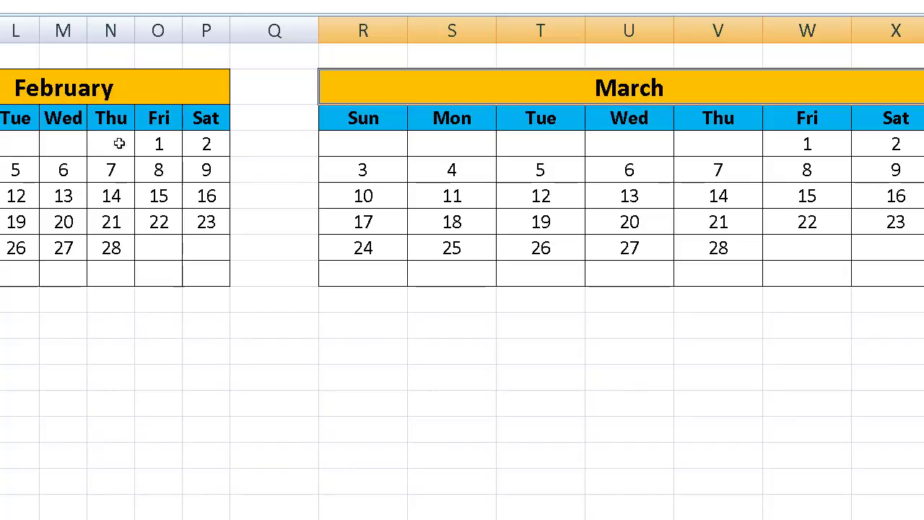
- Change March's Friday first-date cell to 1-mar-2019 so its dates run from 1 to 31
{"action": "left_click", "coordinate": [110, 248]}
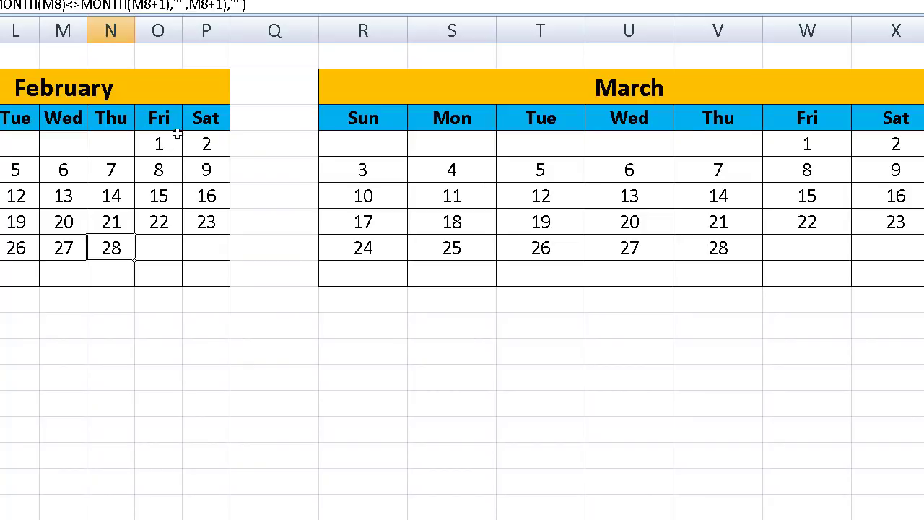
{"action": "left_click", "coordinate": [812, 143]}
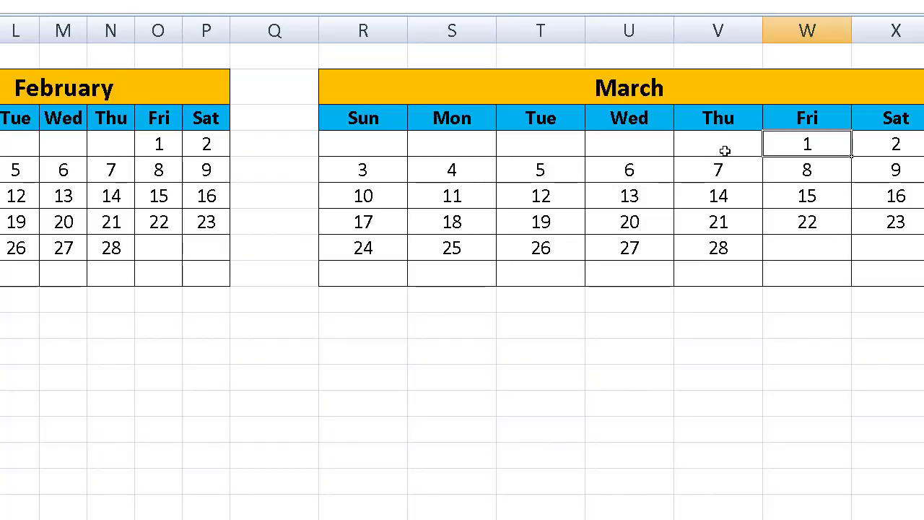
{"action": "left_click_drag", "start_coordinate": [396, 145], "coordinate": [718, 146]}
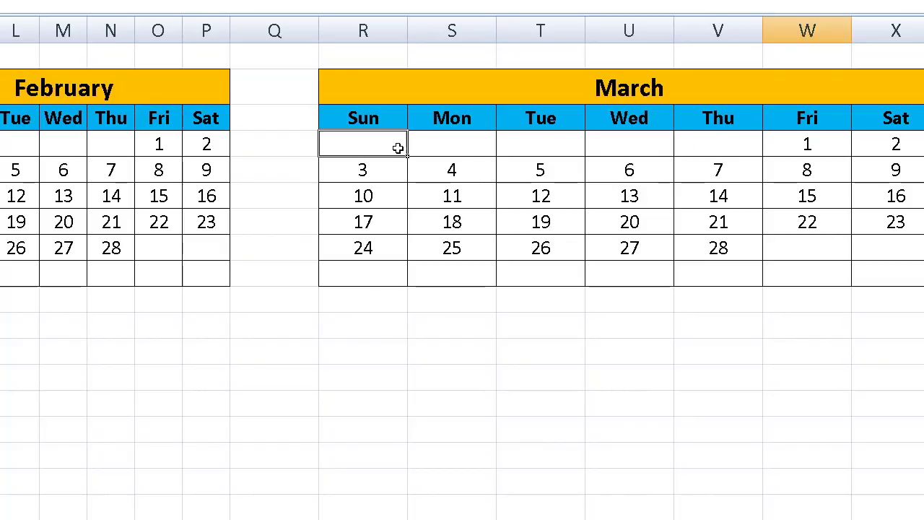
{"action": "left_click", "coordinate": [786, 148]}
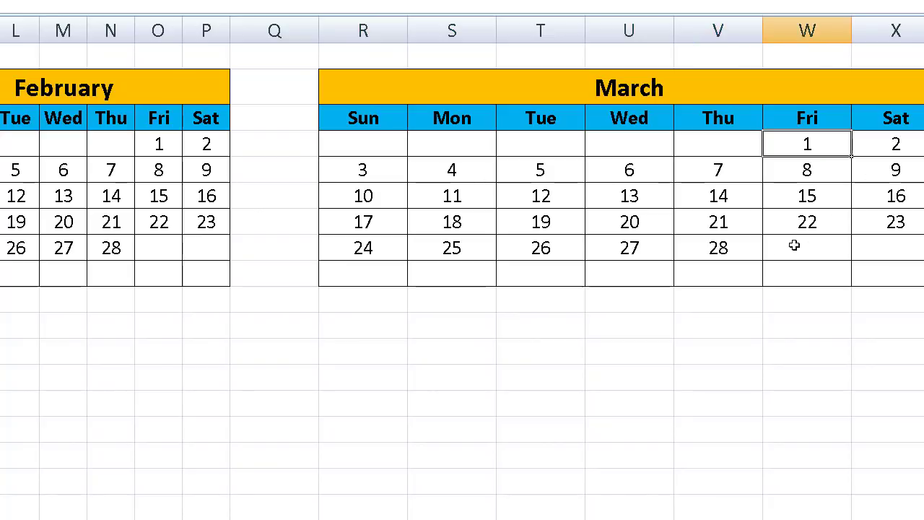
{"action": "double_click", "coordinate": [820, 148]}
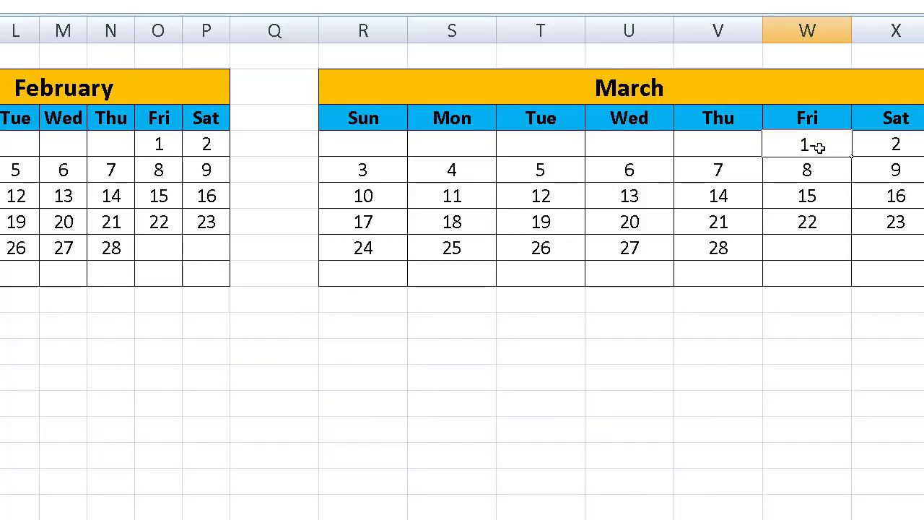
{"action": "type", "text": "-mar"}
{"action": "type", "text": "-"}
{"action": "type", "text": "2019"}
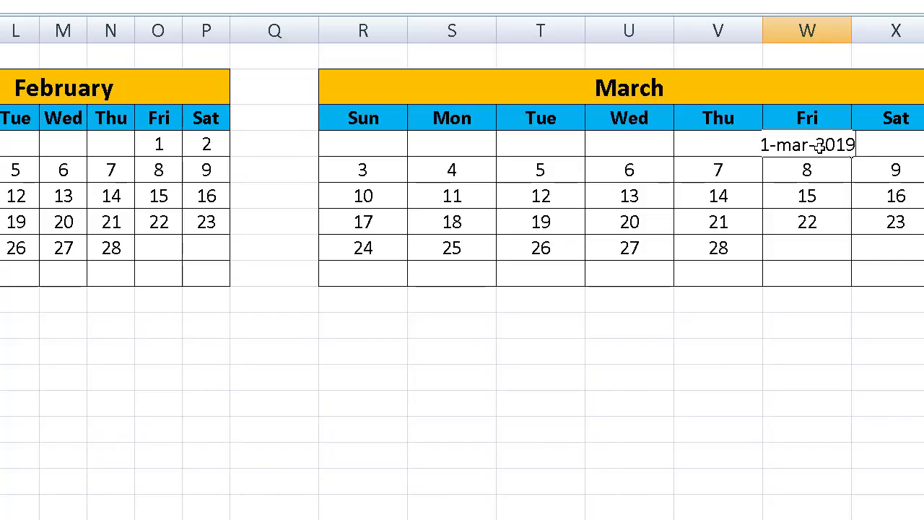
{"action": "key", "text": "Tab"}
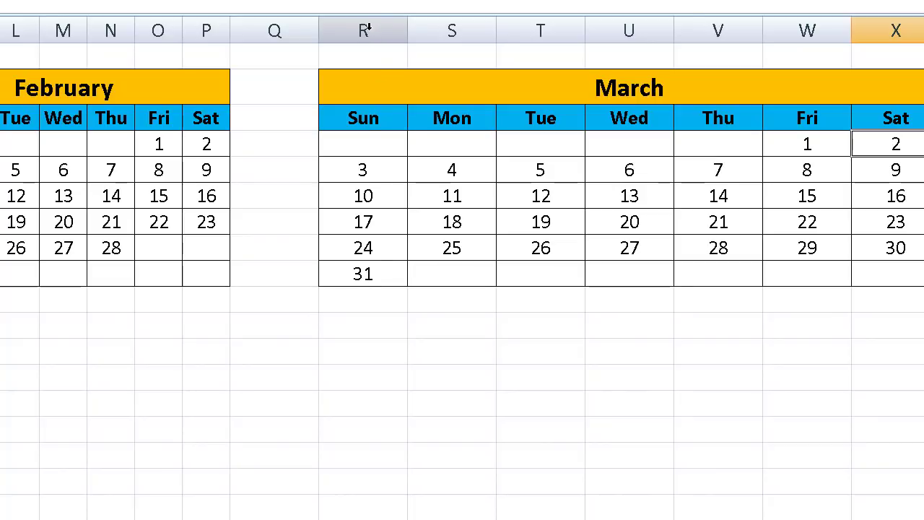
- Narrow March's columns R–X to the same compact width as January and February
{"action": "left_click_drag", "start_coordinate": [367, 29], "coordinate": [888, 31]}
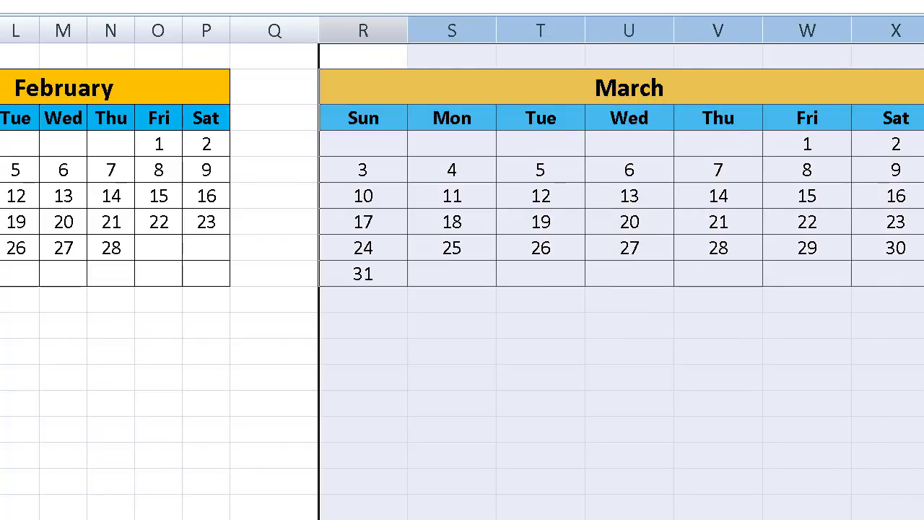
{"action": "right_click", "coordinate": [896, 31]}
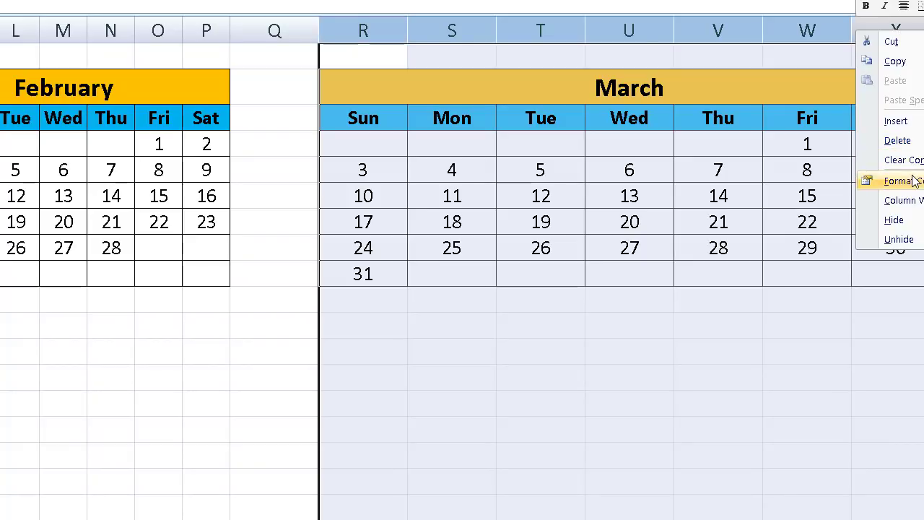
{"action": "left_click", "coordinate": [900, 200]}
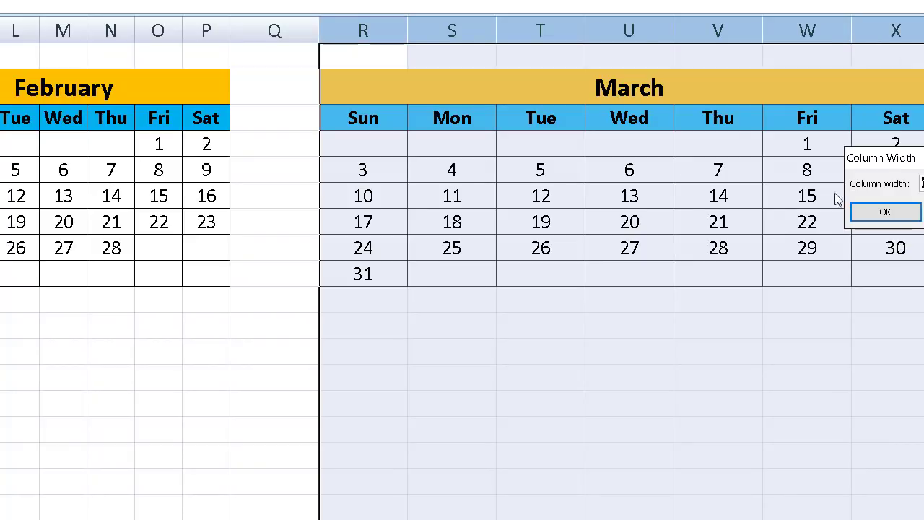
{"action": "key", "text": "Return"}
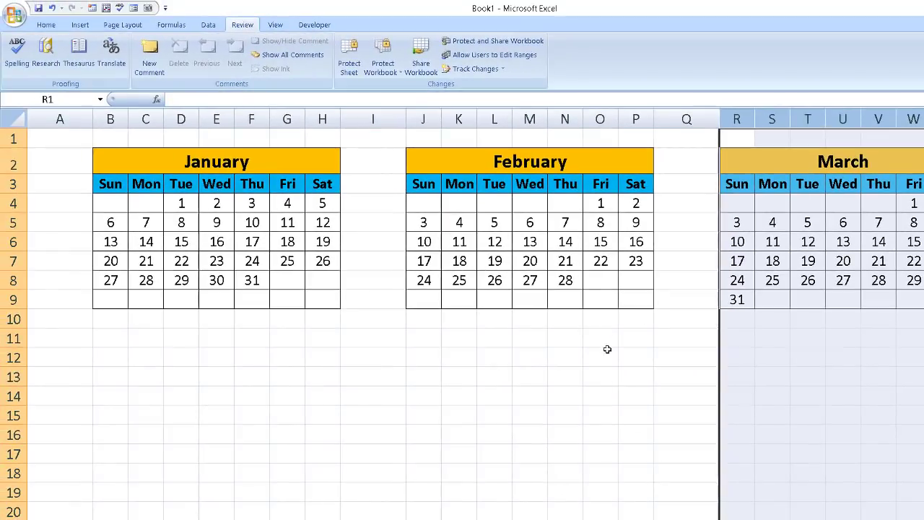
{"action": "left_click", "coordinate": [611, 379]}
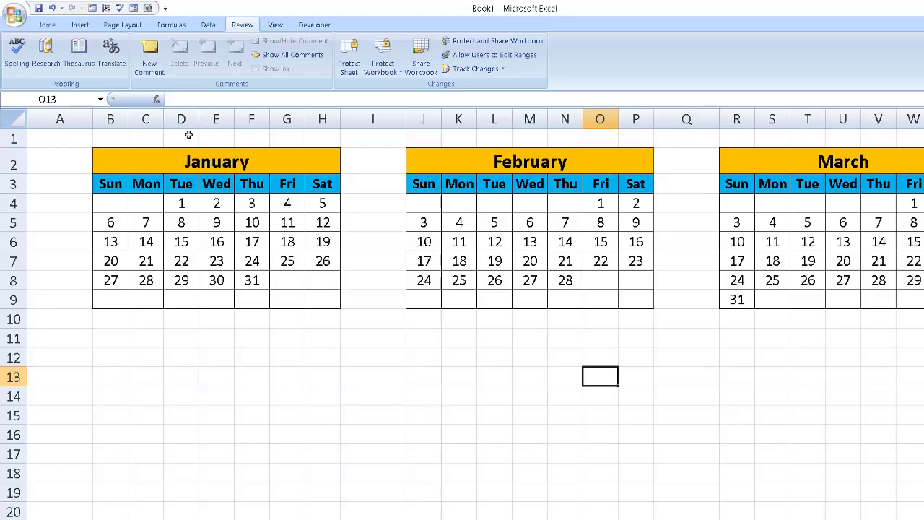
- Narrow spacer columns A, I and Q together to a width of about 2.00
{"action": "left_click", "coordinate": [63, 119]}
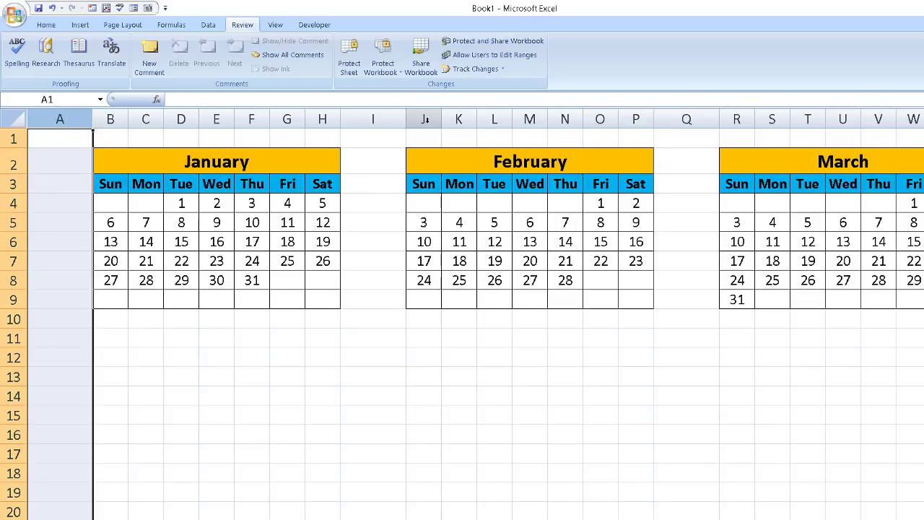
{"action": "left_click", "coordinate": [375, 119]}
{"action": "left_click", "coordinate": [690, 119]}
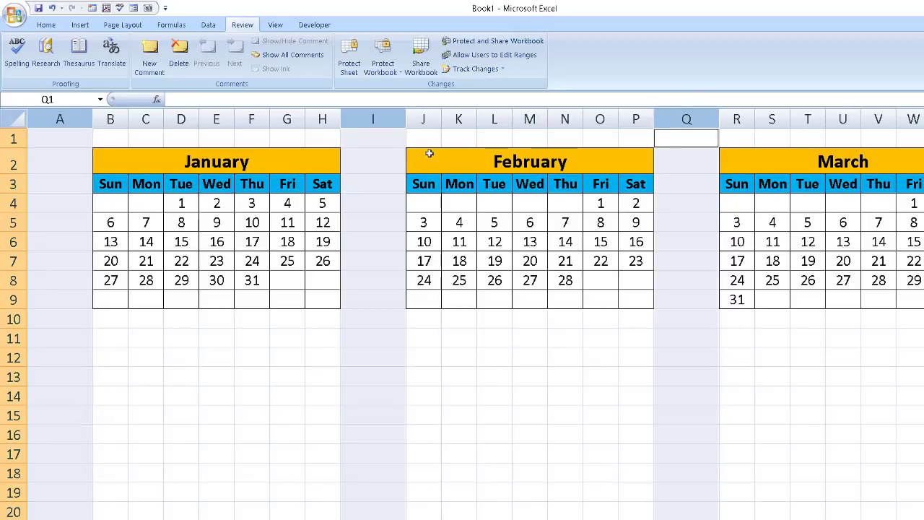
{"action": "left_click_drag", "start_coordinate": [92, 122], "coordinate": [43, 120]}
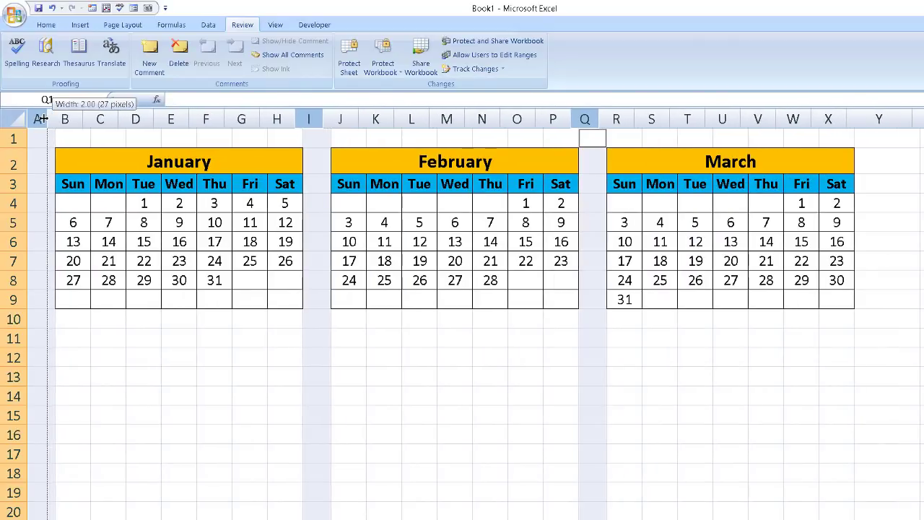
{"action": "left_click", "coordinate": [337, 383]}
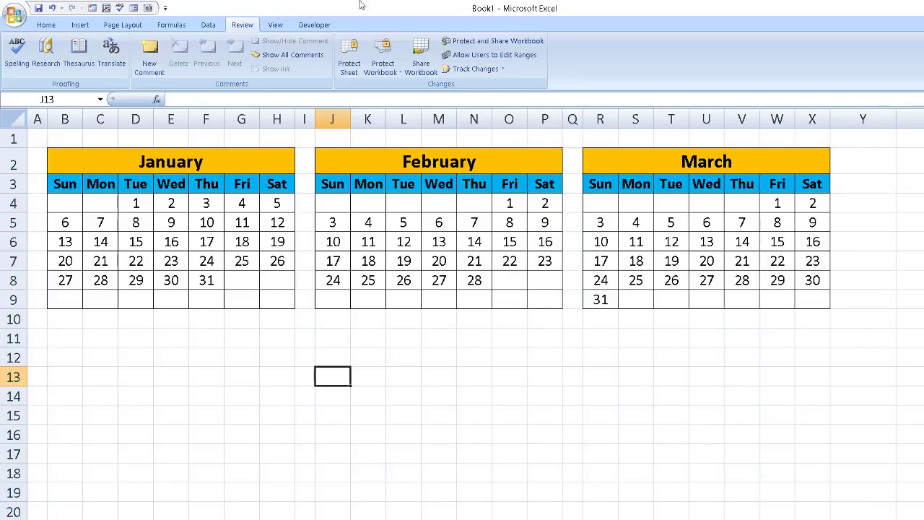
- Copy the three-calendar block B2:X9 and paste it at B11
{"action": "left_click_drag", "start_coordinate": [166, 159], "coordinate": [730, 300]}
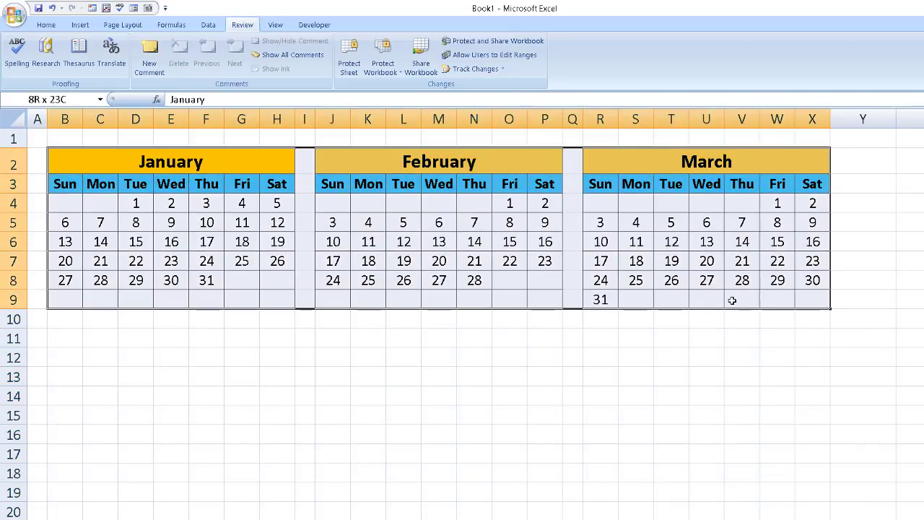
{"action": "right_click", "coordinate": [673, 196]}
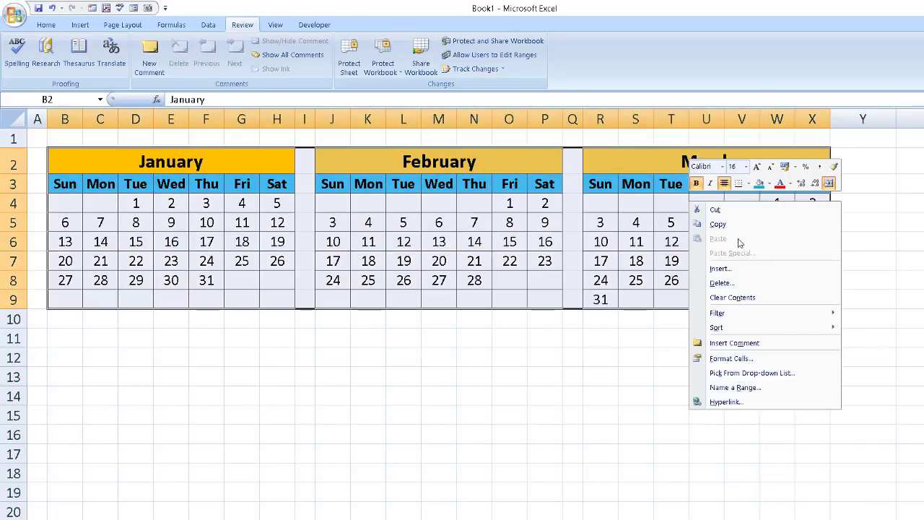
{"action": "left_click", "coordinate": [722, 223]}
{"action": "left_click", "coordinate": [71, 341]}
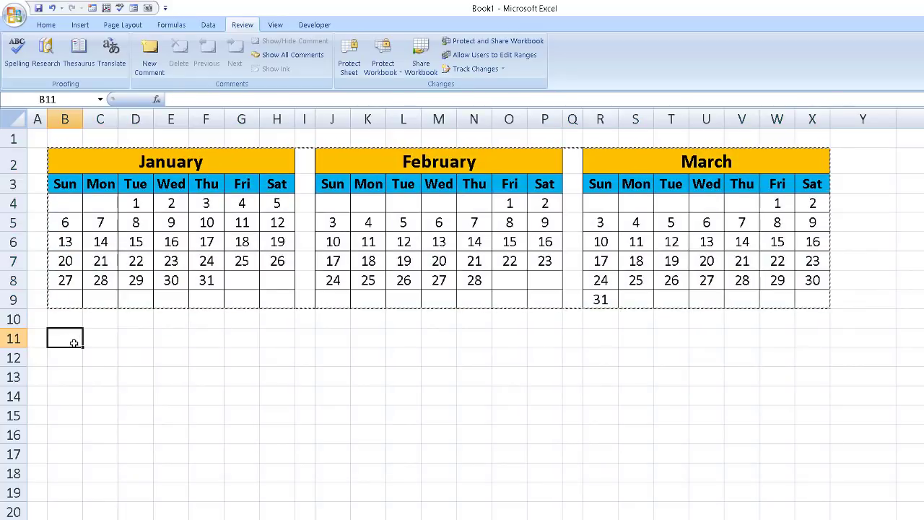
{"action": "right_click", "coordinate": [73, 338]}
{"action": "left_click", "coordinate": [103, 173]}
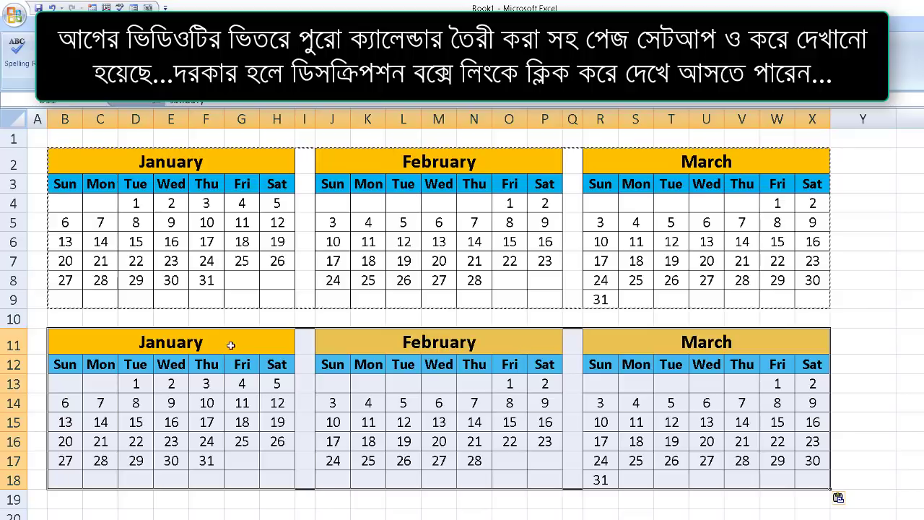
- Retitle the second-row January calendar as April
{"action": "left_click", "coordinate": [199, 343]}
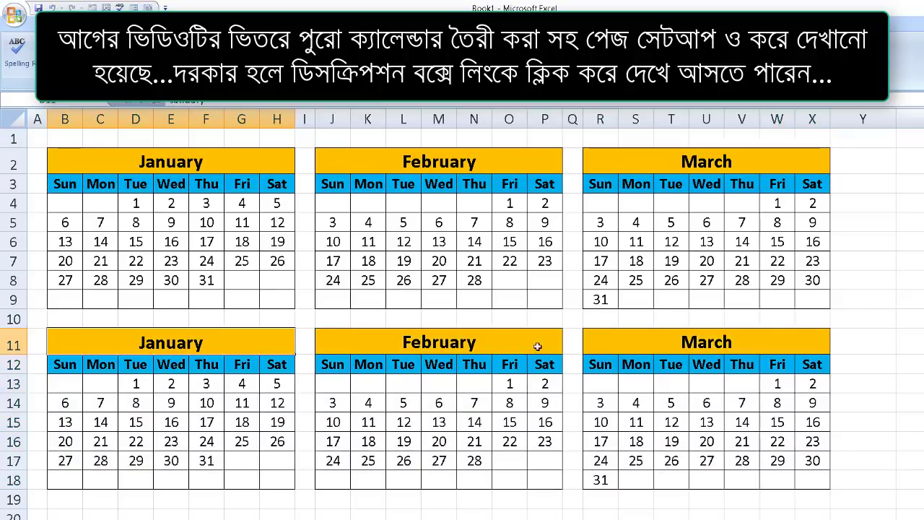
{"action": "scroll", "coordinate": [209, 354], "scroll_direction": "down", "scroll_amount": 4}
{"action": "scroll", "coordinate": [209, 354], "scroll_direction": "up", "scroll_amount": 3}
{"action": "scroll", "coordinate": [323, 372], "scroll_direction": "up", "scroll_amount": 1}
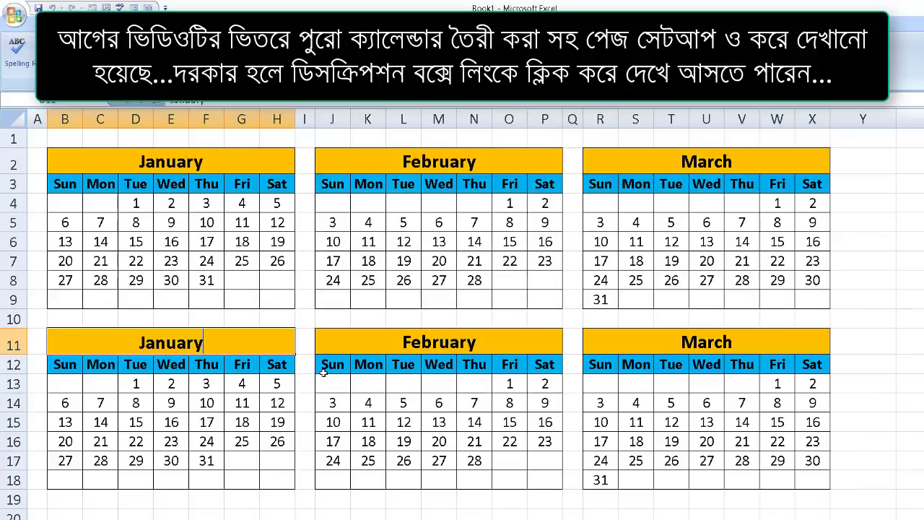
{"action": "scroll", "coordinate": [323, 372], "scroll_direction": "down", "scroll_amount": 3}
{"action": "scroll", "coordinate": [363, 382], "scroll_direction": "up", "scroll_amount": 3}
{"action": "left_click_drag", "start_coordinate": [162, 339], "coordinate": [278, 381]}
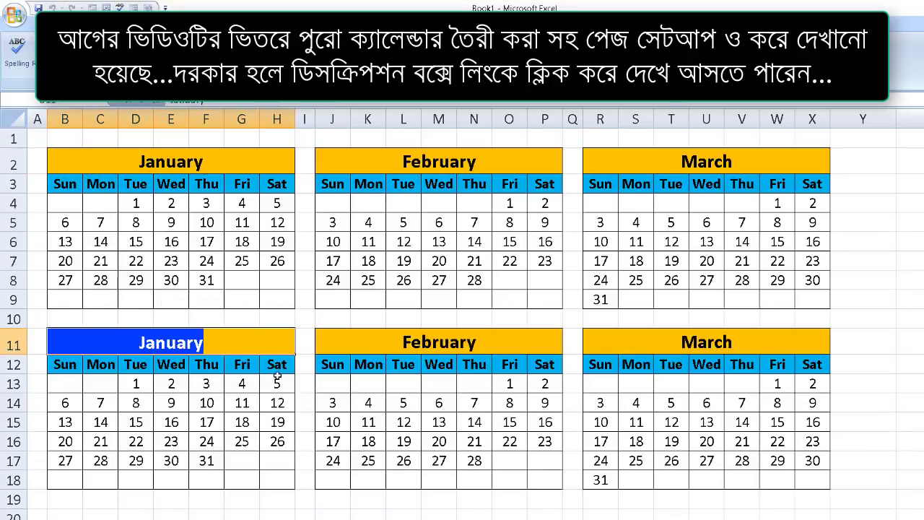
{"action": "type", "text": "Ap"}
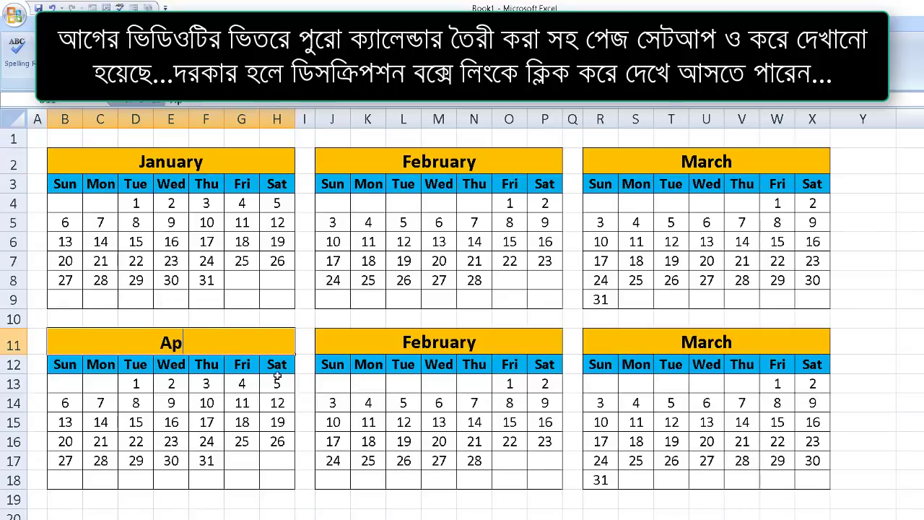
{"action": "type", "text": "ril"}
- Retitle the second-row February and March calendars as May and June
{"action": "left_click", "coordinate": [439, 341]}
{"action": "type", "text": "May"}
{"action": "left_click", "coordinate": [669, 342]}
{"action": "type", "text": "June"}
{"action": "left_click", "coordinate": [454, 335]}
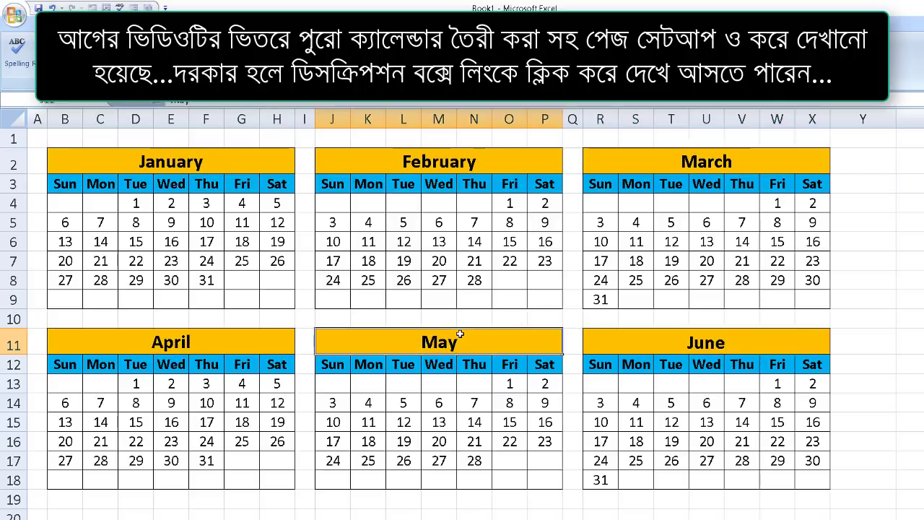
{"action": "left_click", "coordinate": [669, 348]}
{"action": "left_click", "coordinate": [189, 335]}
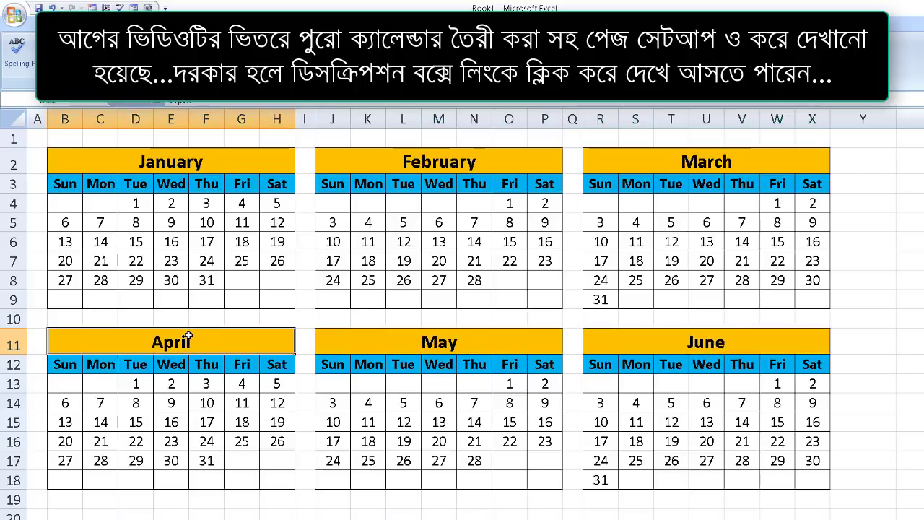
{"action": "left_click", "coordinate": [607, 302]}
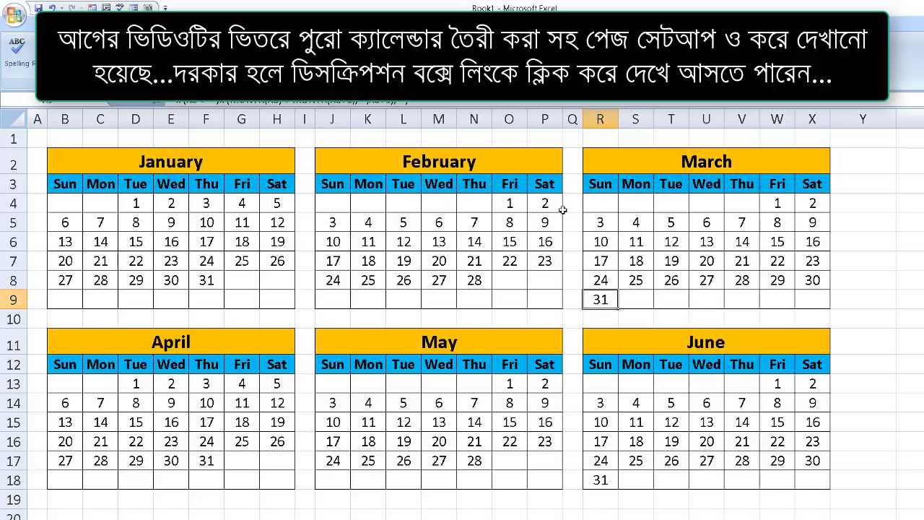
- Enter 1-april-2019 in April's first Monday cell so its dates run to the 30th
{"action": "left_click", "coordinate": [110, 385]}
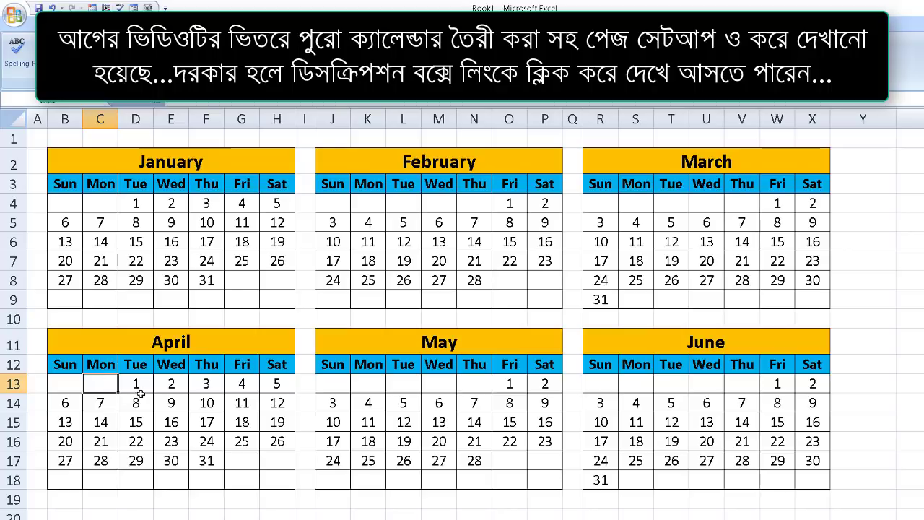
{"action": "type", "text": "1-"}
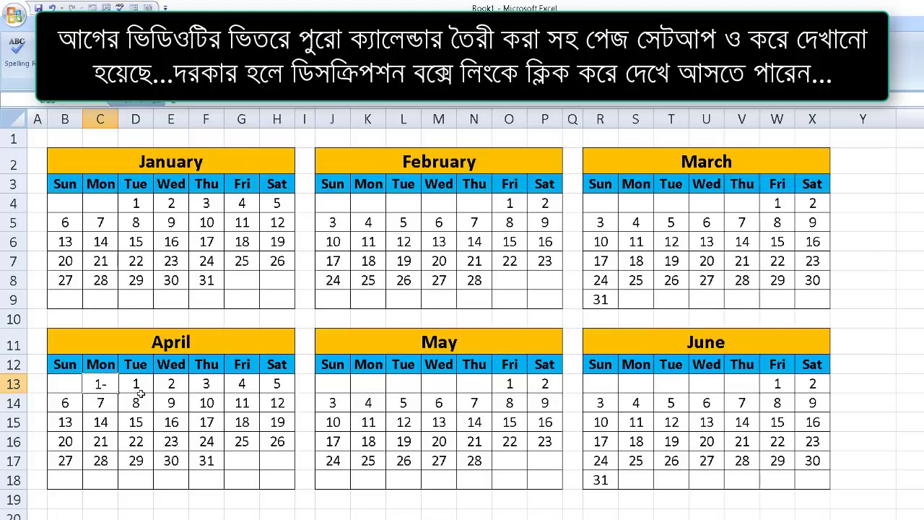
{"action": "type", "text": "ap"}
{"action": "type", "text": "ril"}
{"action": "type", "text": "-2019"}
{"action": "key", "text": "Tab"}
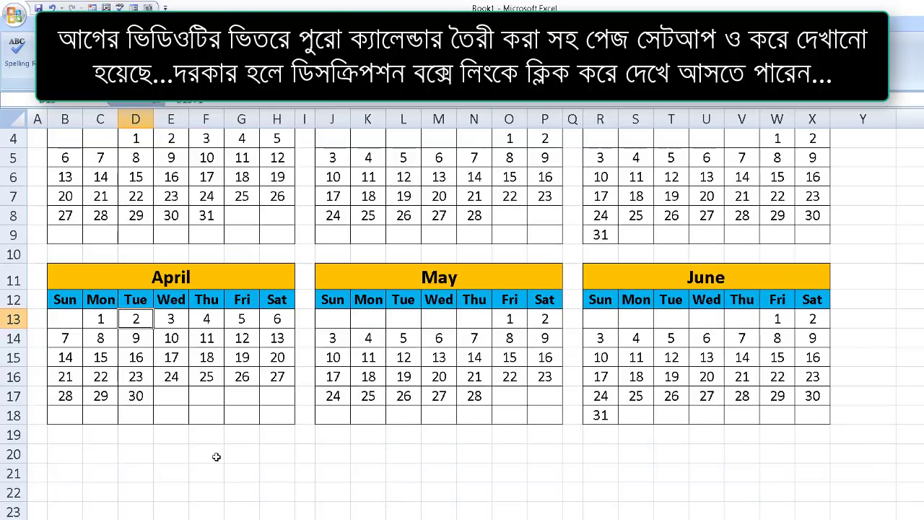
{"action": "scroll", "coordinate": [216, 457], "scroll_direction": "down", "scroll_amount": 1}
{"action": "left_click", "coordinate": [144, 399]}
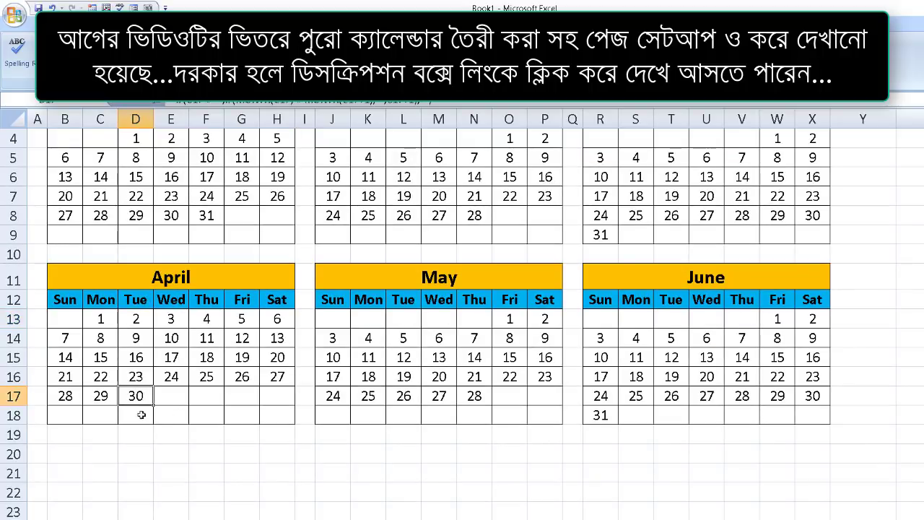
- Enter 1-may-2019 in May's first Wednesday cell M13
{"action": "left_click", "coordinate": [439, 319]}
{"action": "left_click", "coordinate": [483, 318]}
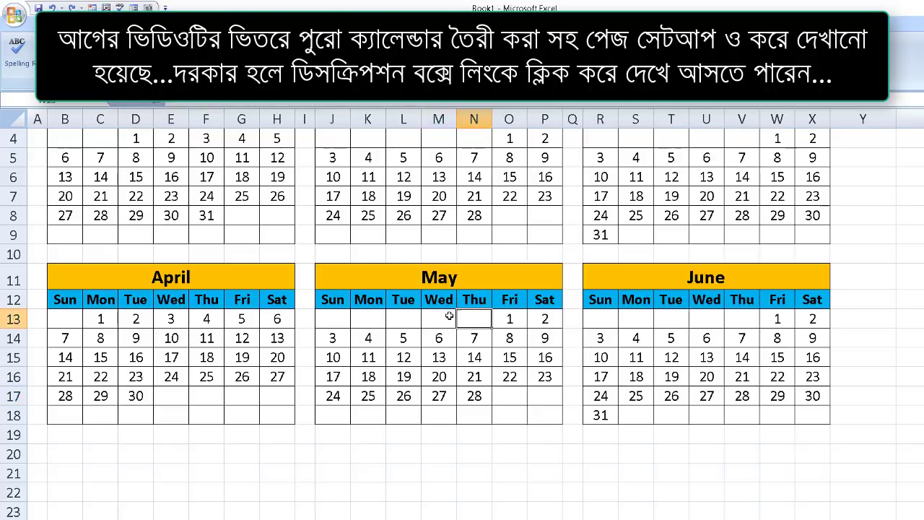
{"action": "left_click", "coordinate": [449, 316]}
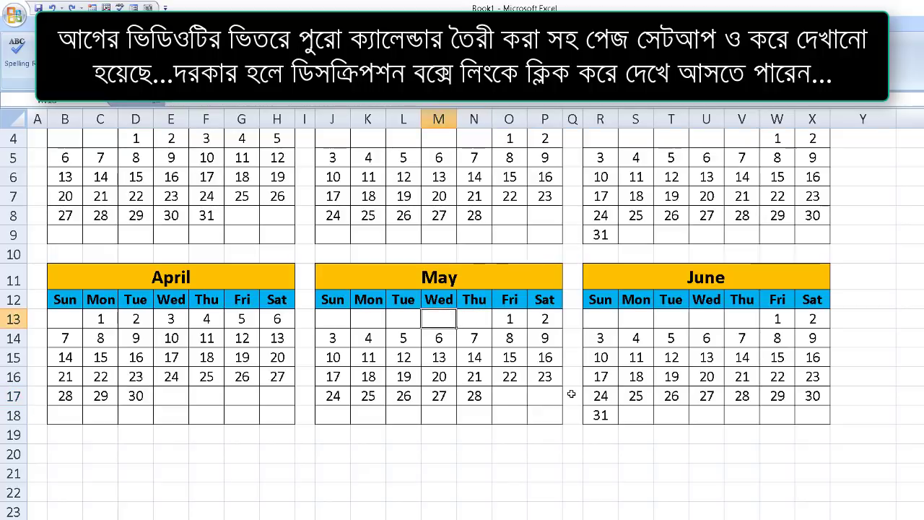
{"action": "type", "text": "1-"}
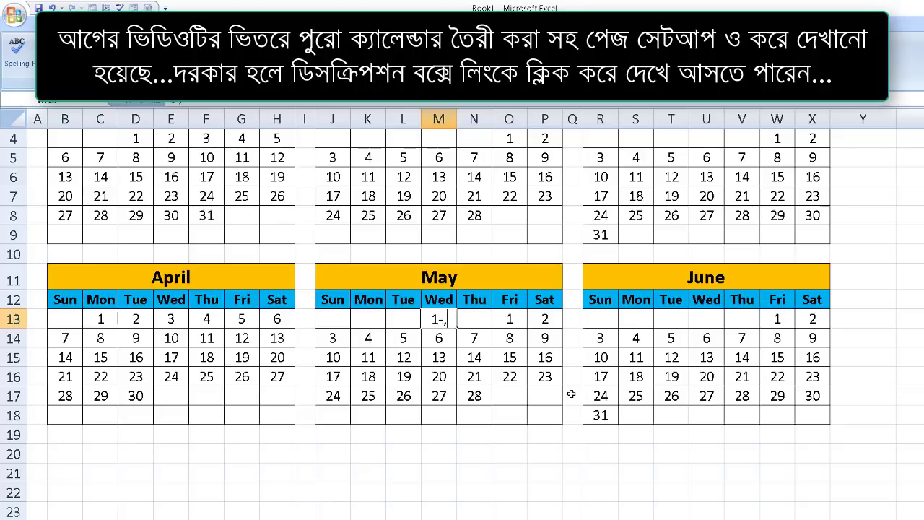
{"action": "type", "text": "may"}
{"action": "type", "text": "-"}
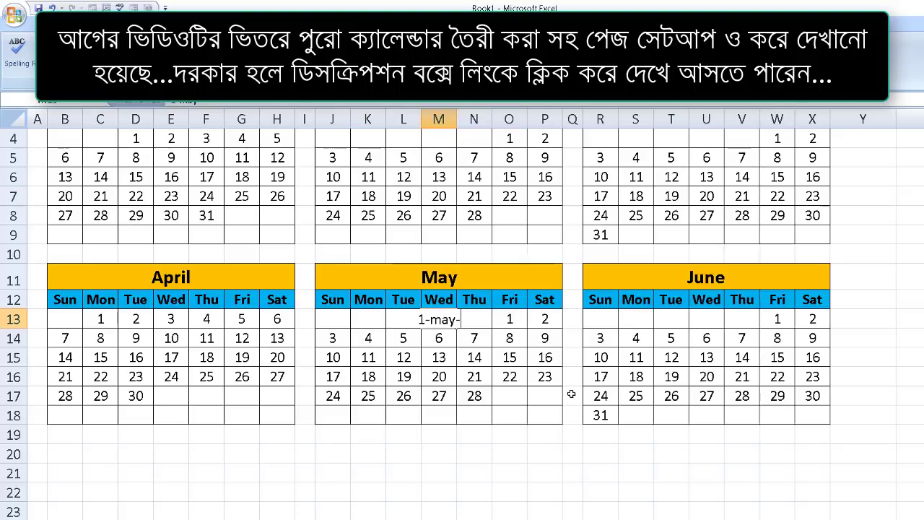
{"action": "type", "text": "2019"}
{"action": "key", "text": "Tab"}
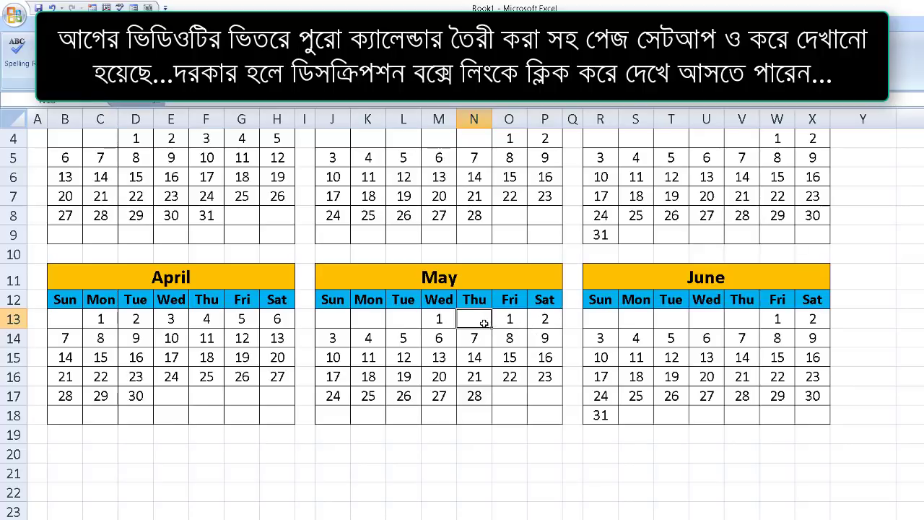
- Put =M13+1 in N13 and fill it through Saturday, P13
{"action": "type", "text": "="}
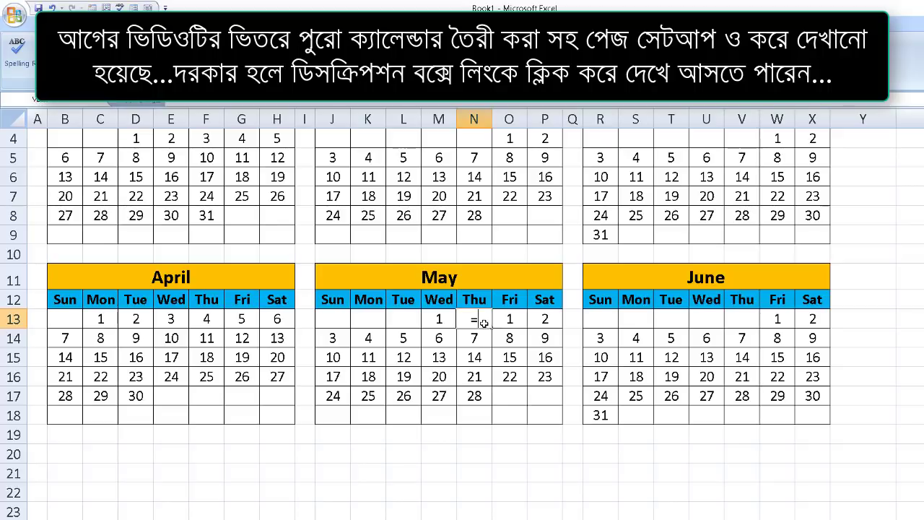
{"action": "left_click", "coordinate": [440, 321]}
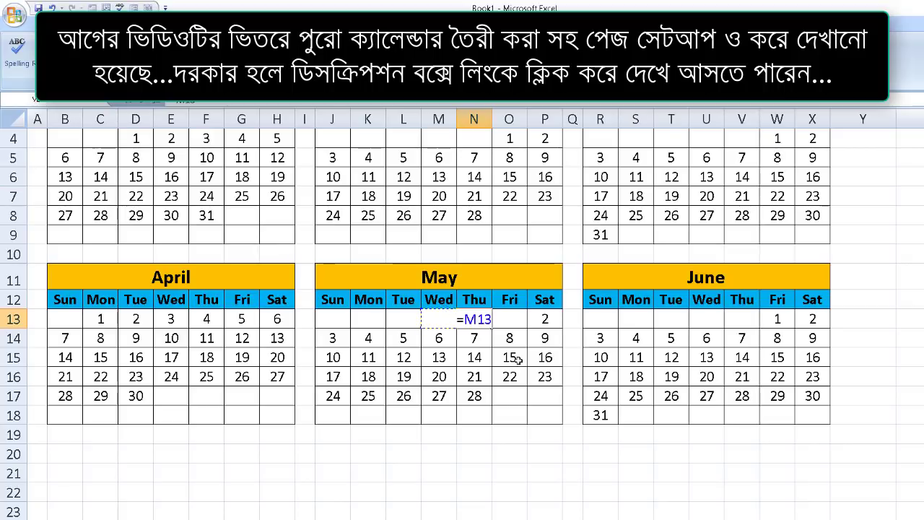
{"action": "type", "text": "+1"}
{"action": "key", "text": "Tab"}
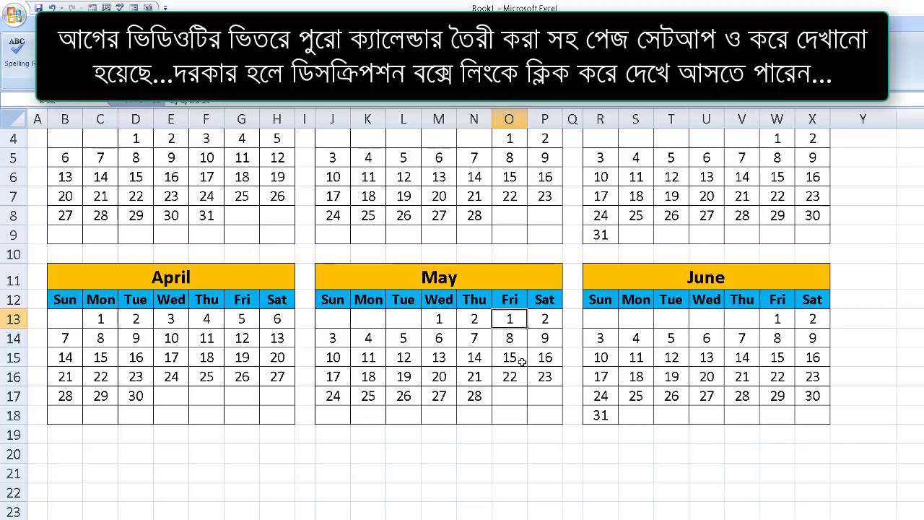
{"action": "left_click", "coordinate": [474, 318]}
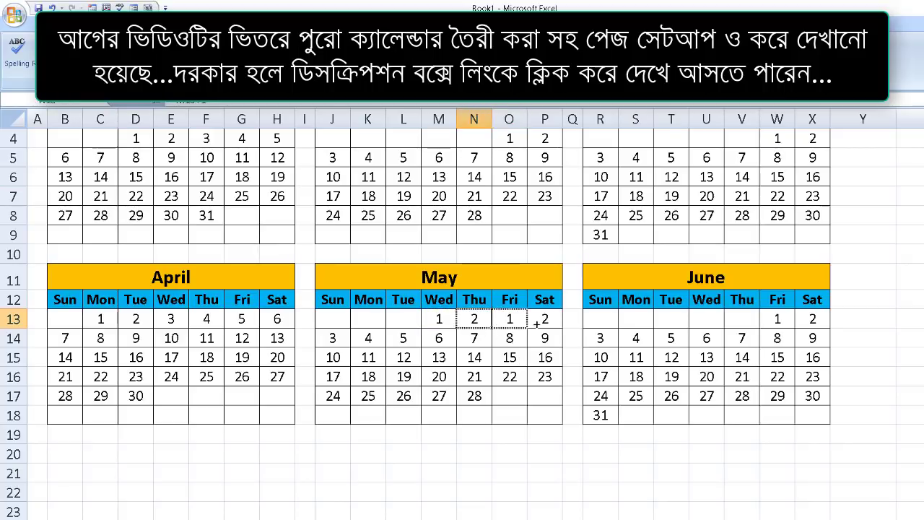
{"action": "left_click_drag", "start_coordinate": [491, 328], "coordinate": [549, 321]}
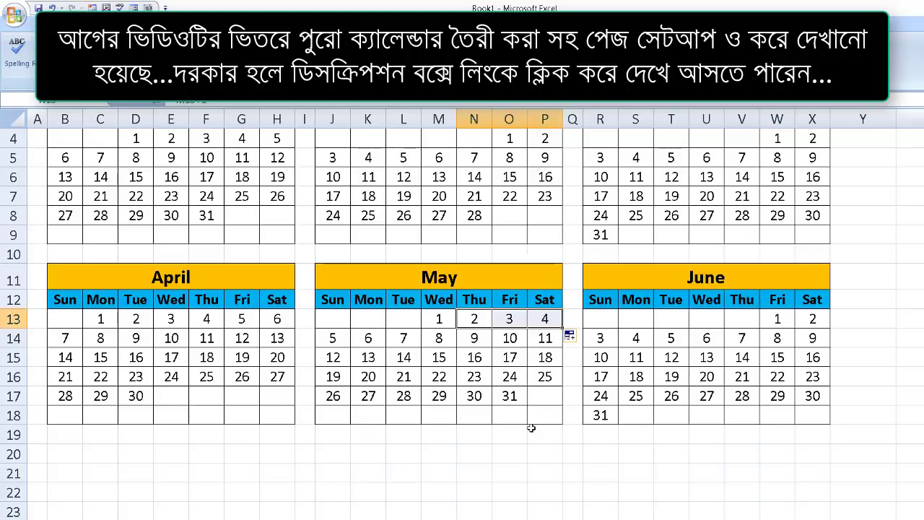
{"action": "left_click", "coordinate": [509, 395]}
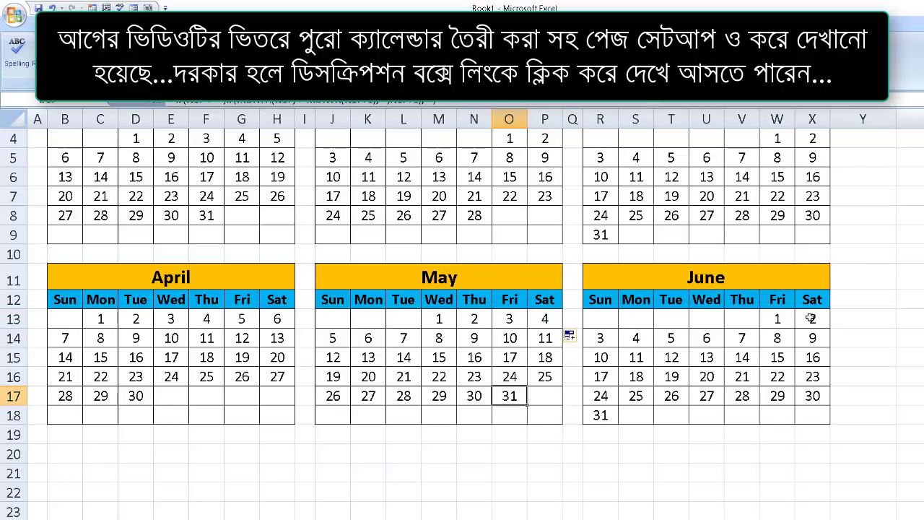
- Move June's first date onto Saturday X13 and change it to 1 June
{"action": "left_click", "coordinate": [774, 319]}
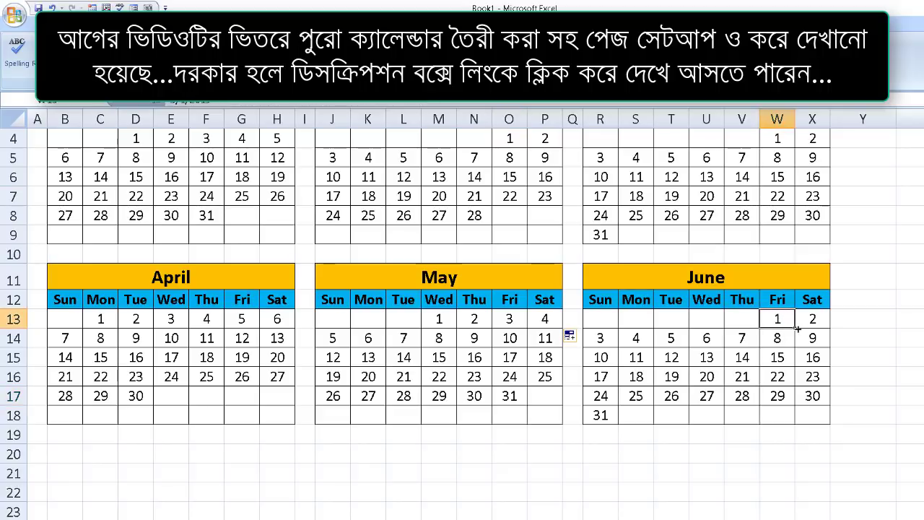
{"action": "left_click_drag", "start_coordinate": [797, 329], "coordinate": [821, 316]}
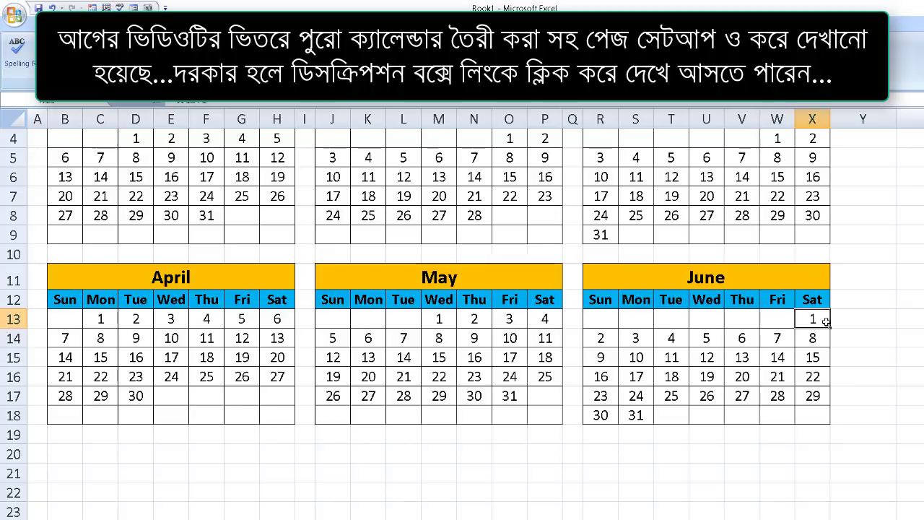
{"action": "key", "text": "F2"}
{"action": "type", "text": "-ju"}
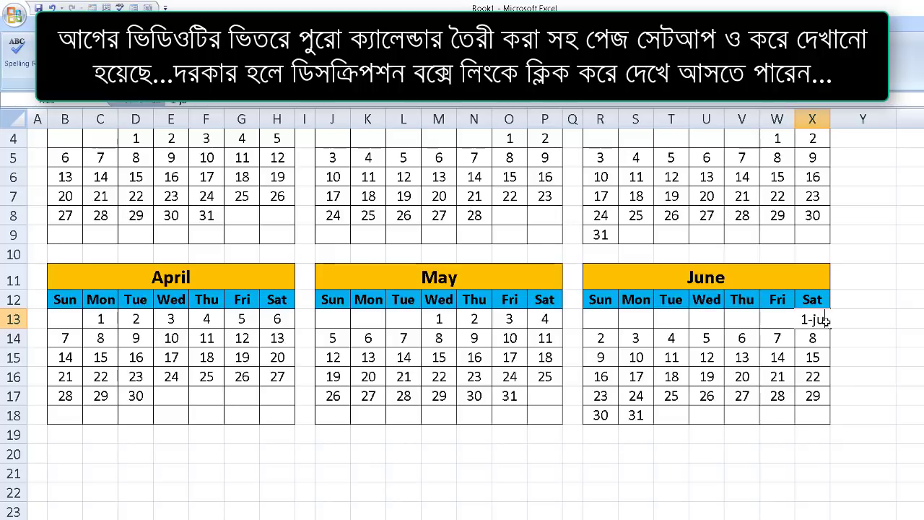
{"action": "type", "text": "n-201"}
{"action": "type", "text": "3"}
{"action": "key", "text": "Tab"}
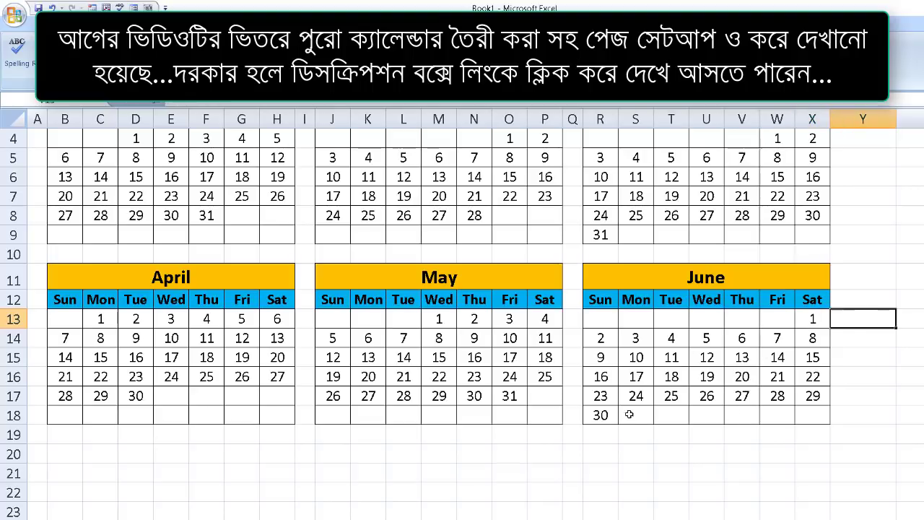
{"action": "left_click", "coordinate": [600, 415]}
{"action": "scroll", "coordinate": [453, 411], "scroll_direction": "up", "scroll_amount": 1}
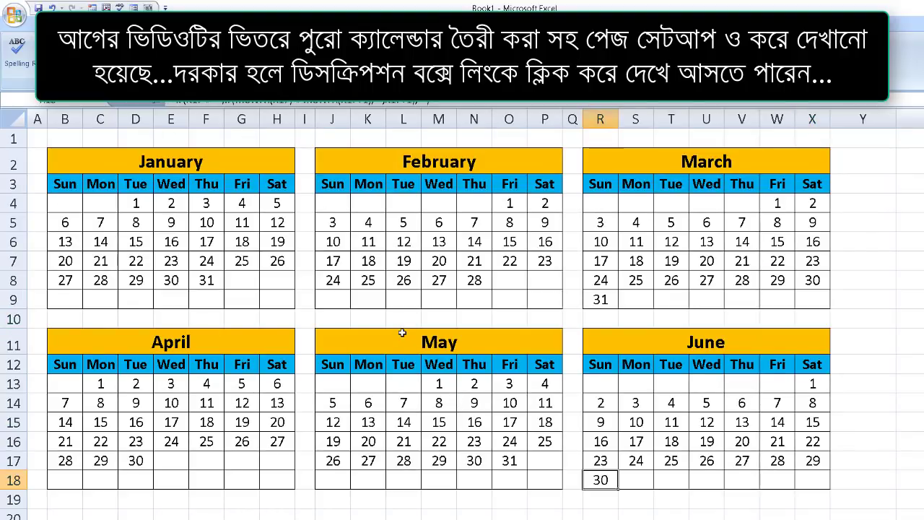